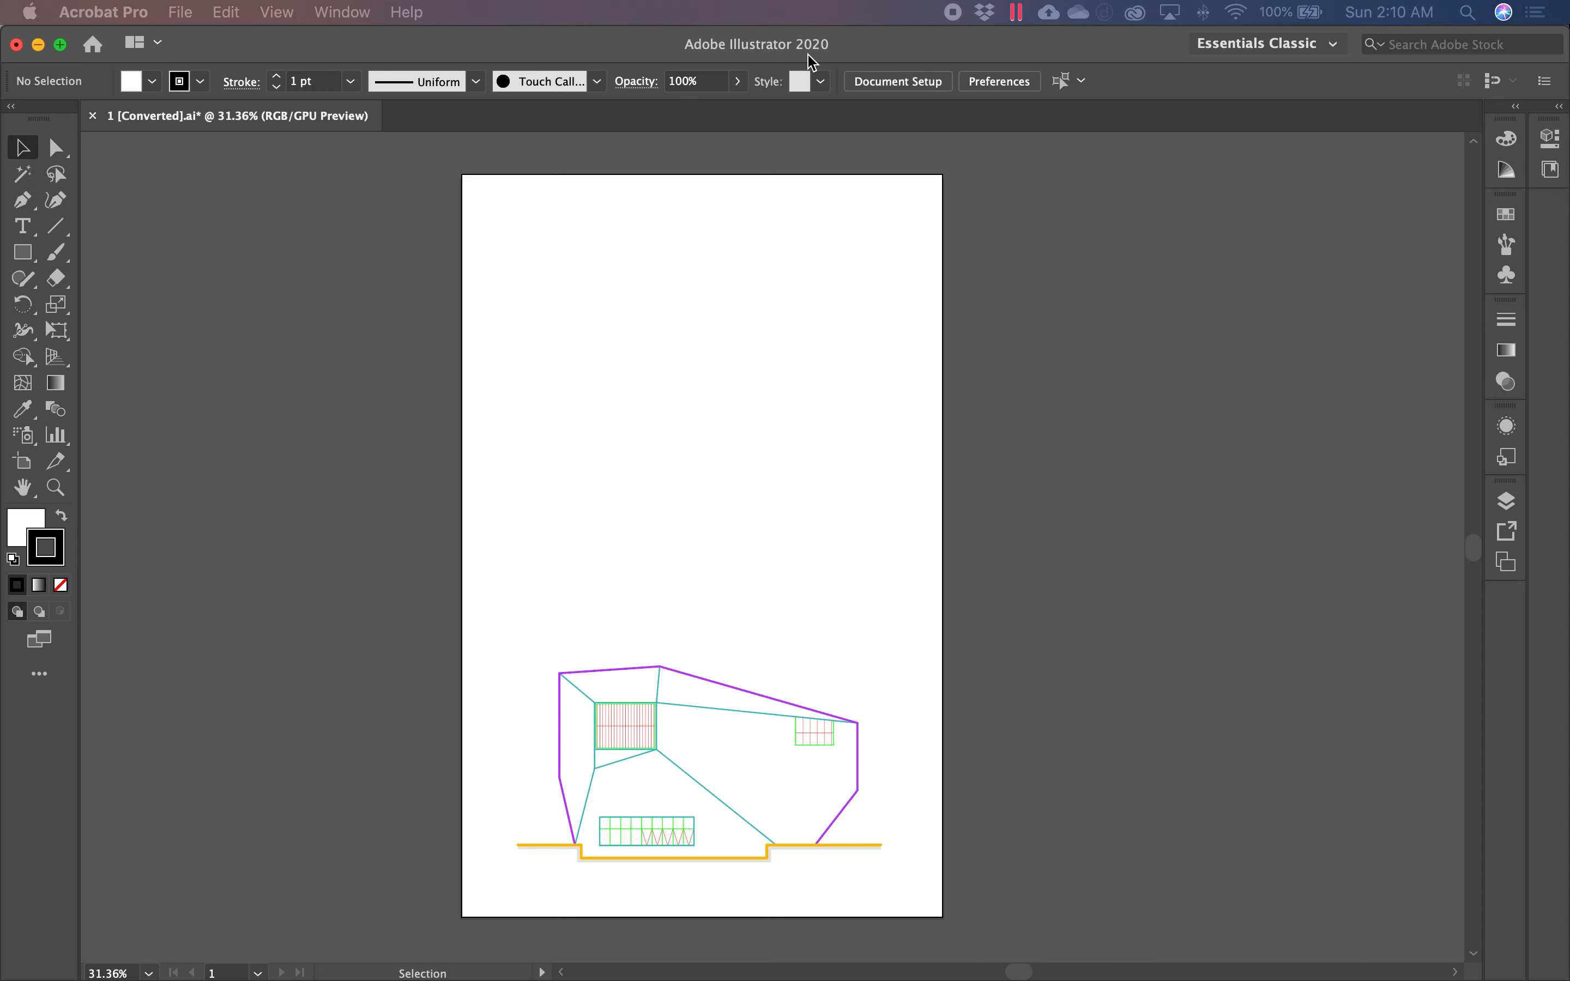
Step: Examine what each layer of the facade drawing contains by switching the visibility of every layer off and on
left_click(589, 474)
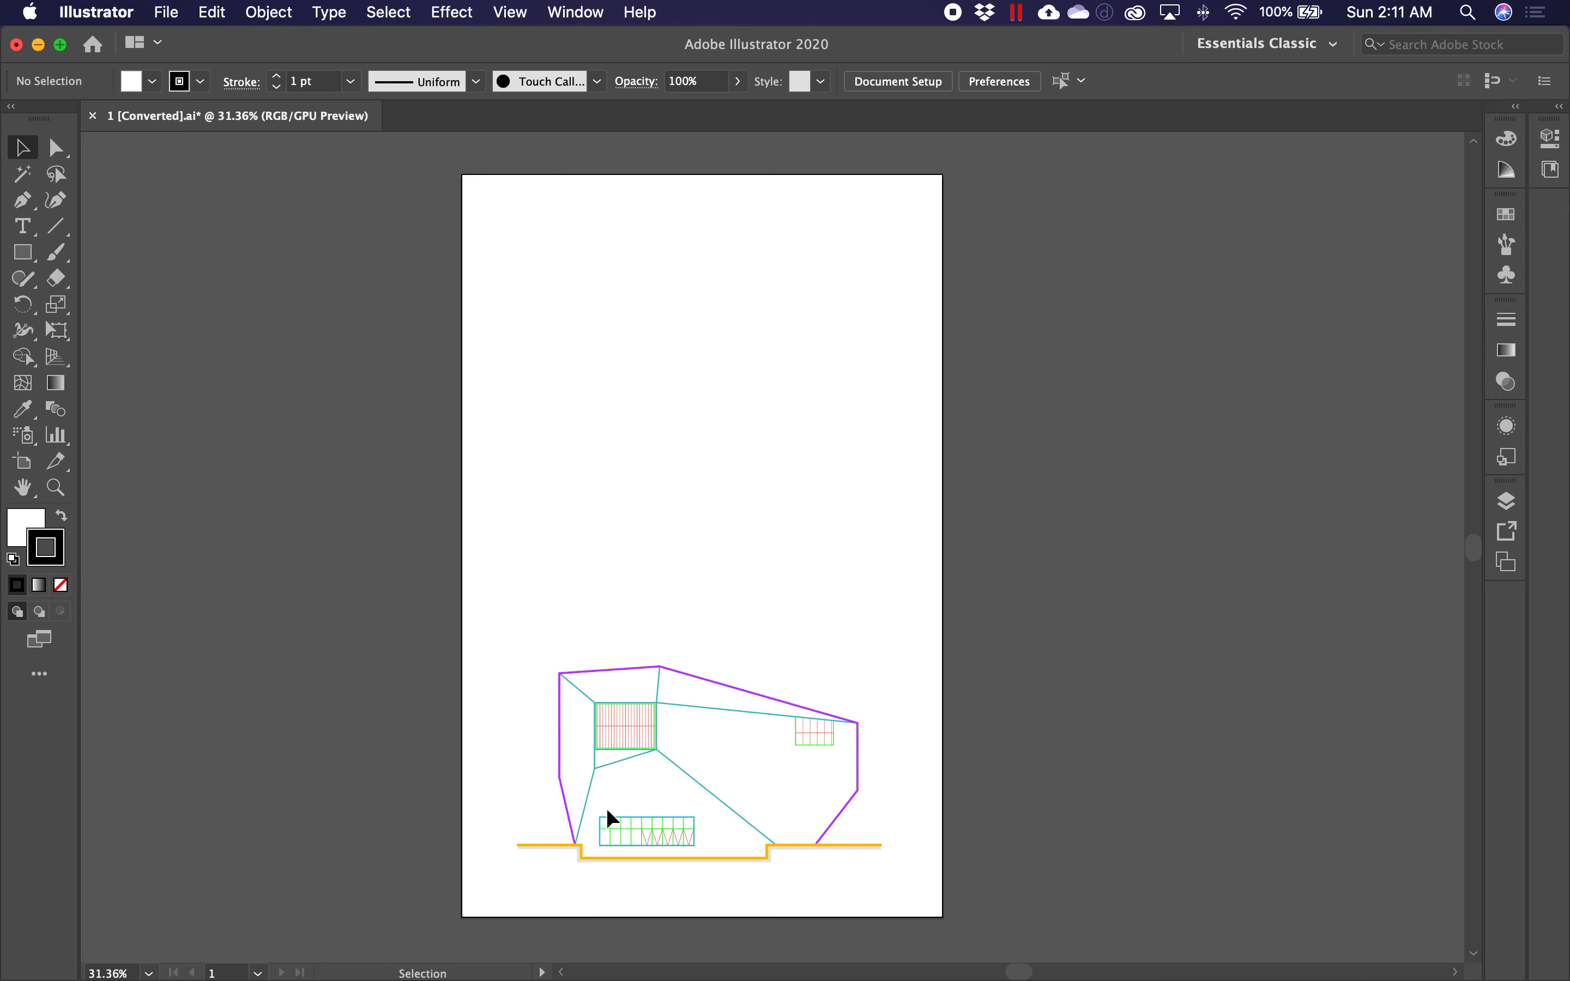
key("z")
left_click_drag(715, 792, 698, 511)
left_click(668, 495)
key("space")
left_click_drag(813, 508, 843, 538)
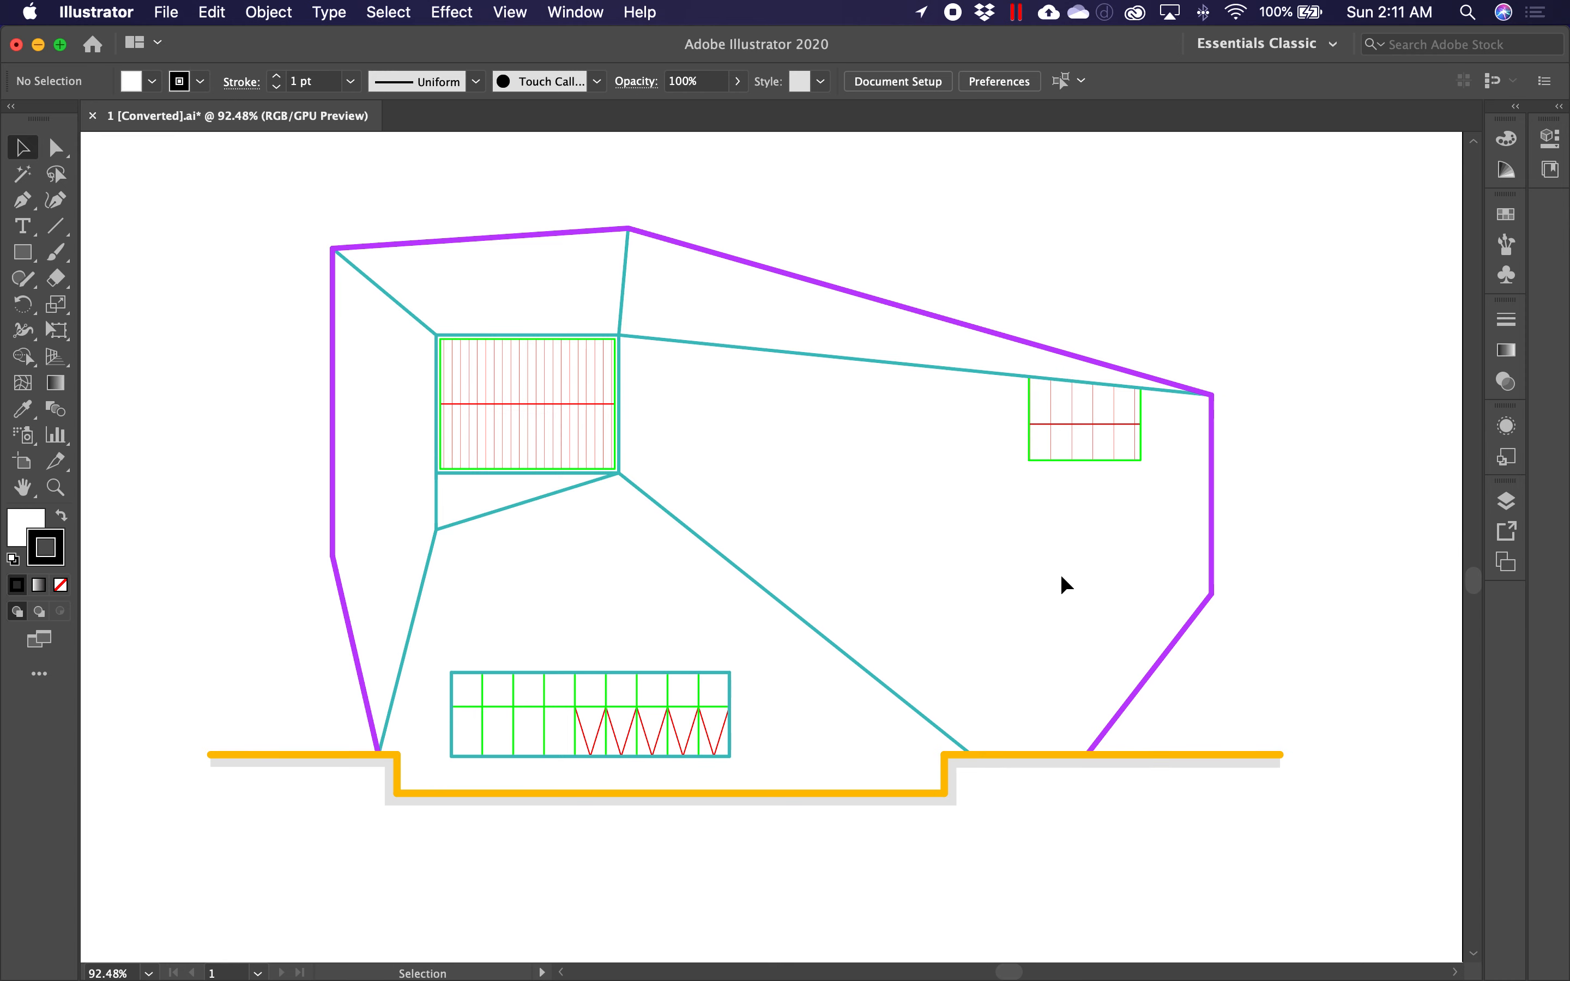
left_click(1509, 507)
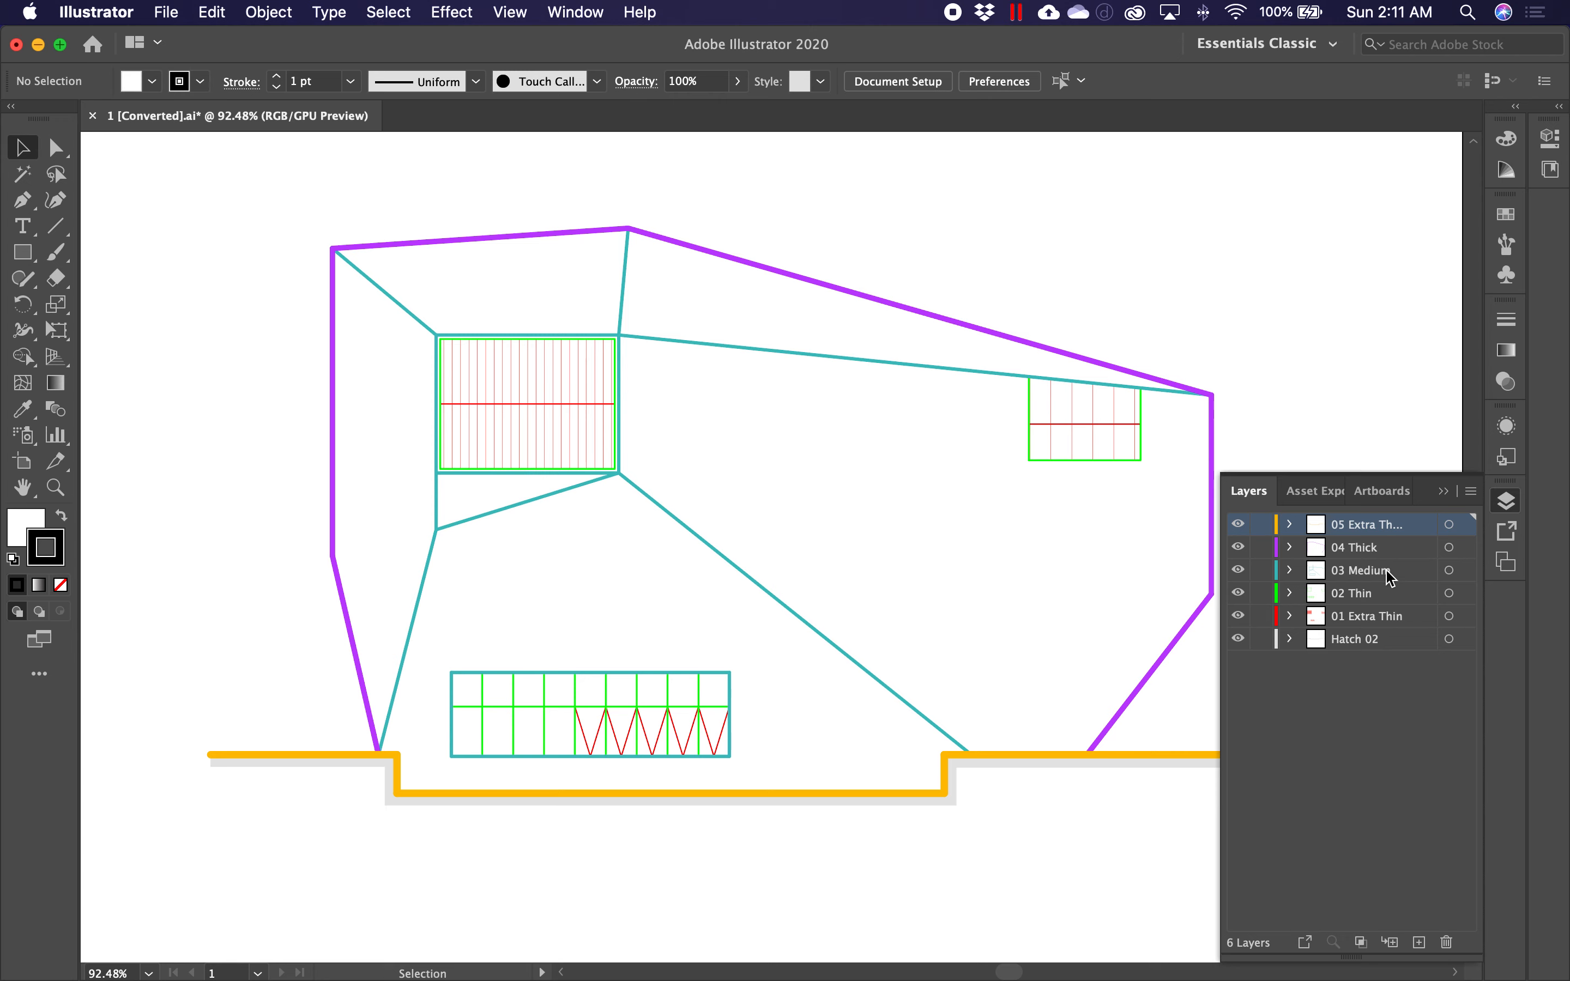
left_click(1238, 642)
left_click(1238, 641)
left_click(1238, 616)
left_click(1238, 616)
left_click(1240, 593)
left_click(1239, 593)
left_click(1238, 570)
left_click(1238, 569)
left_click(1238, 548)
left_click(1238, 547)
left_click(1238, 525)
left_click(1238, 525)
left_click(1238, 638)
left_click(1238, 638)
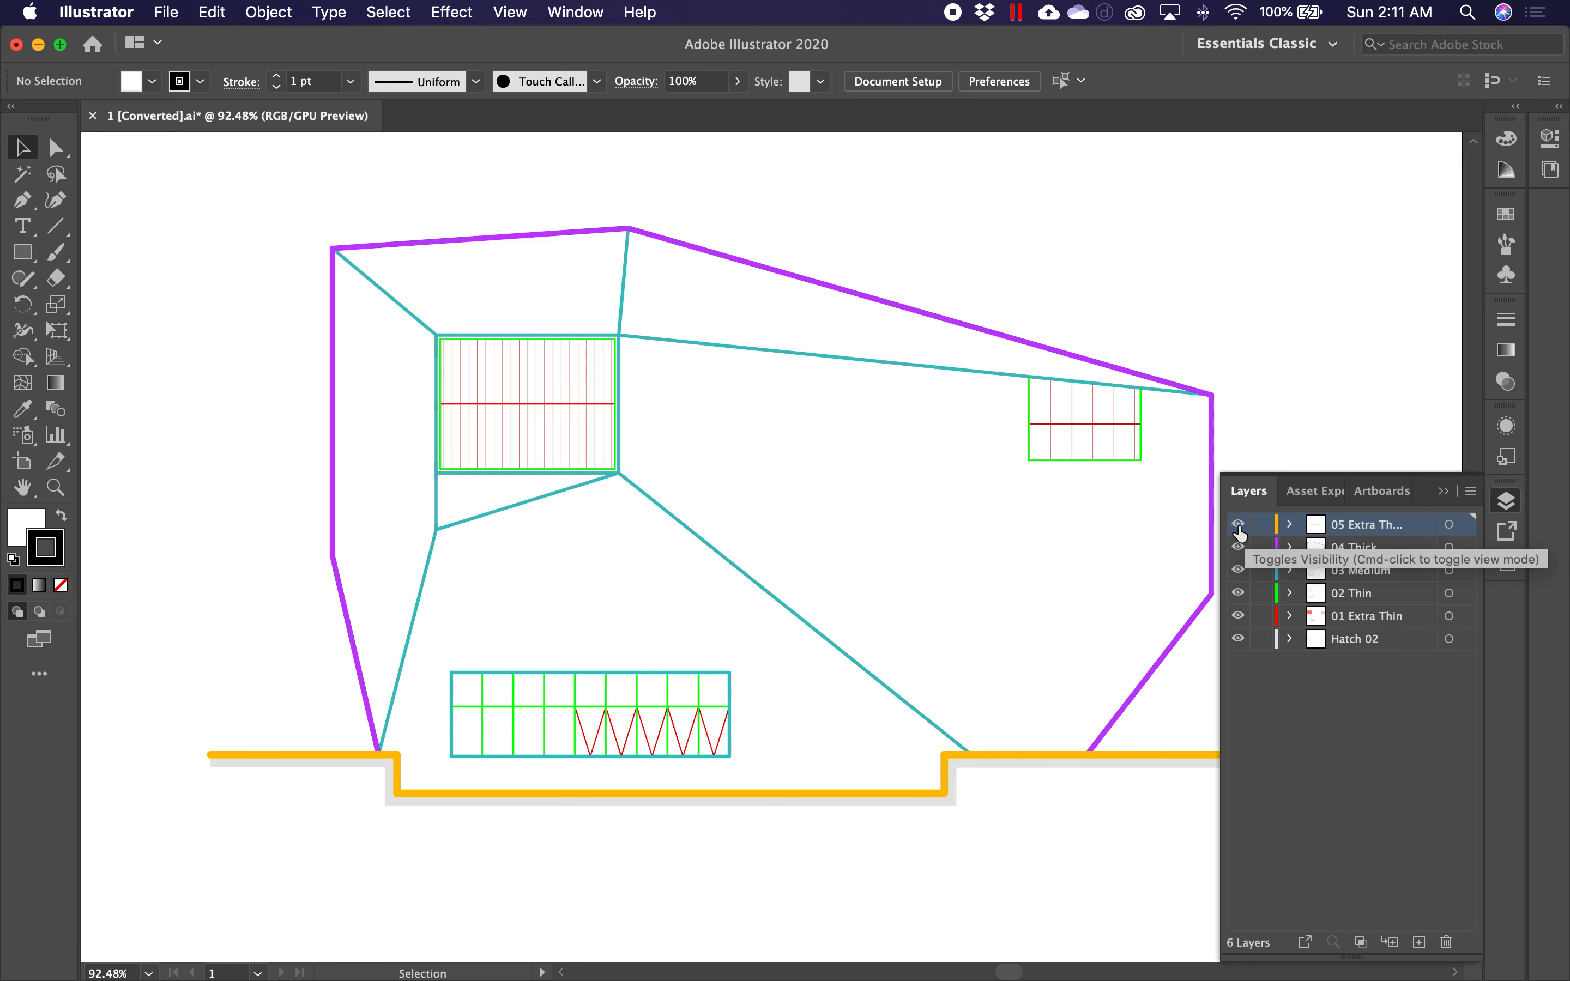
Step: Hide every layer except layer 05 and set the stroke color of the yellow ground line to dark gray
left_click_drag(1241, 553, 1242, 646)
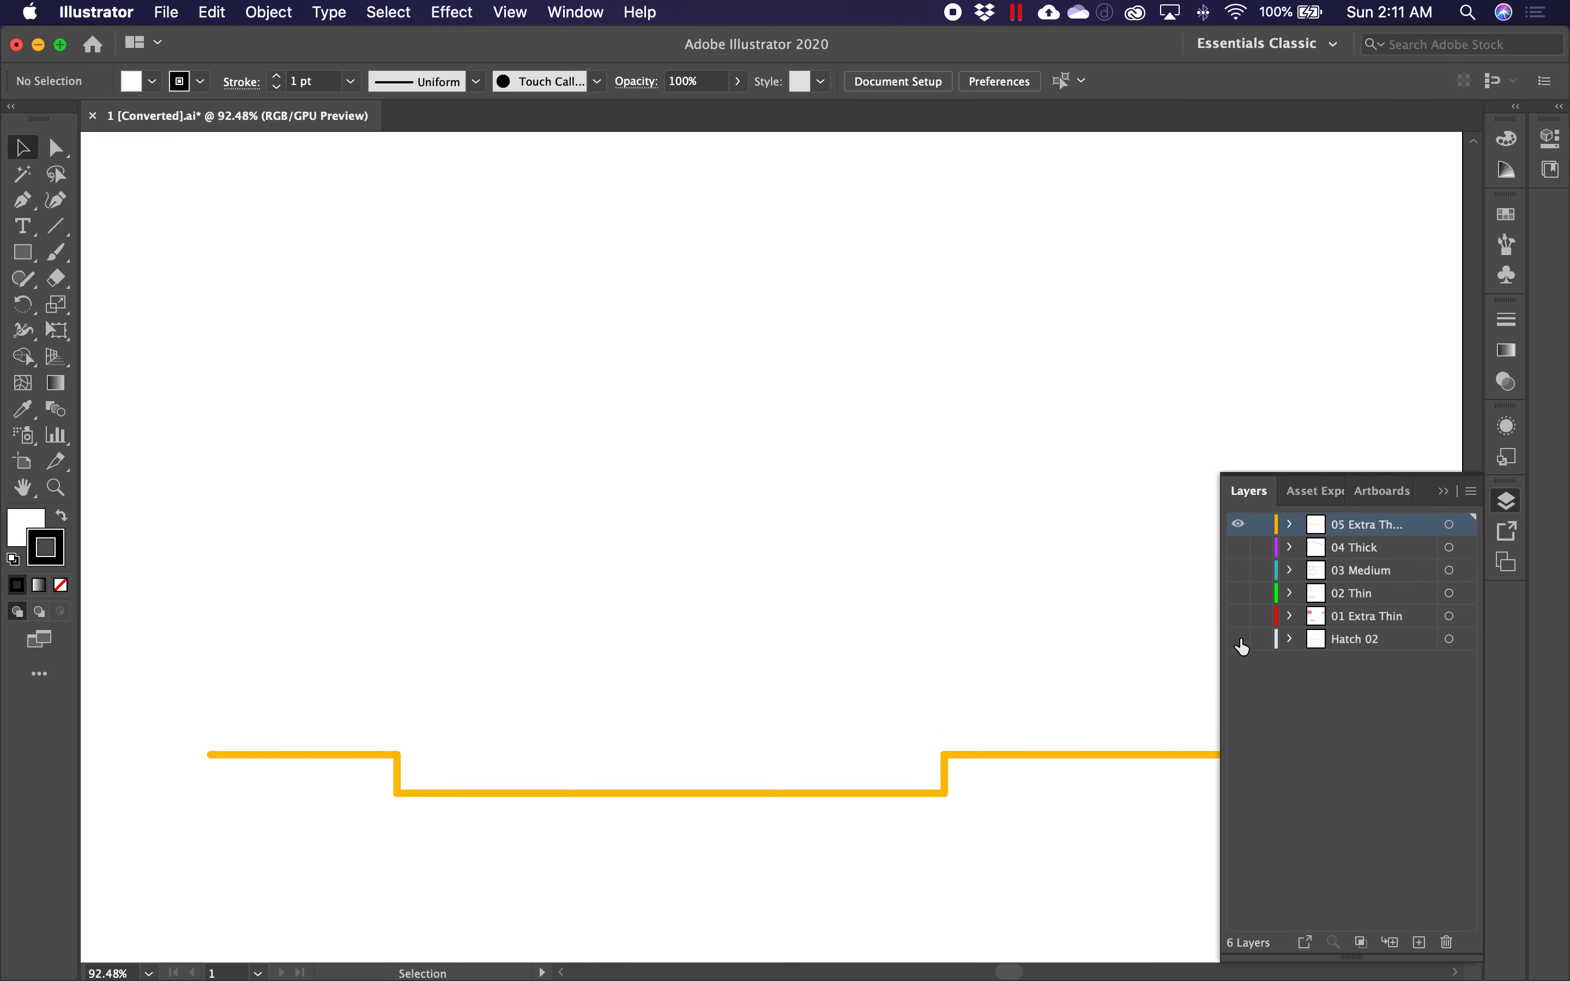
left_click(1445, 491)
left_click_drag(963, 753, 157, 605)
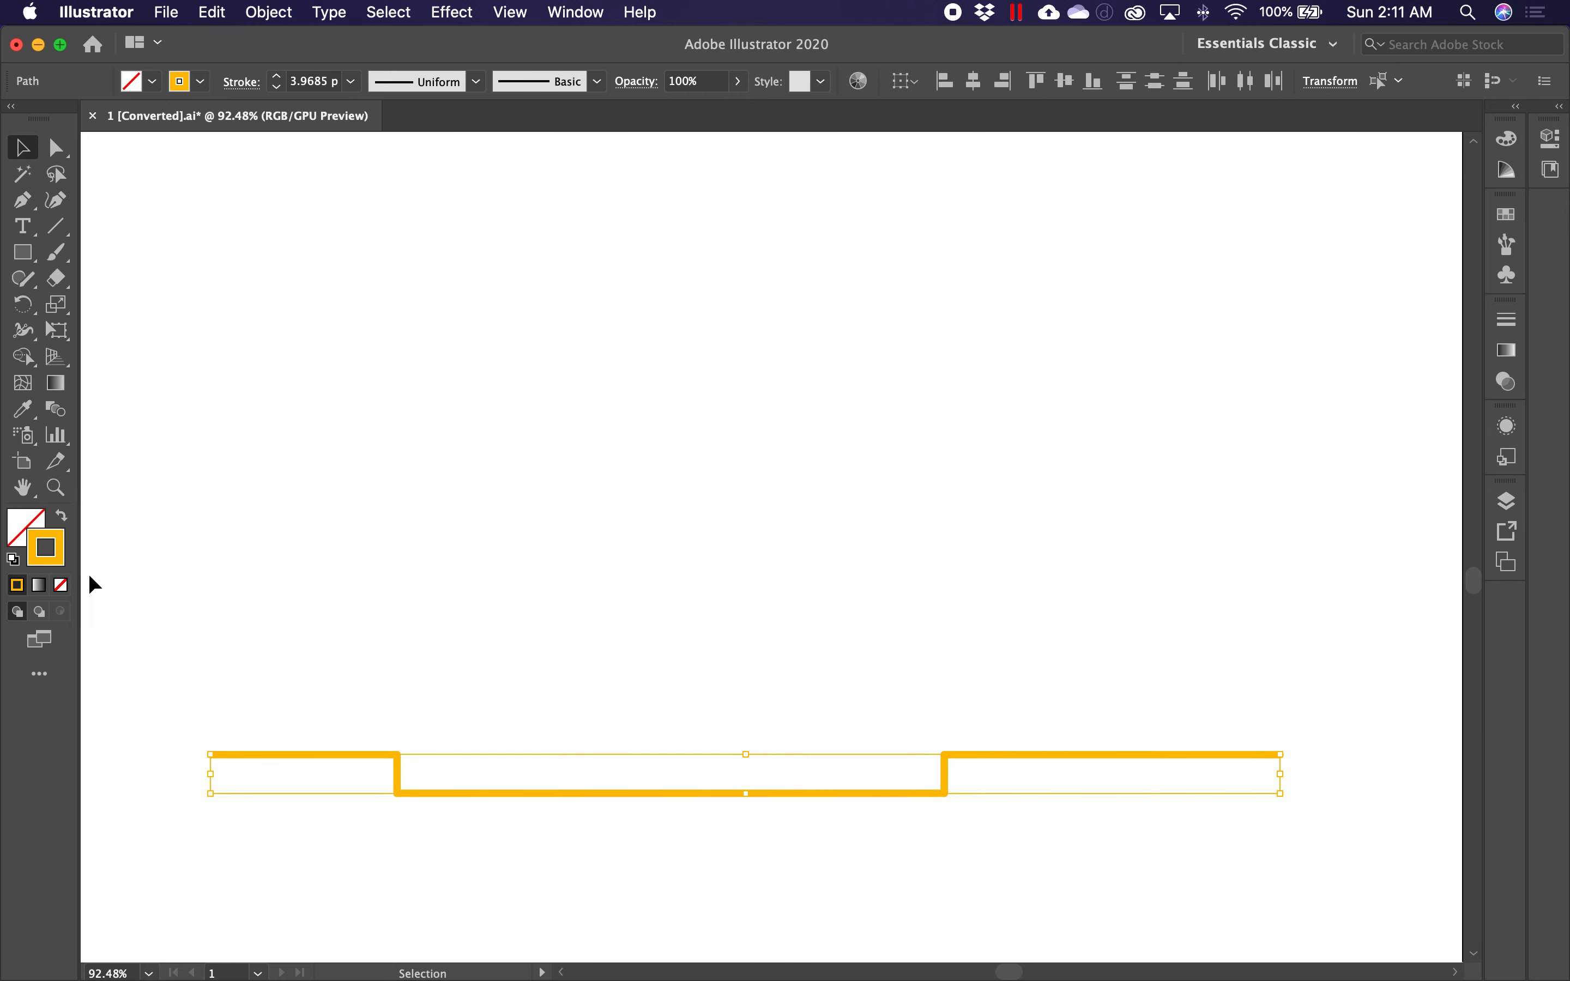
double_click(57, 559)
left_click(448, 501)
left_click_drag(445, 529, 493, 568)
left_click(1014, 375)
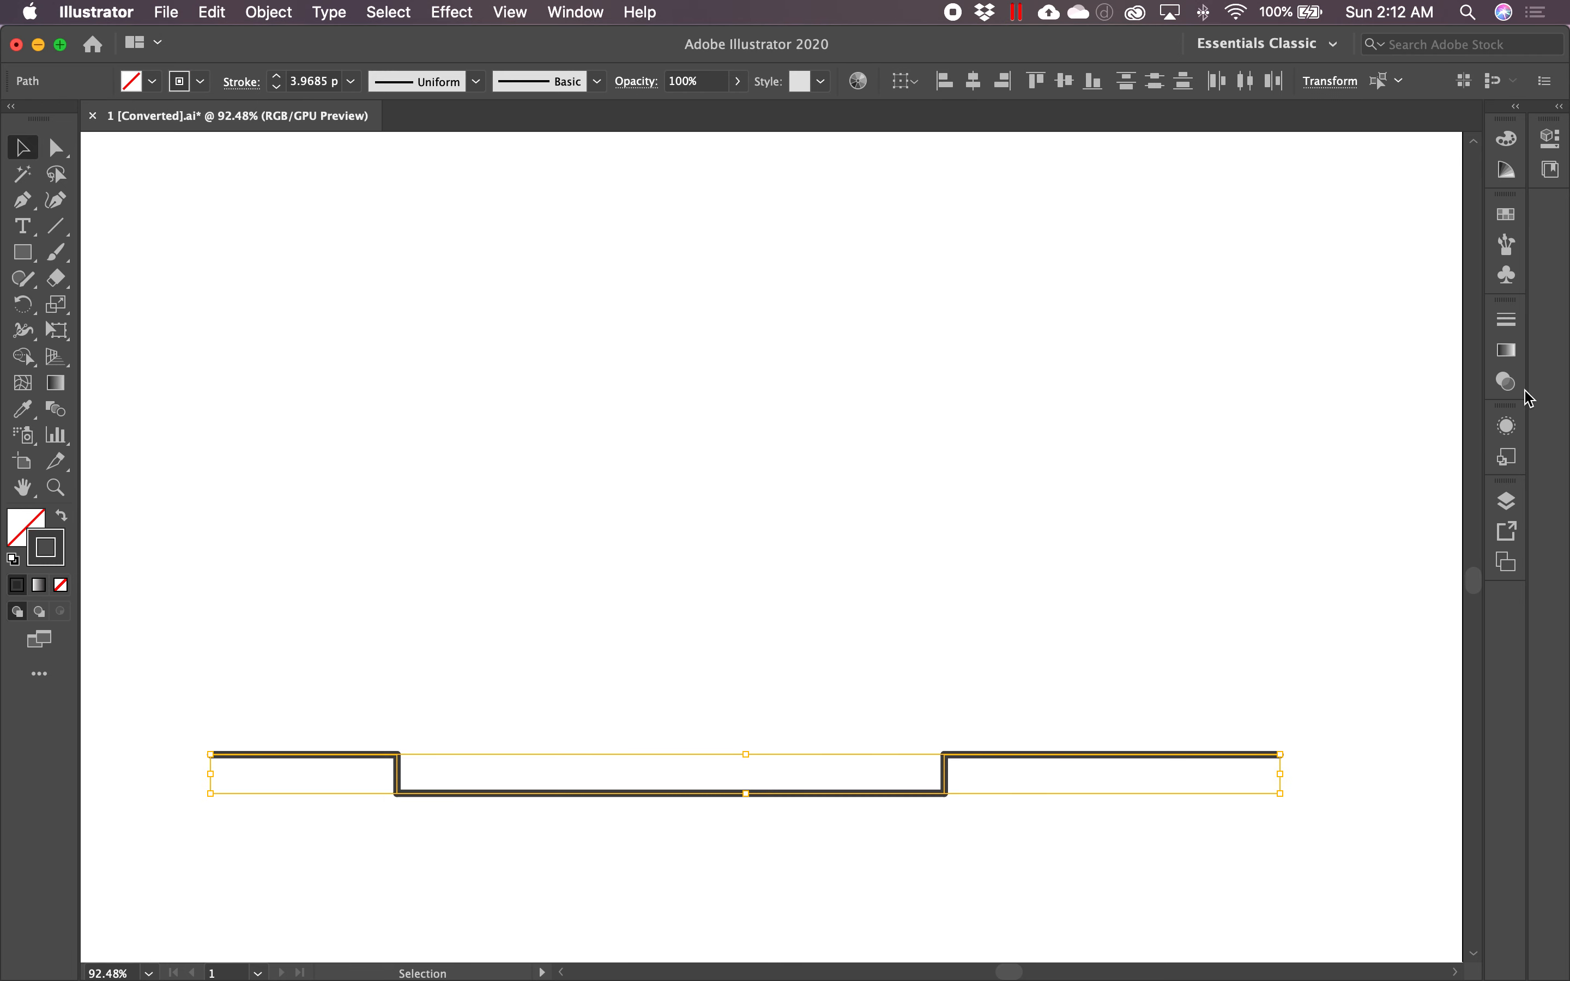
Step: Set the stroke weight of the ground line to 3 pt and deselect it
left_click(1506, 320)
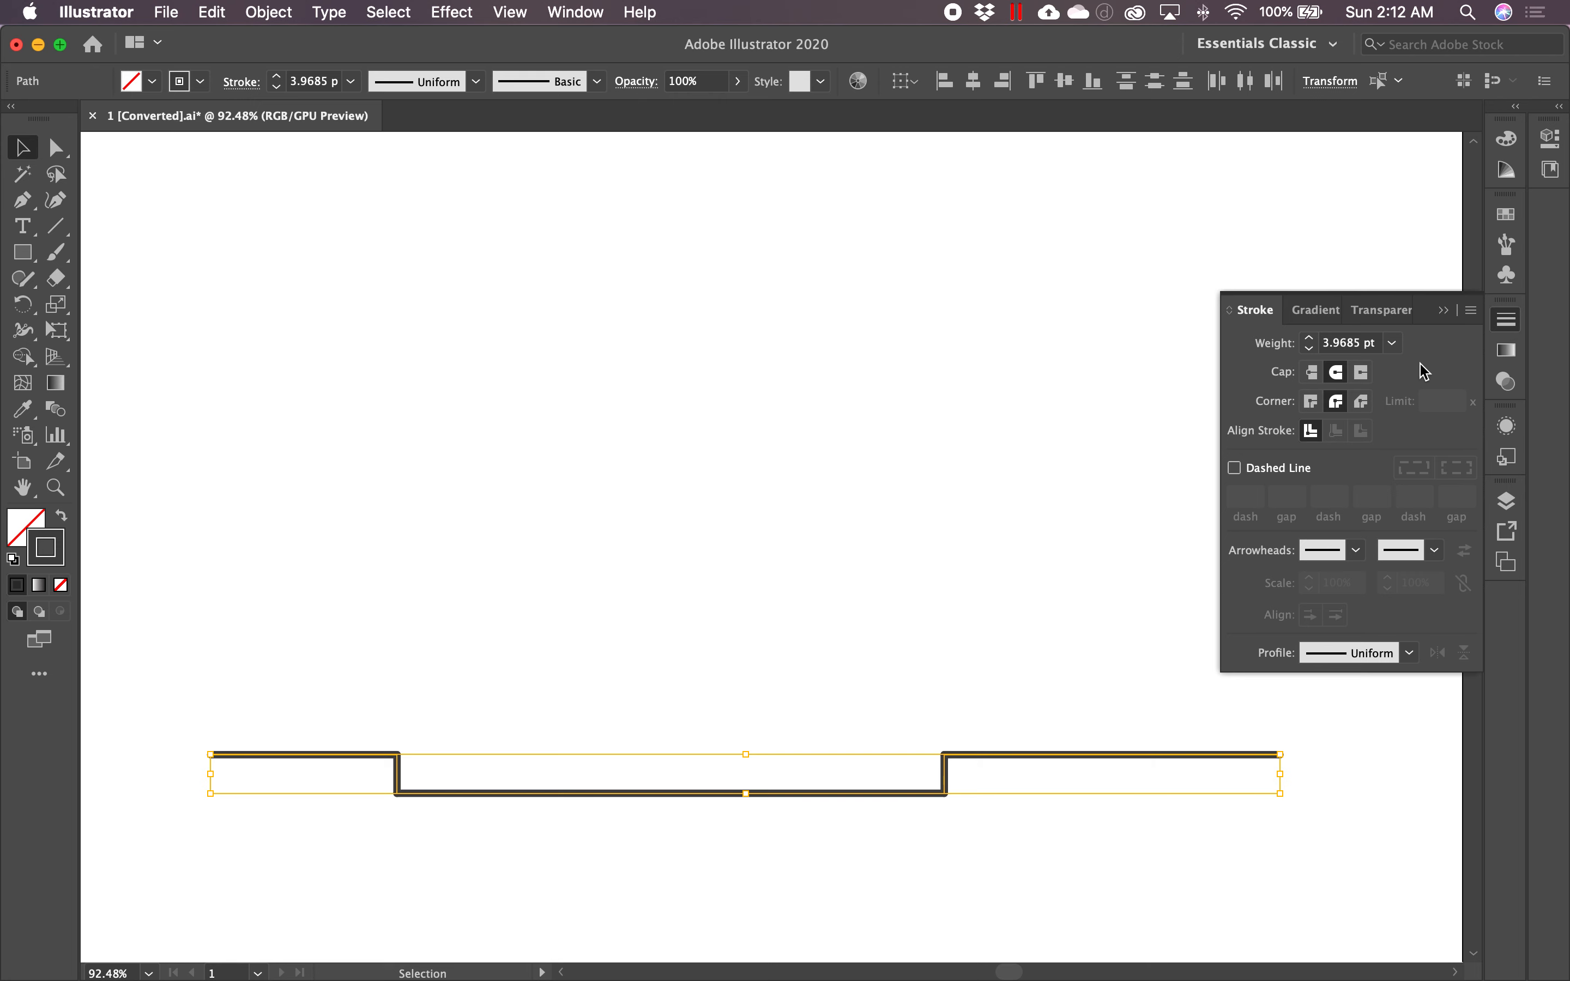
left_click(1390, 344)
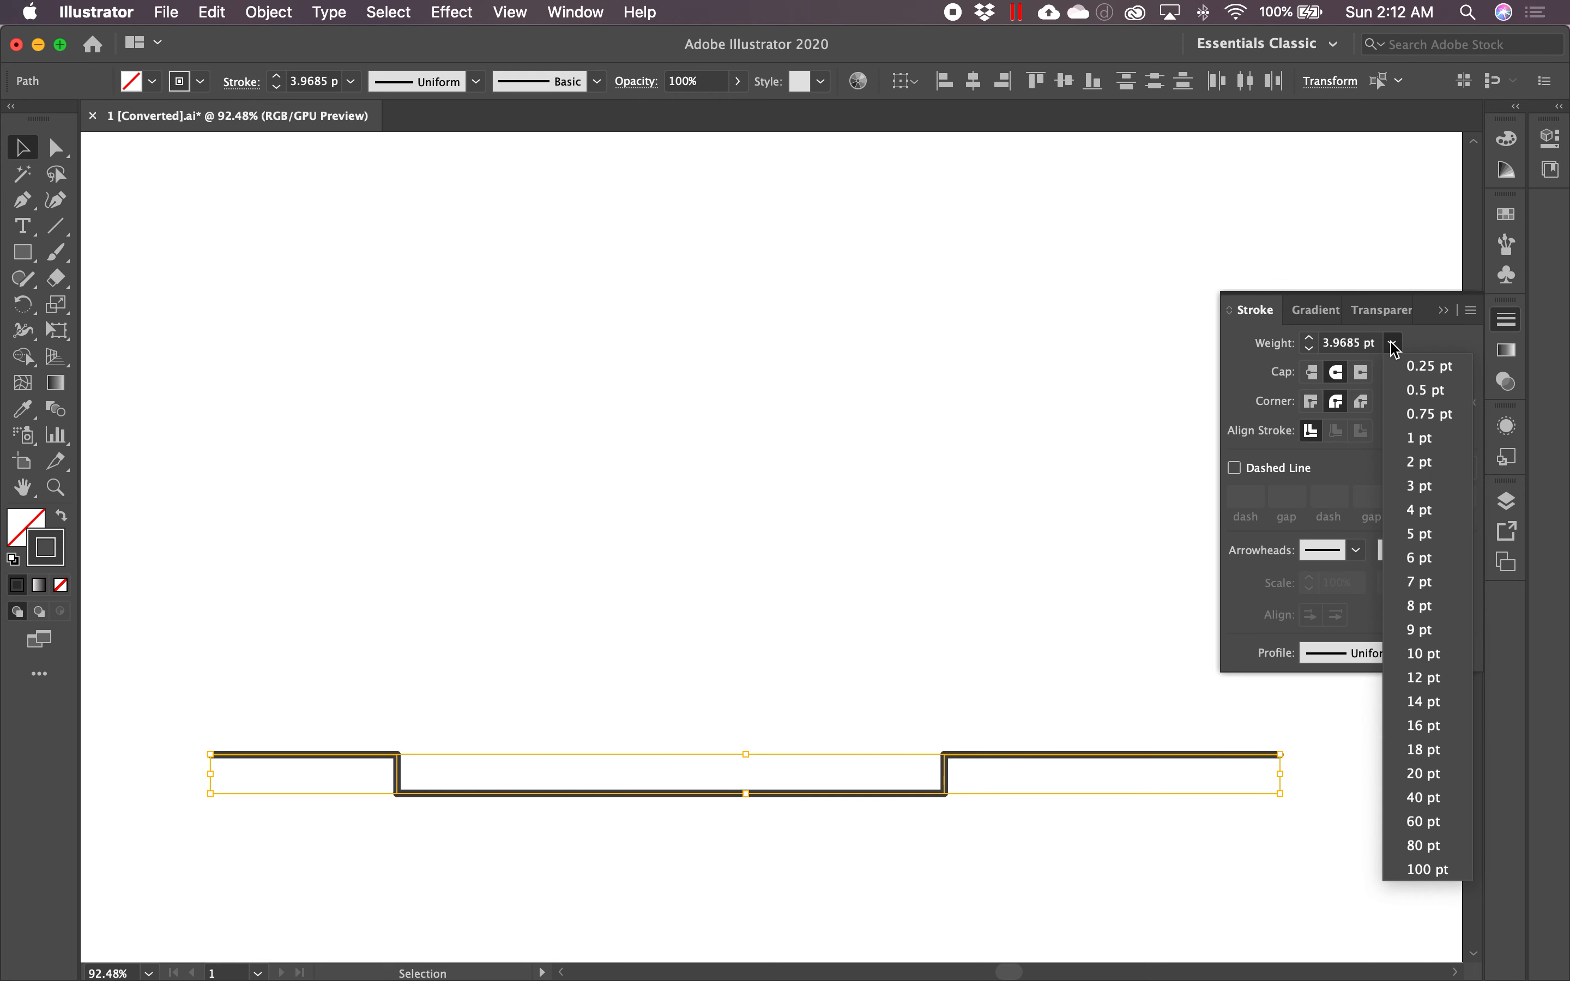
left_click(1427, 487)
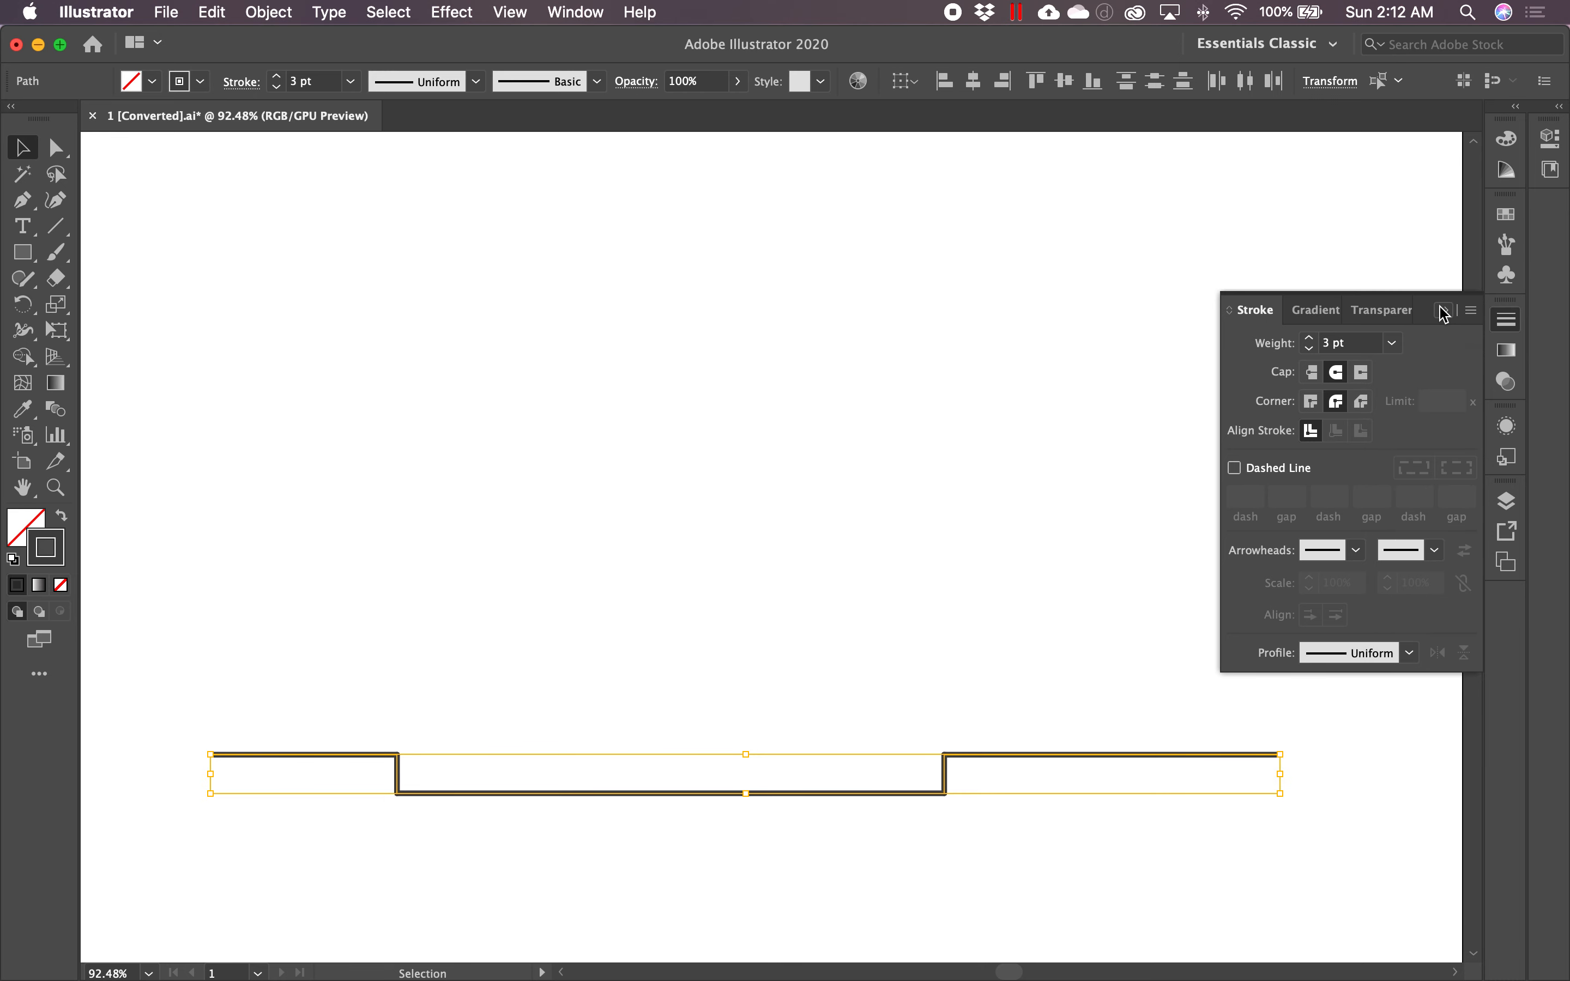
left_click(1202, 361)
left_click(1158, 500)
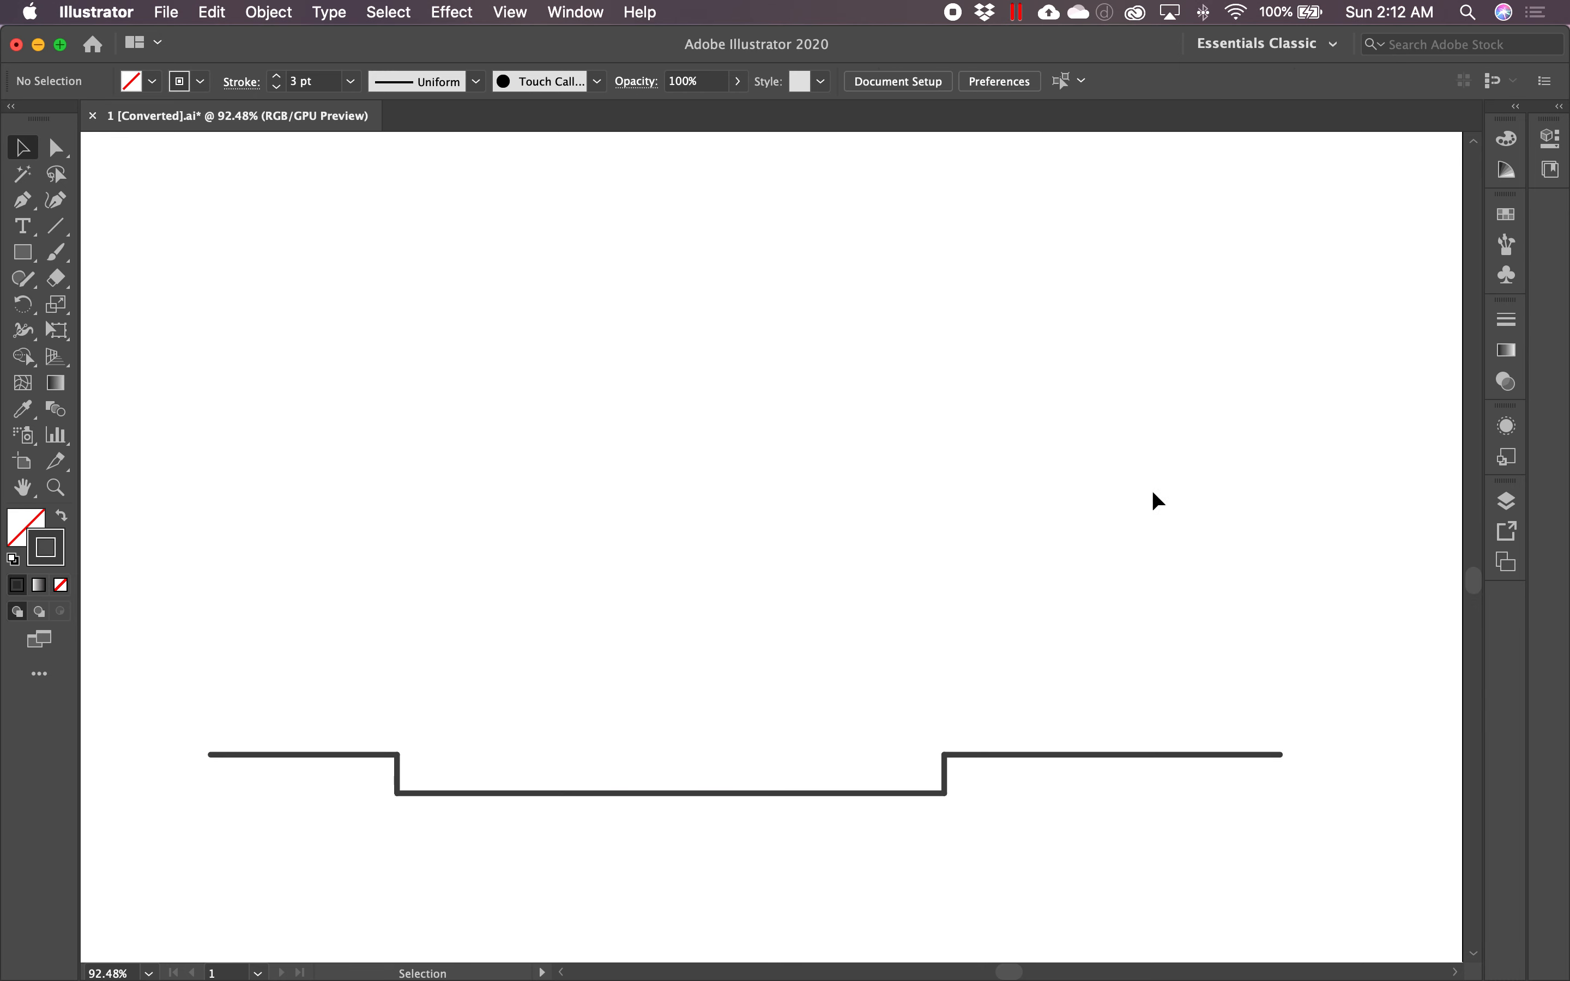
Step: Make all the hidden layers from 04 Thick down to Hatch 02 visible again
left_click(1506, 320)
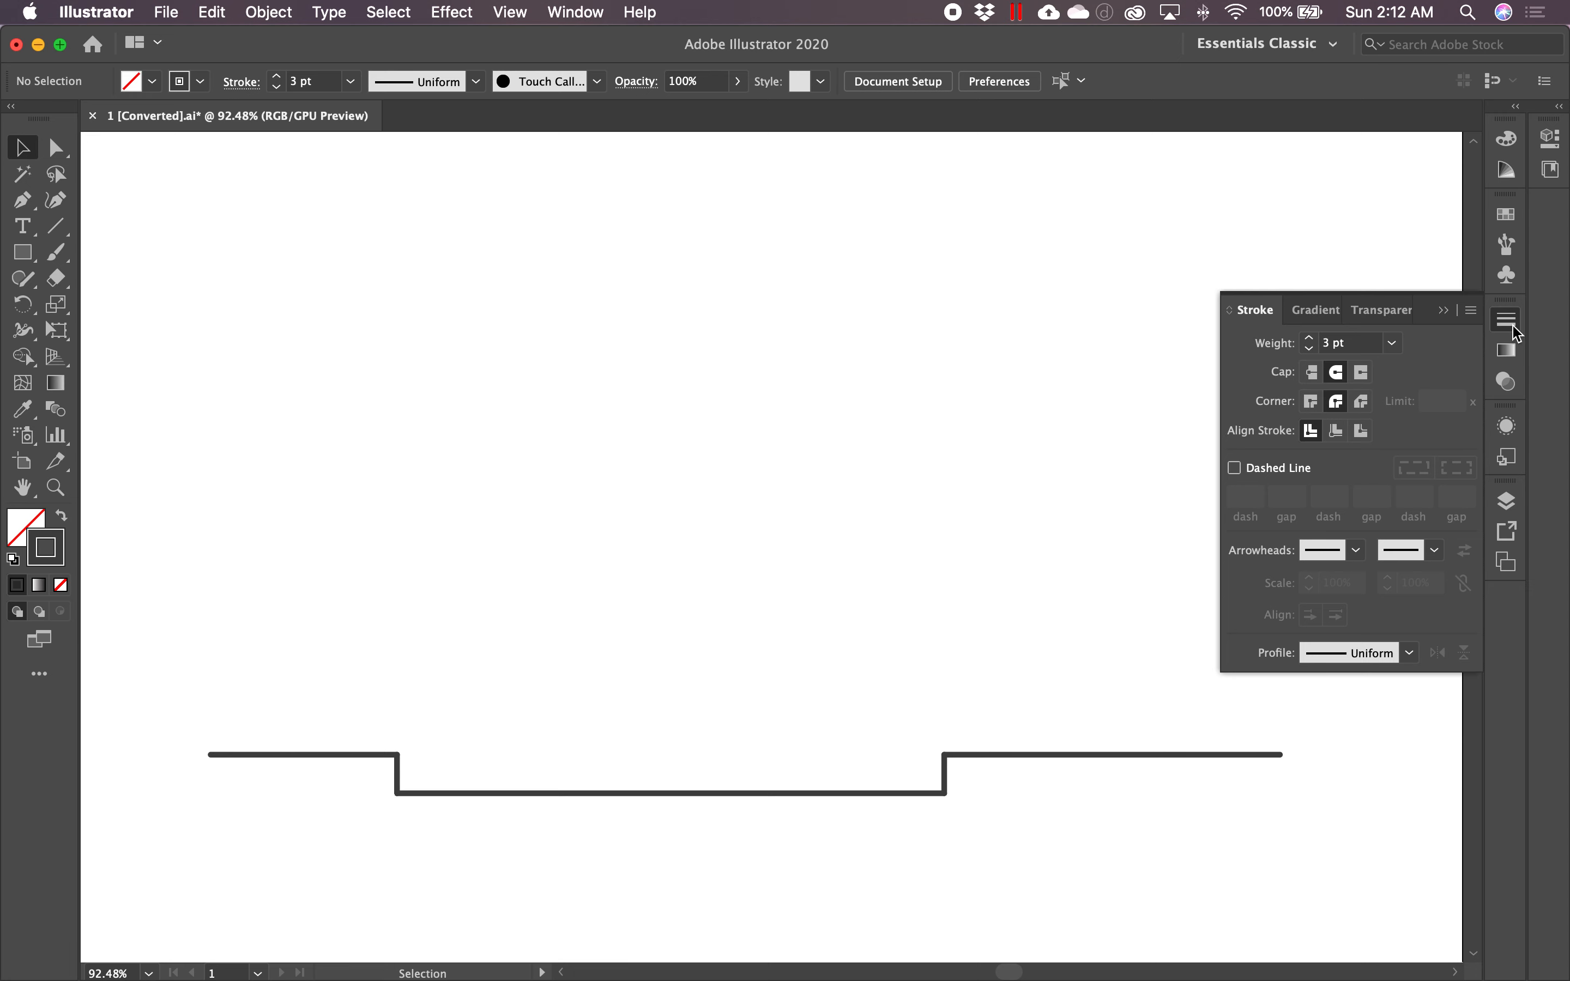
left_click(1506, 319)
left_click(1508, 502)
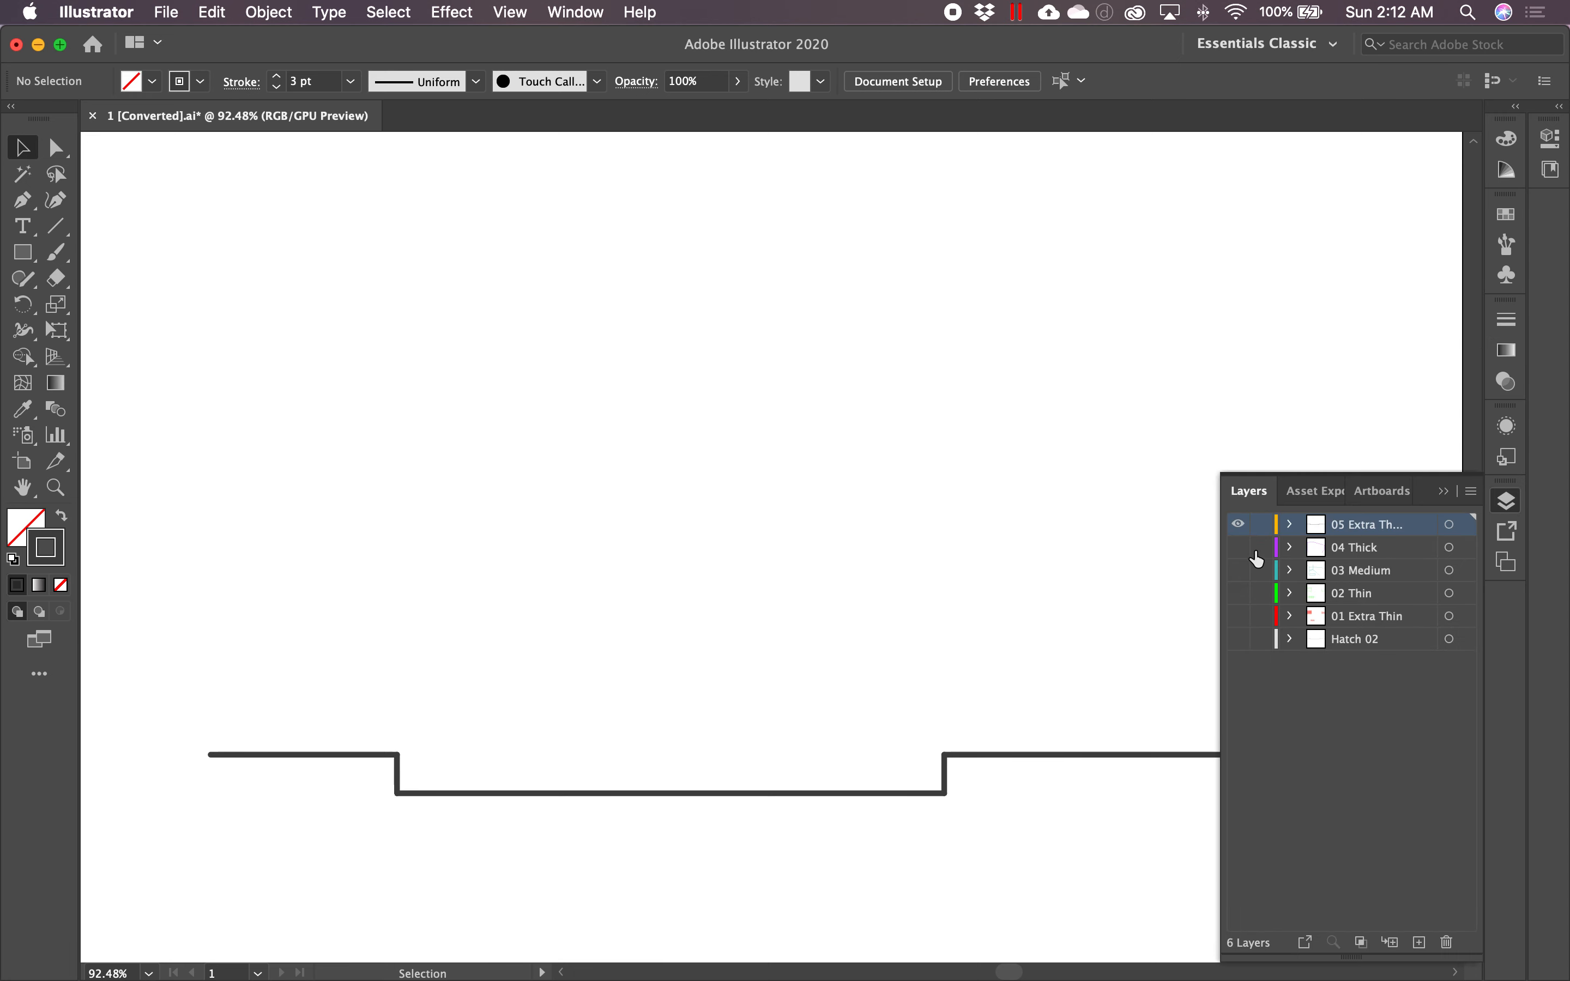
left_click_drag(1239, 549, 1235, 649)
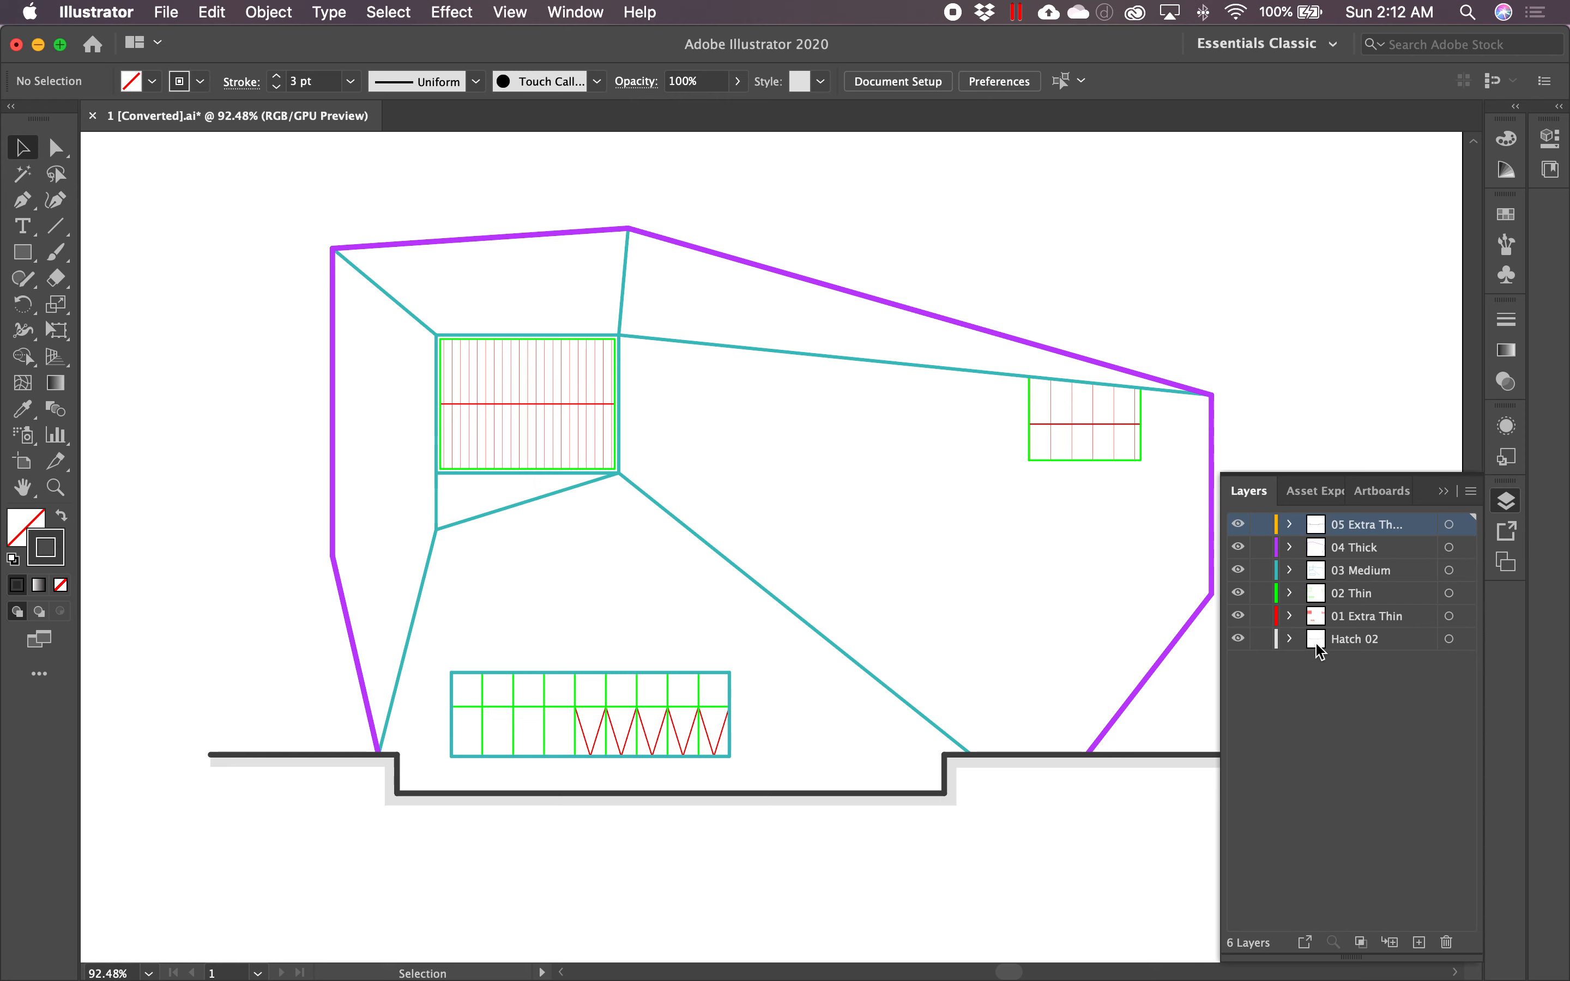
Step: Give all artwork on the 04 Thick layer a dark gray 494949 stroke with a weight of 2 pt
left_click(1449, 548)
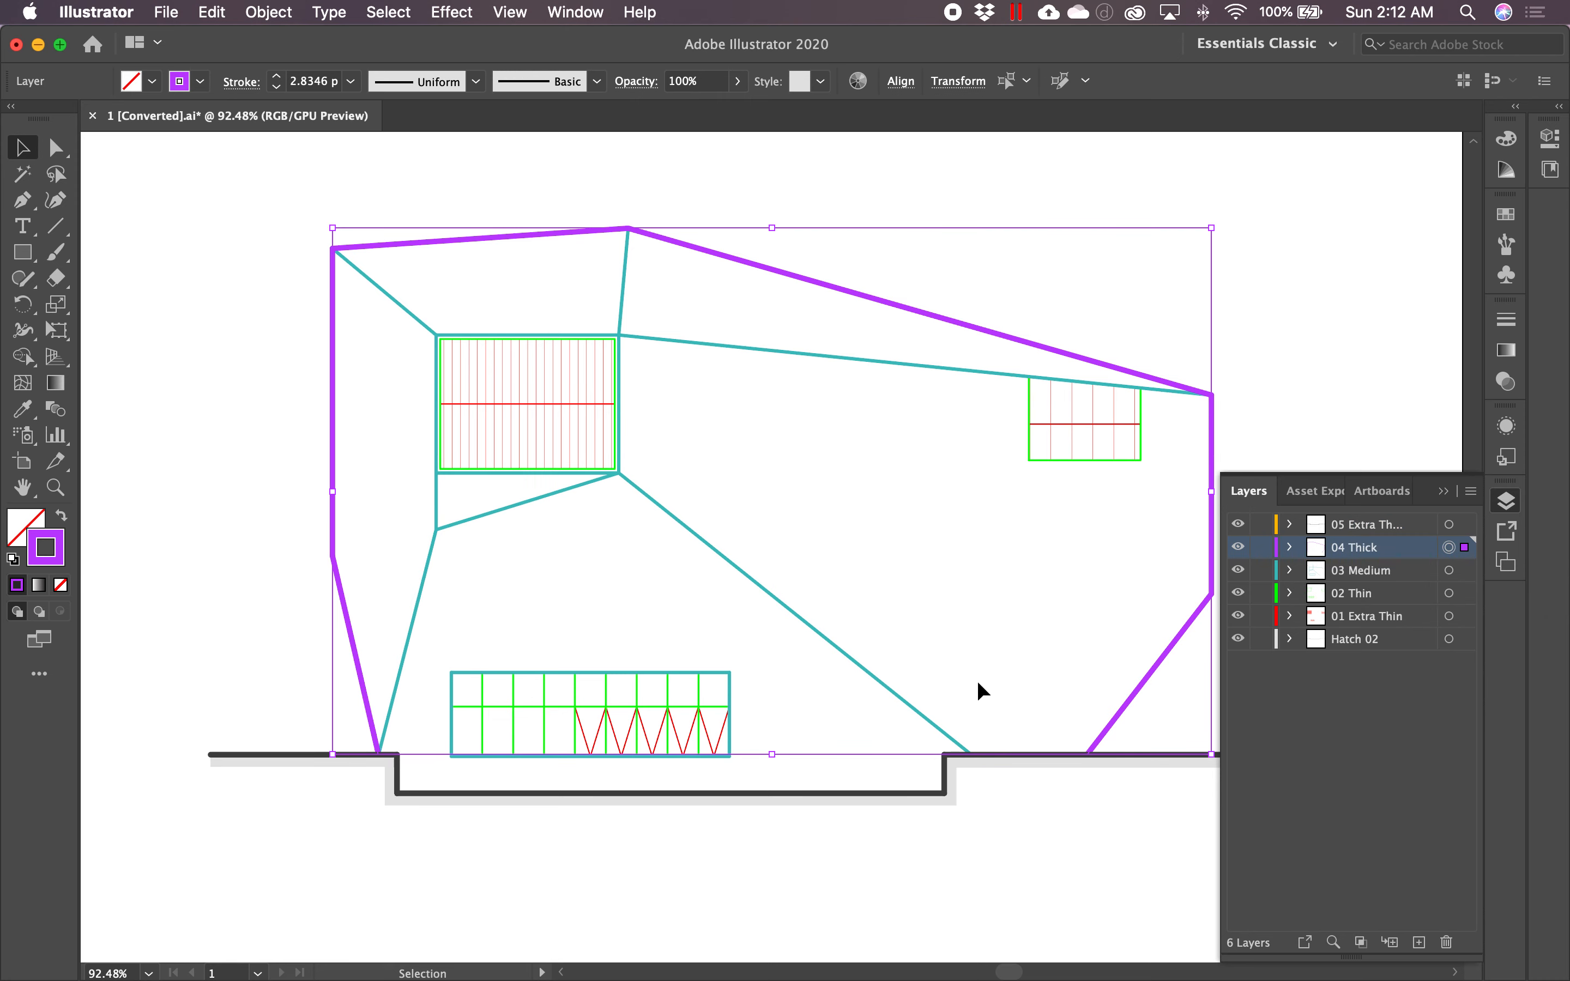
double_click(62, 559)
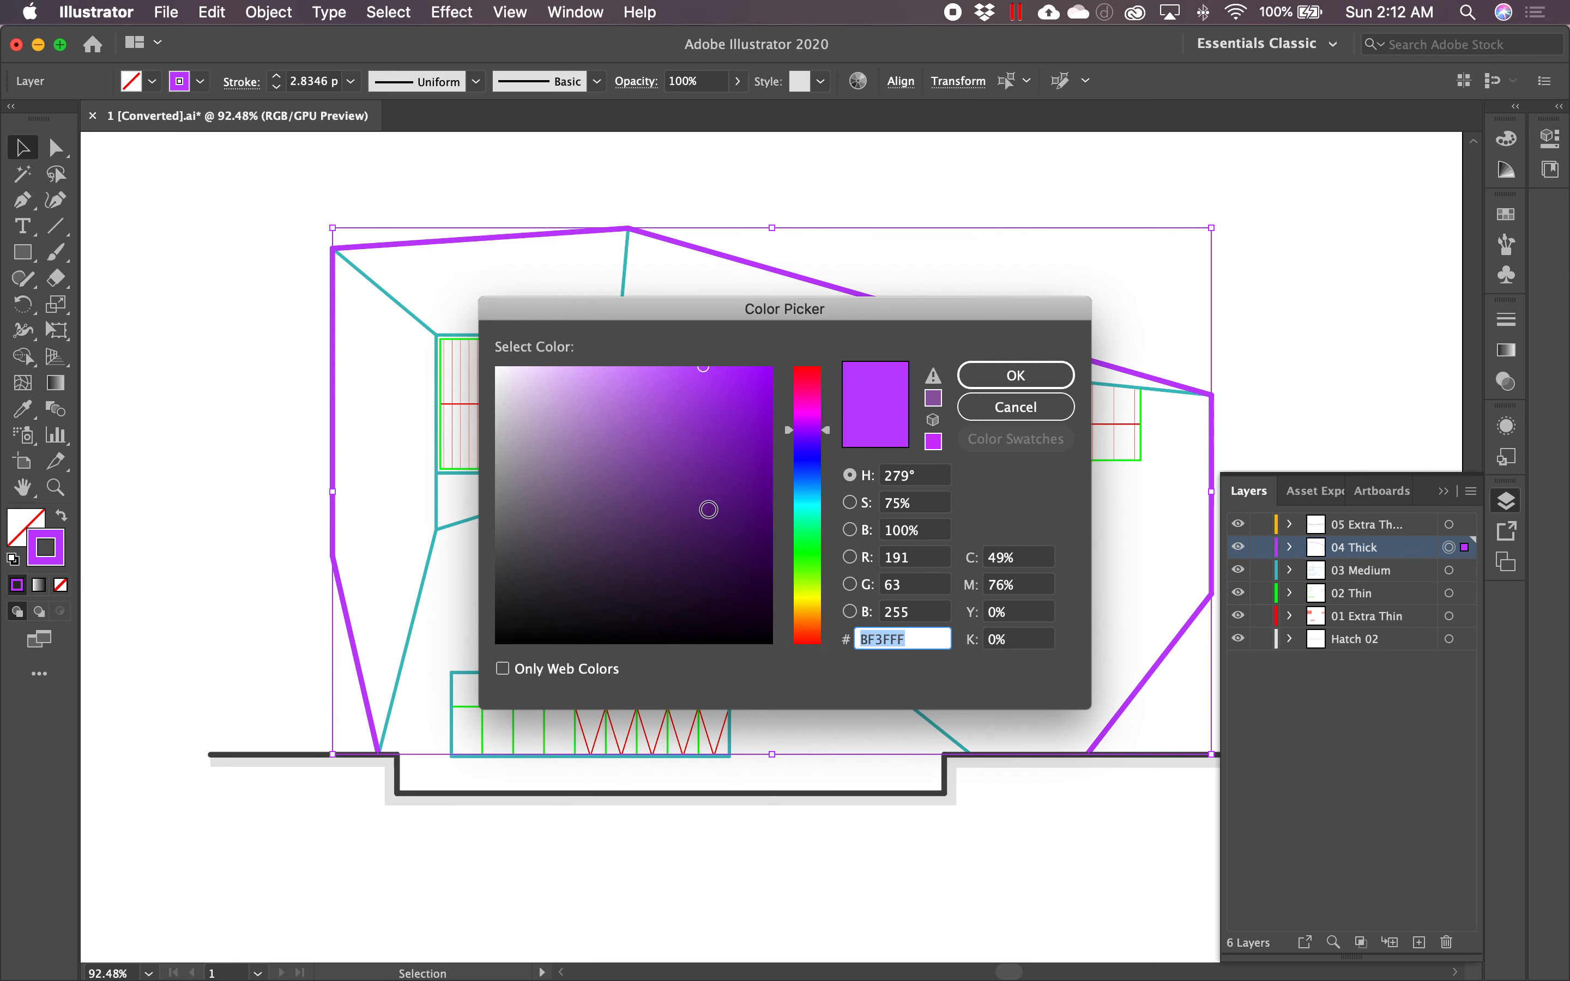
left_click_drag(515, 571, 470, 562)
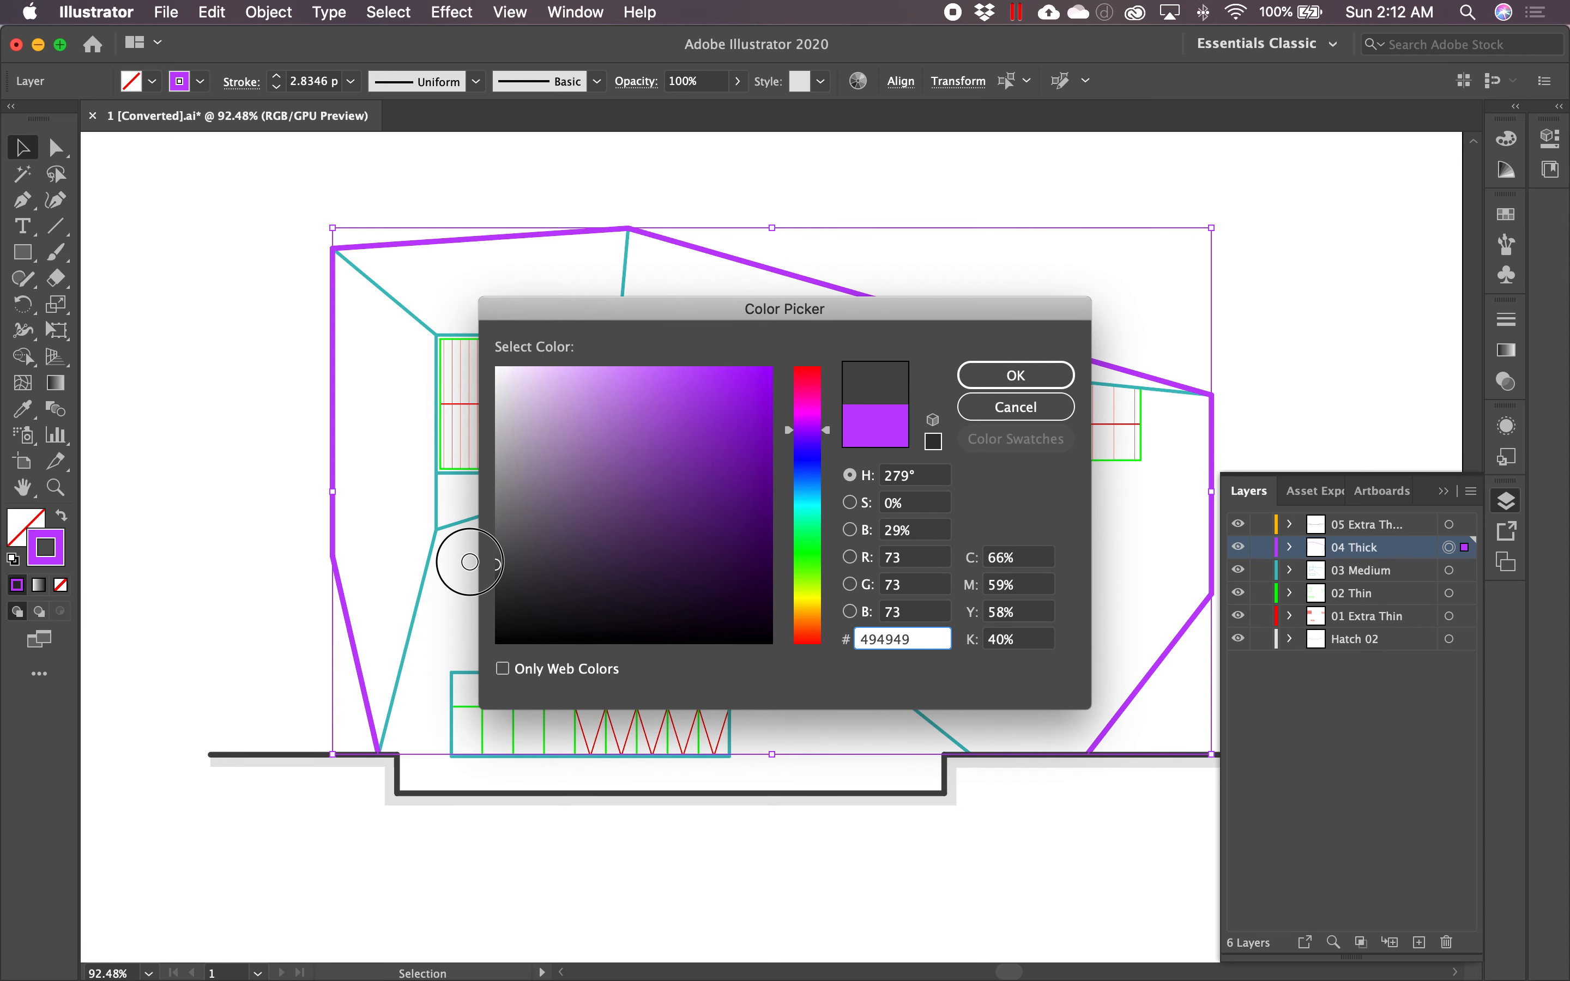
left_click(1025, 383)
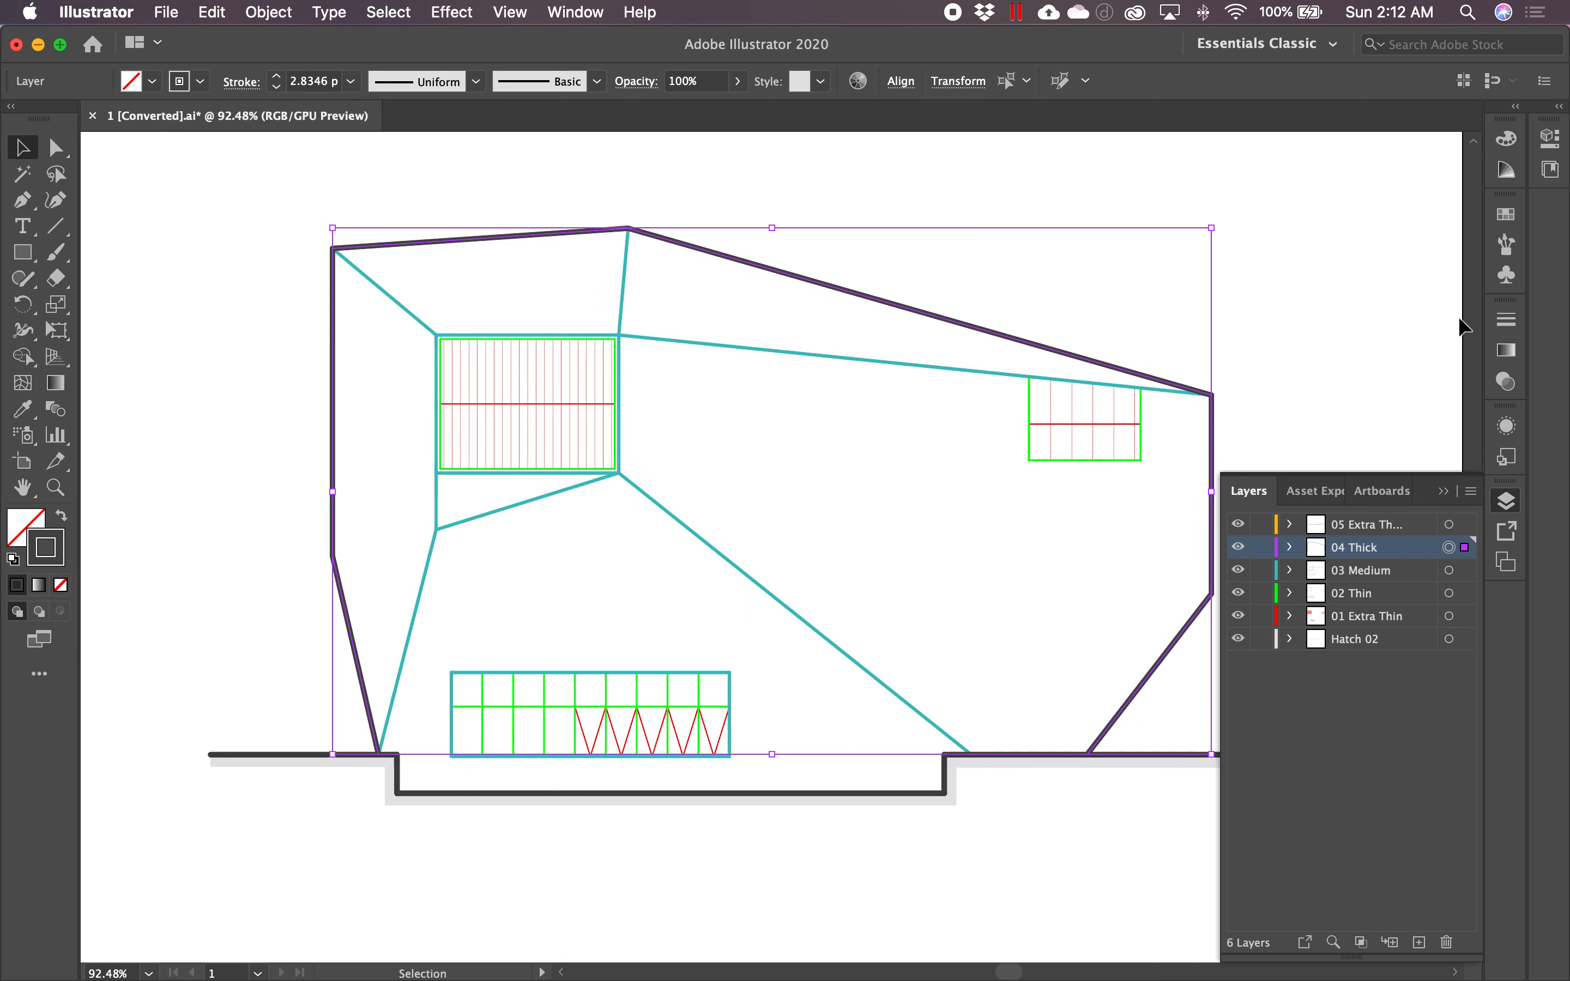
left_click(1508, 320)
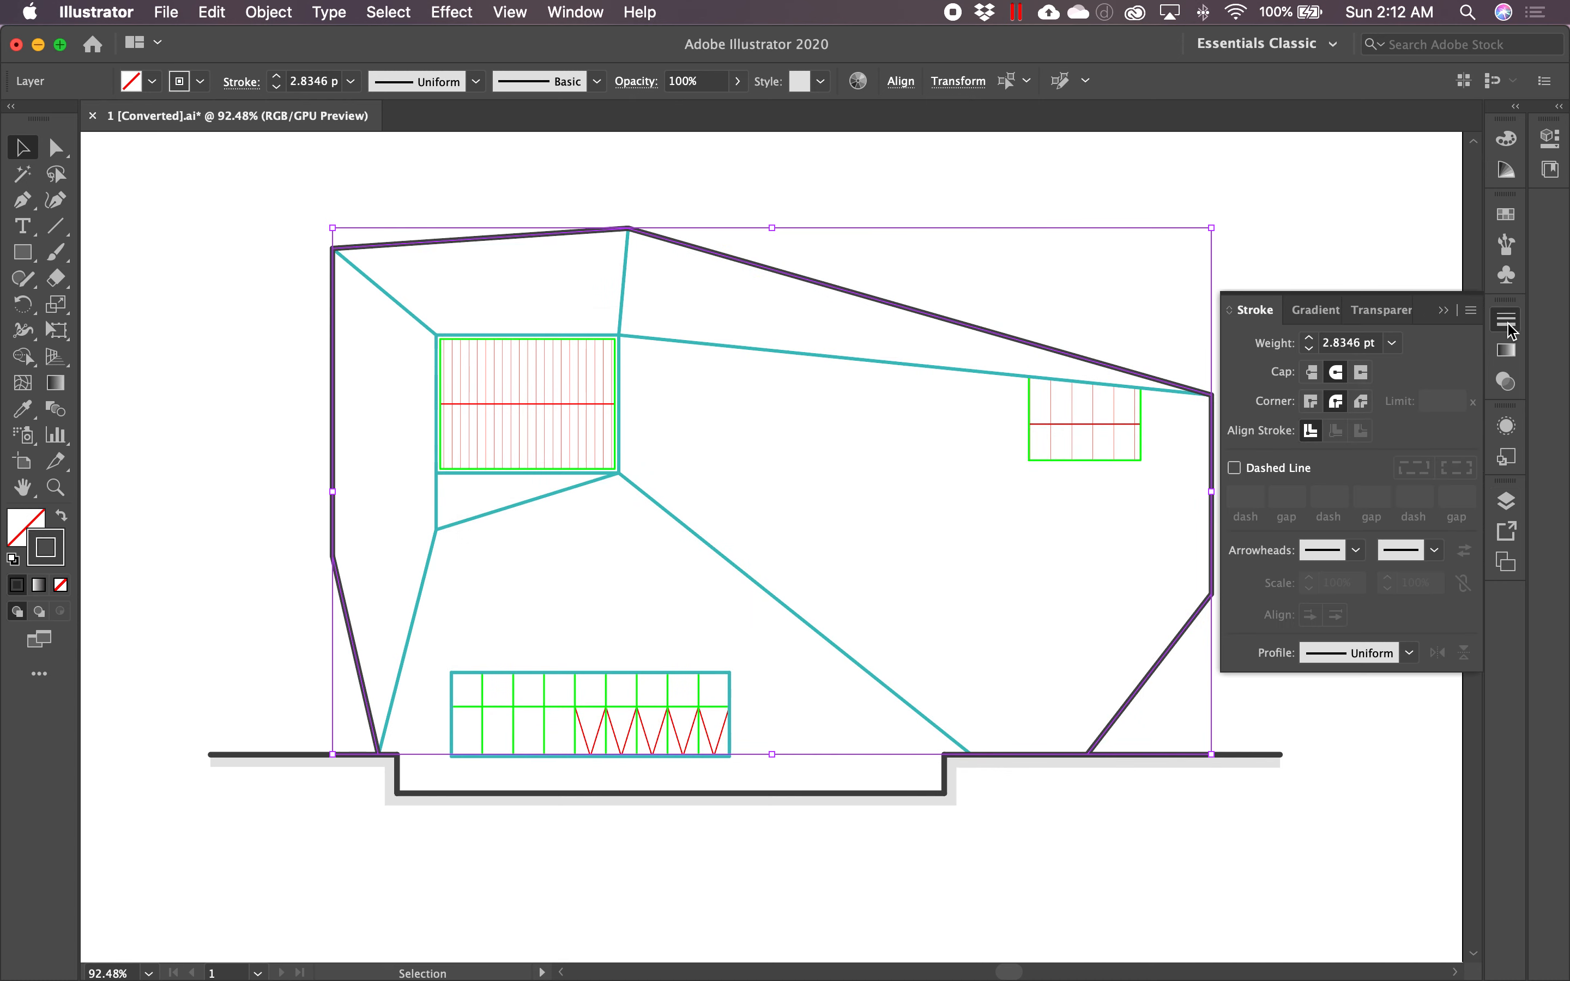
left_click(1393, 343)
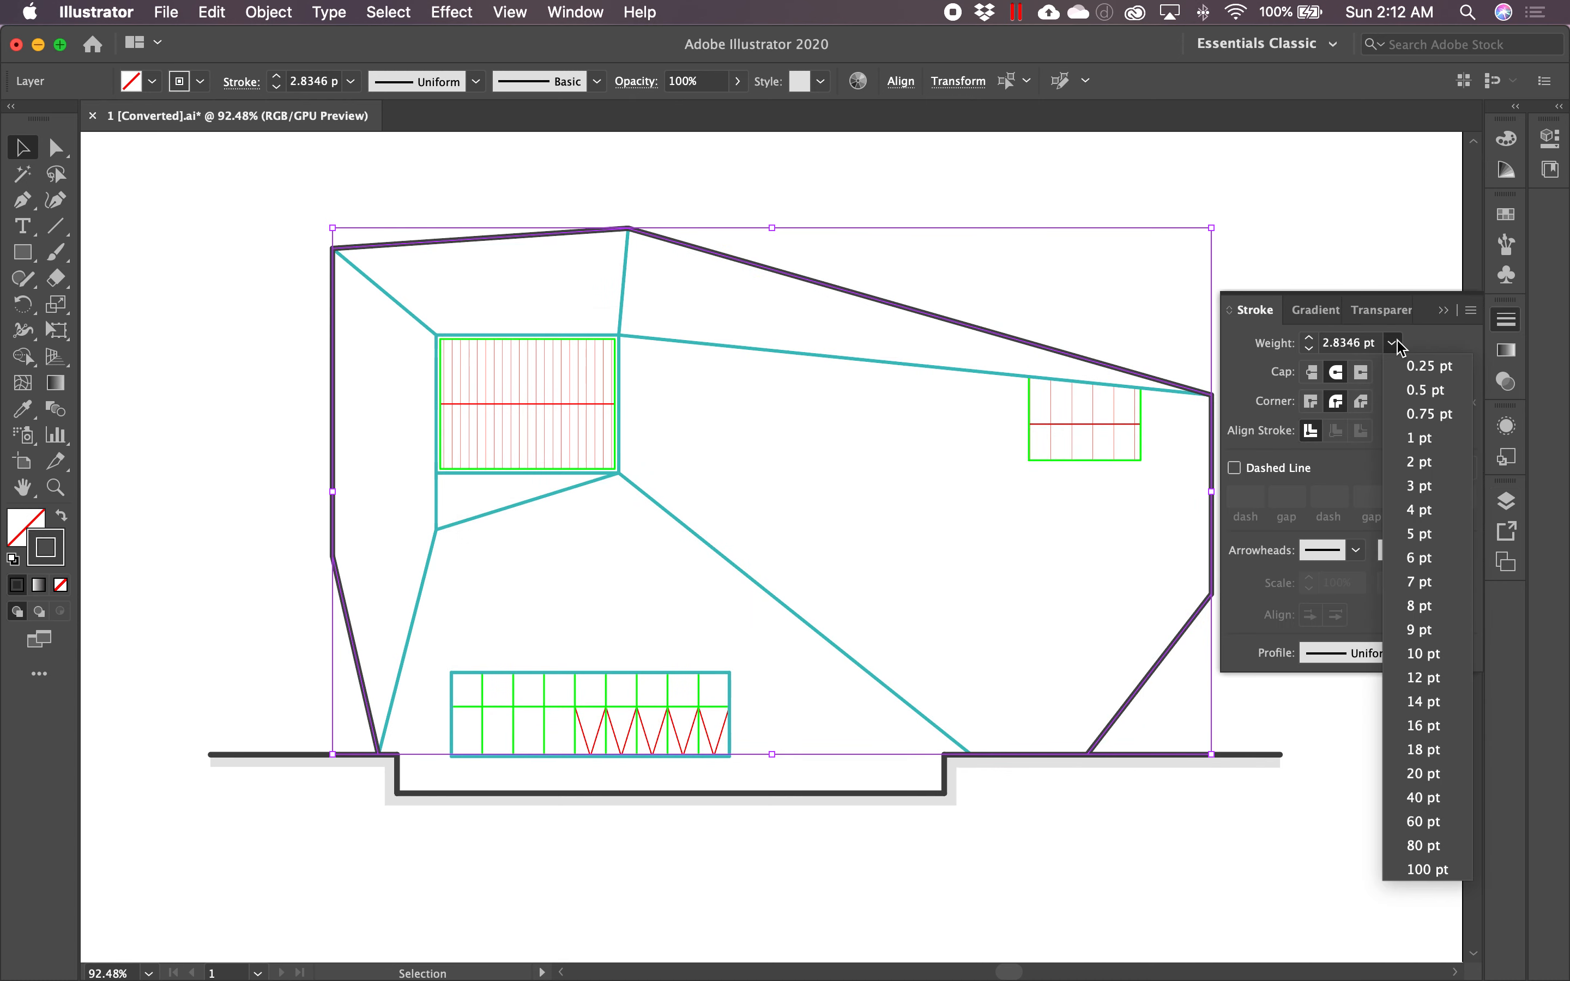
left_click(1420, 461)
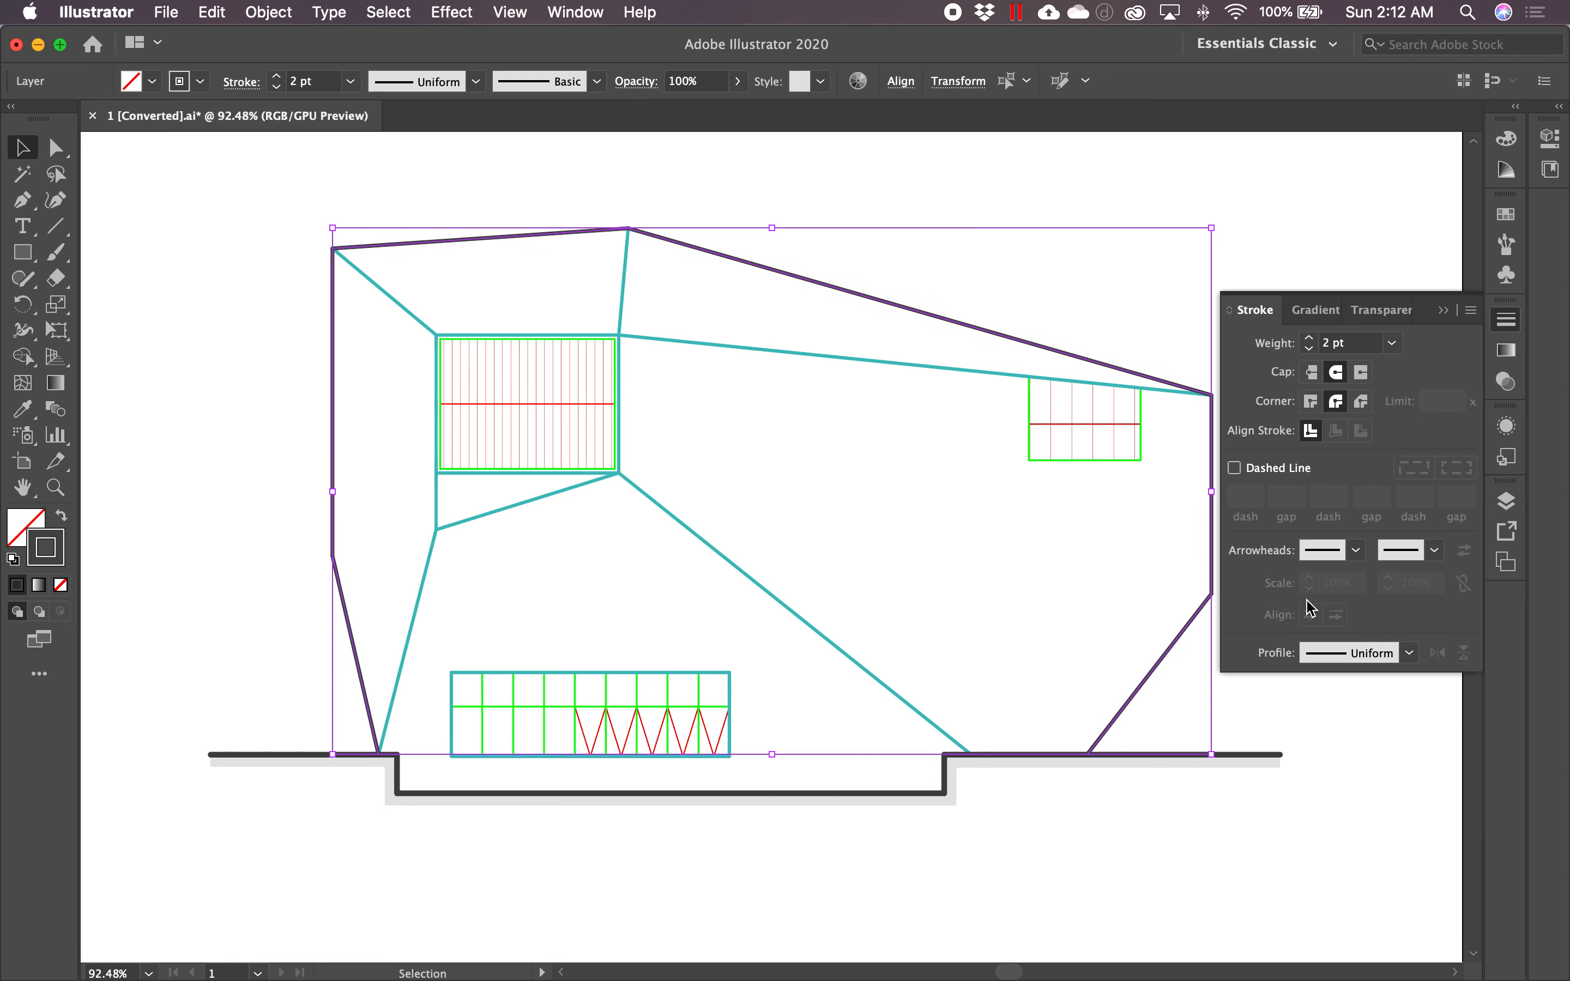
Step: Give all artwork on the 03 Medium layer a 1 pt stroke in dark gray 494949
left_click(1507, 501)
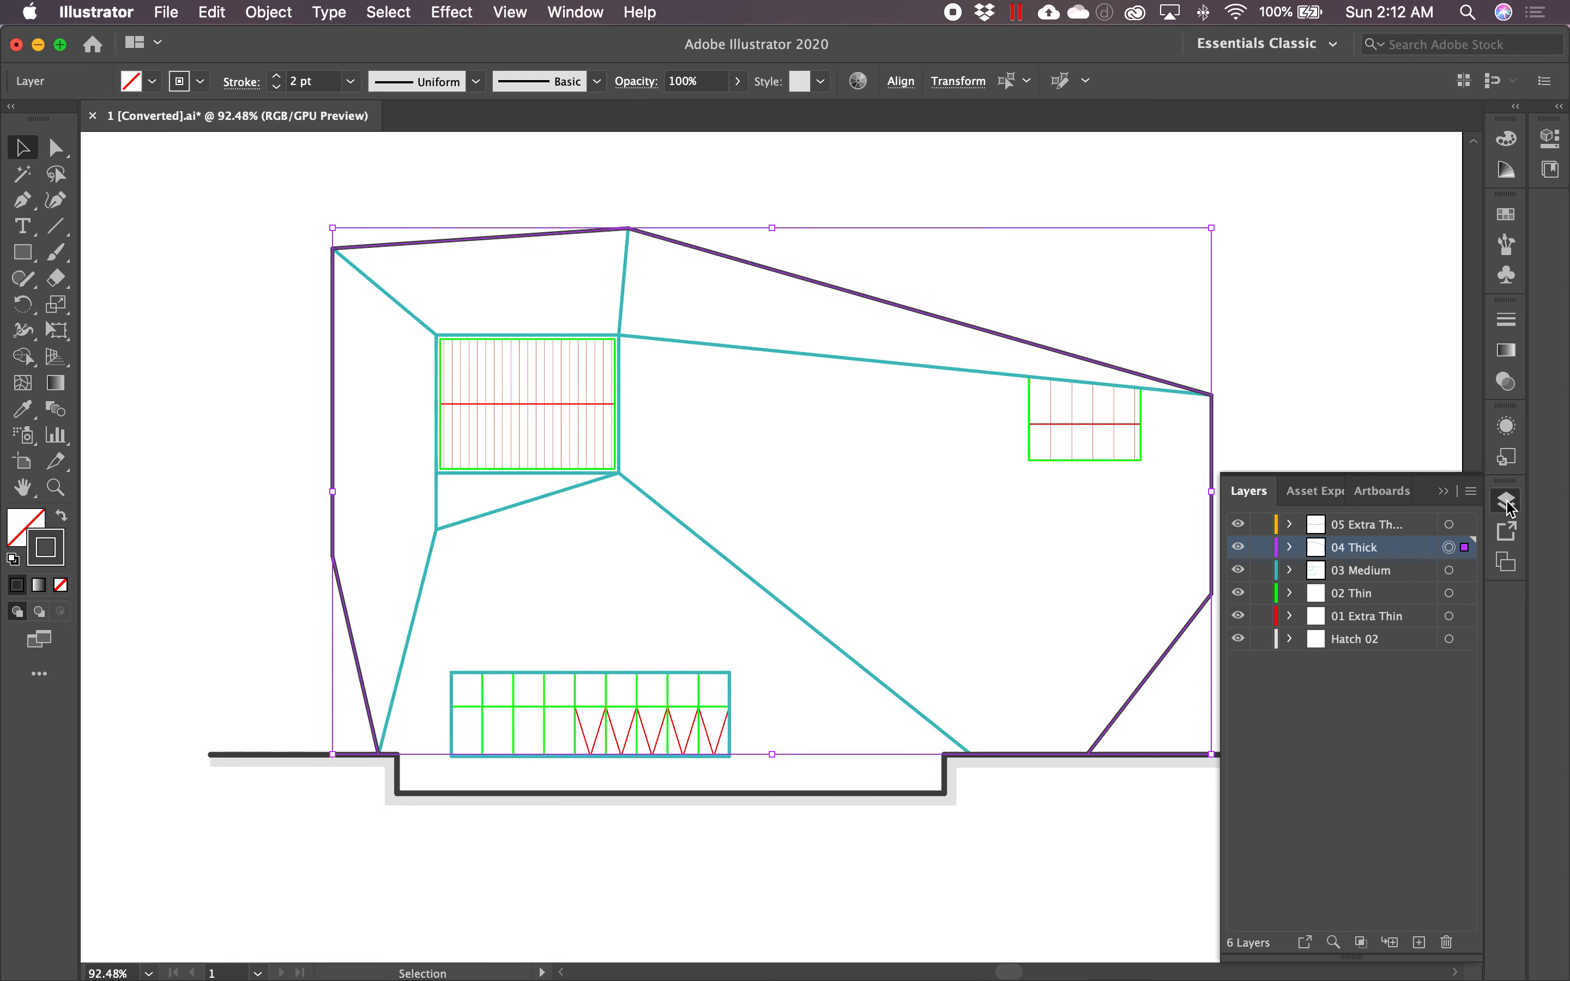
left_click(1449, 570)
left_click(1512, 322)
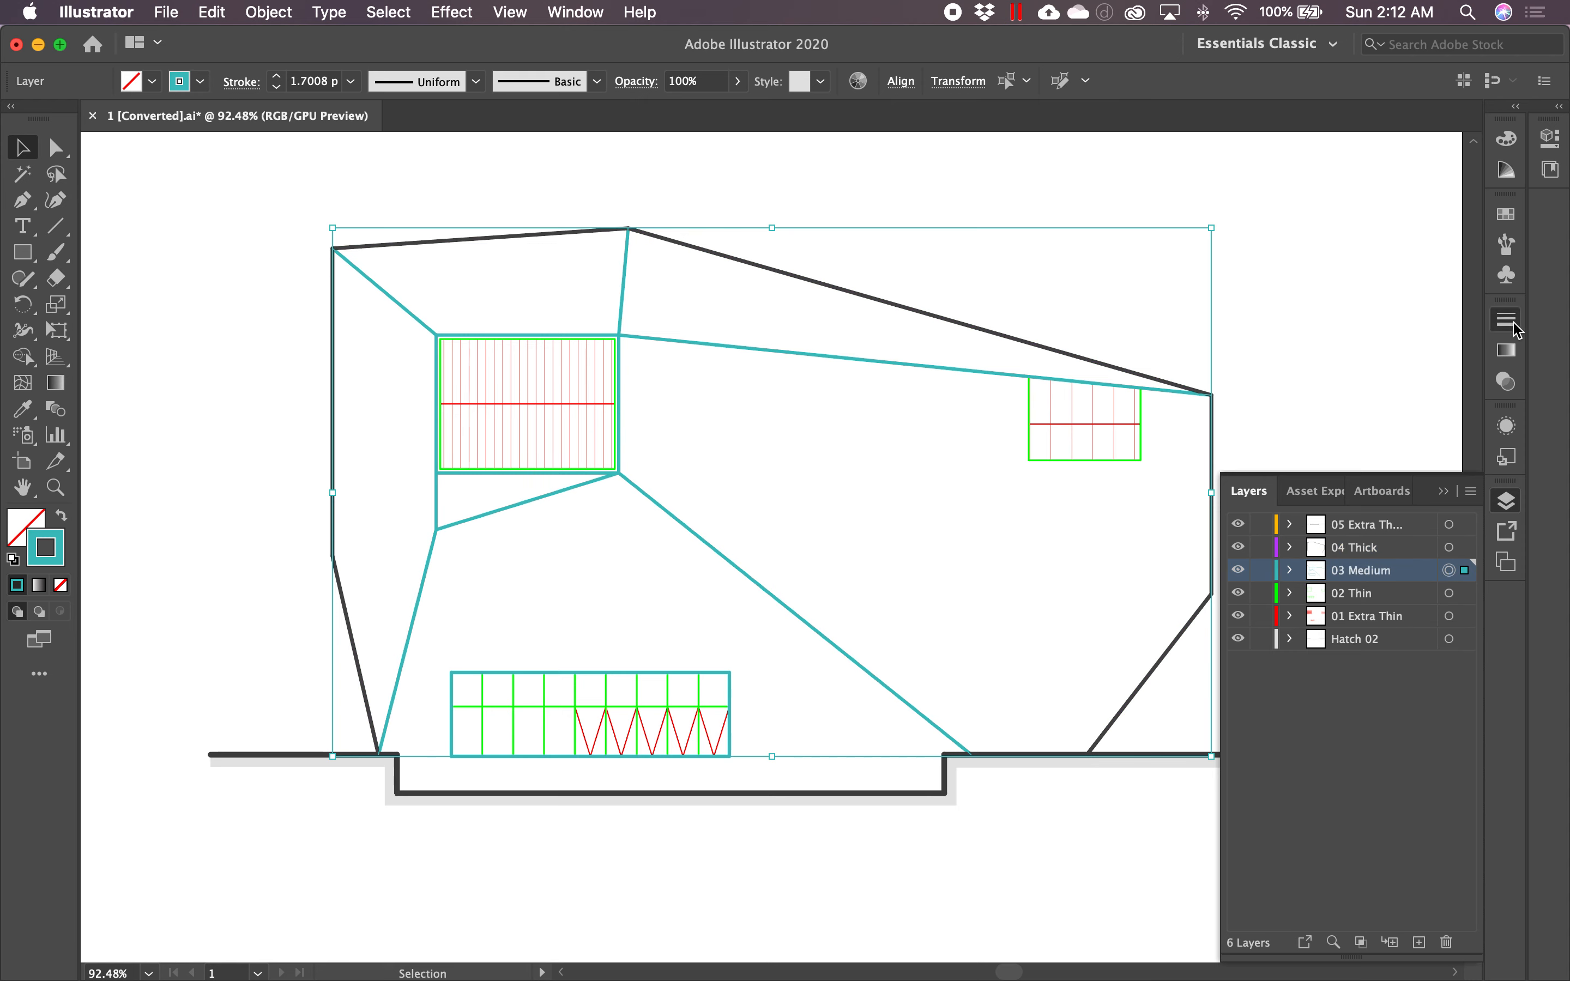
left_click(1392, 343)
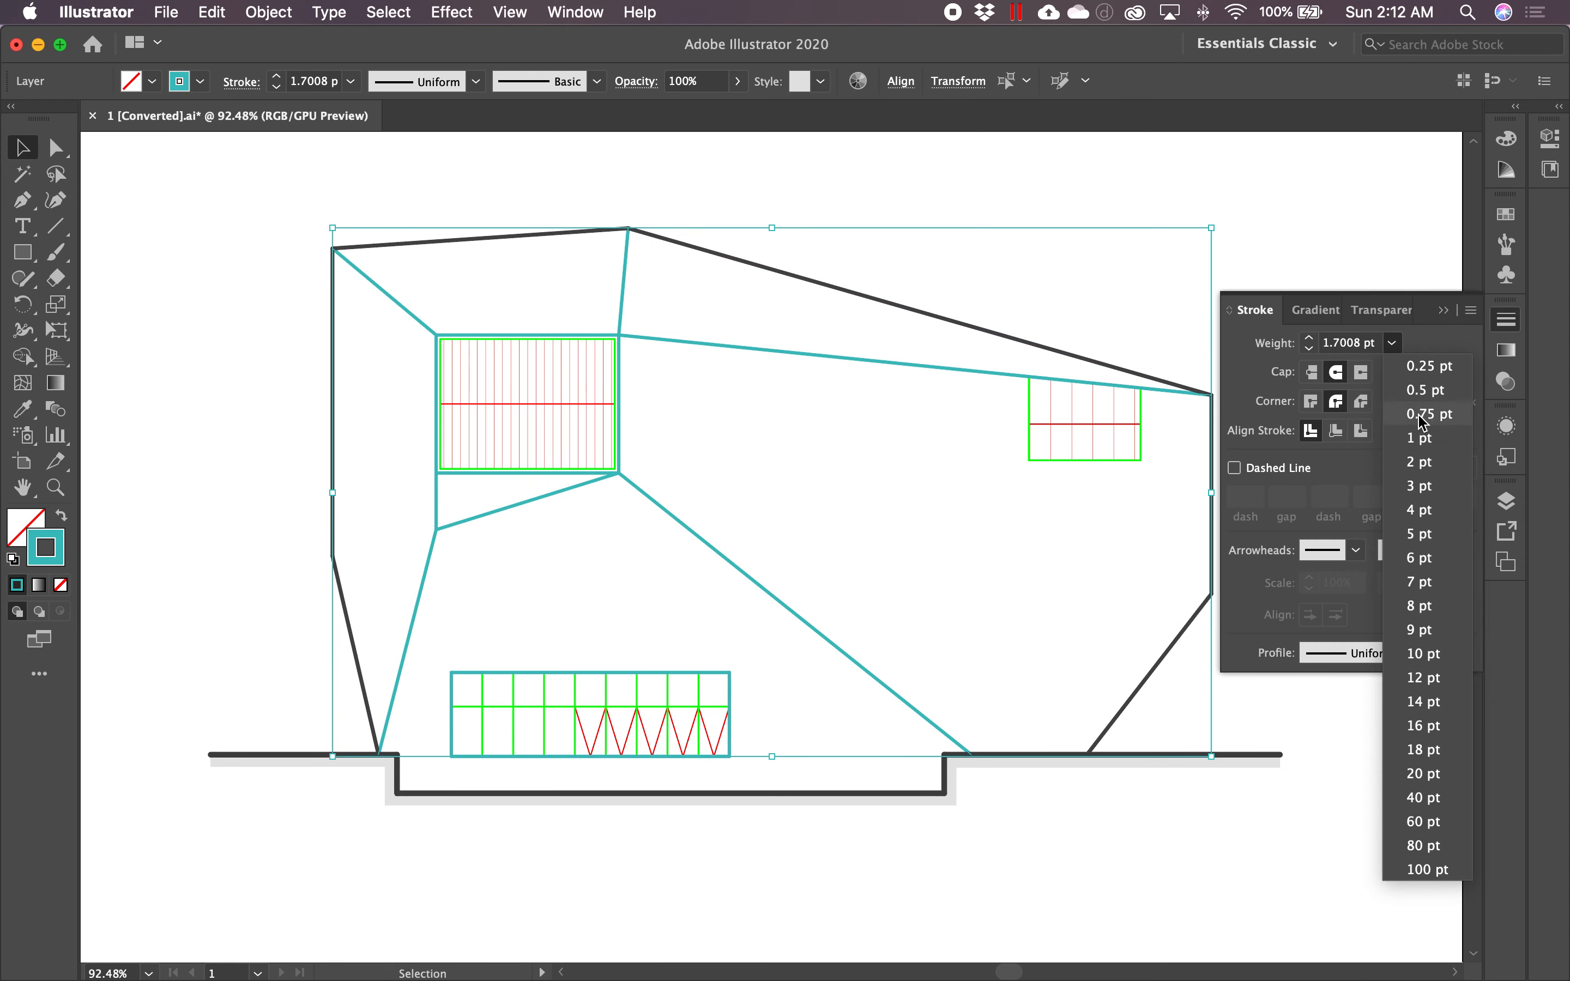
left_click(1421, 438)
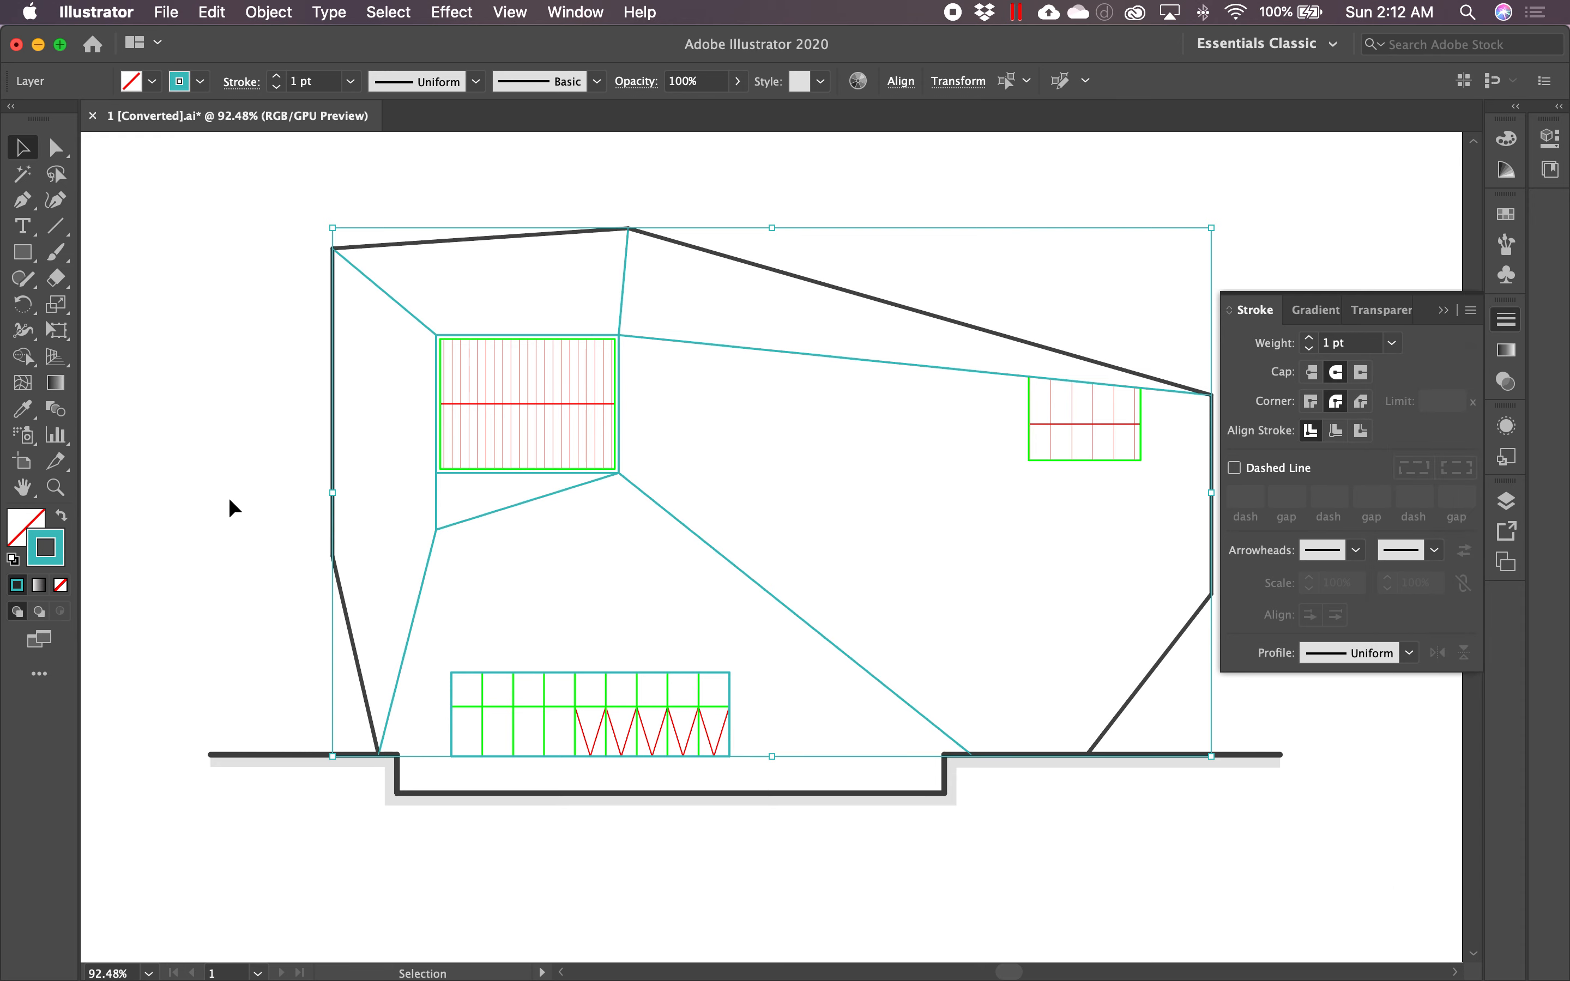
double_click(58, 562)
left_click_drag(517, 563, 481, 561)
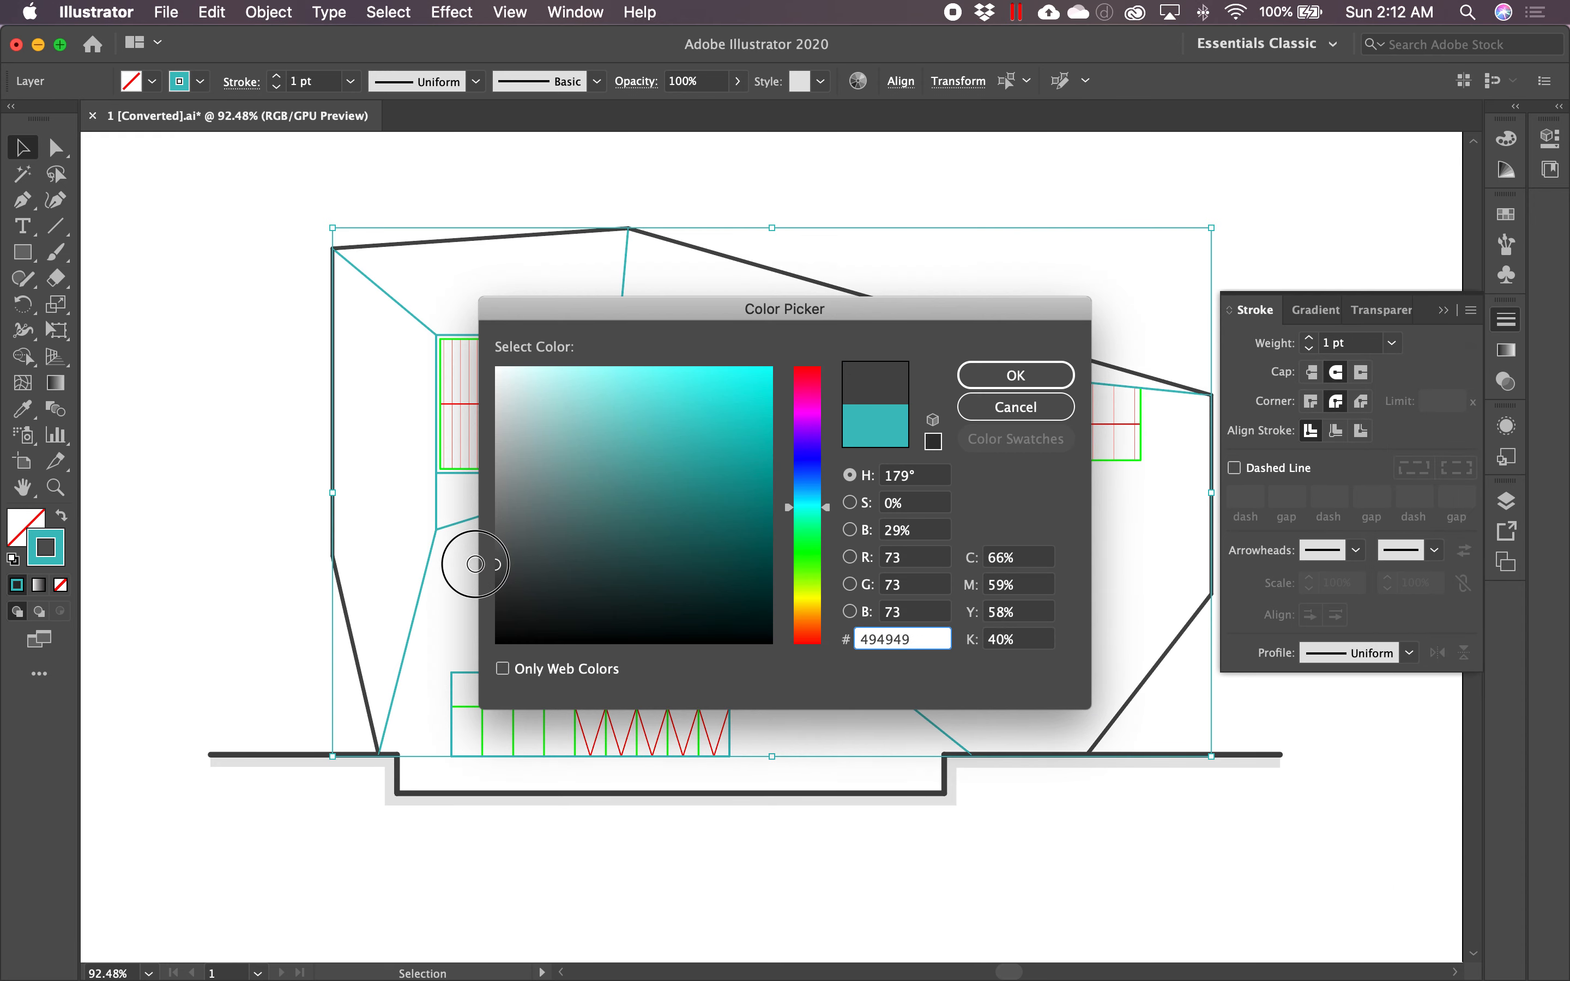
left_click(1017, 375)
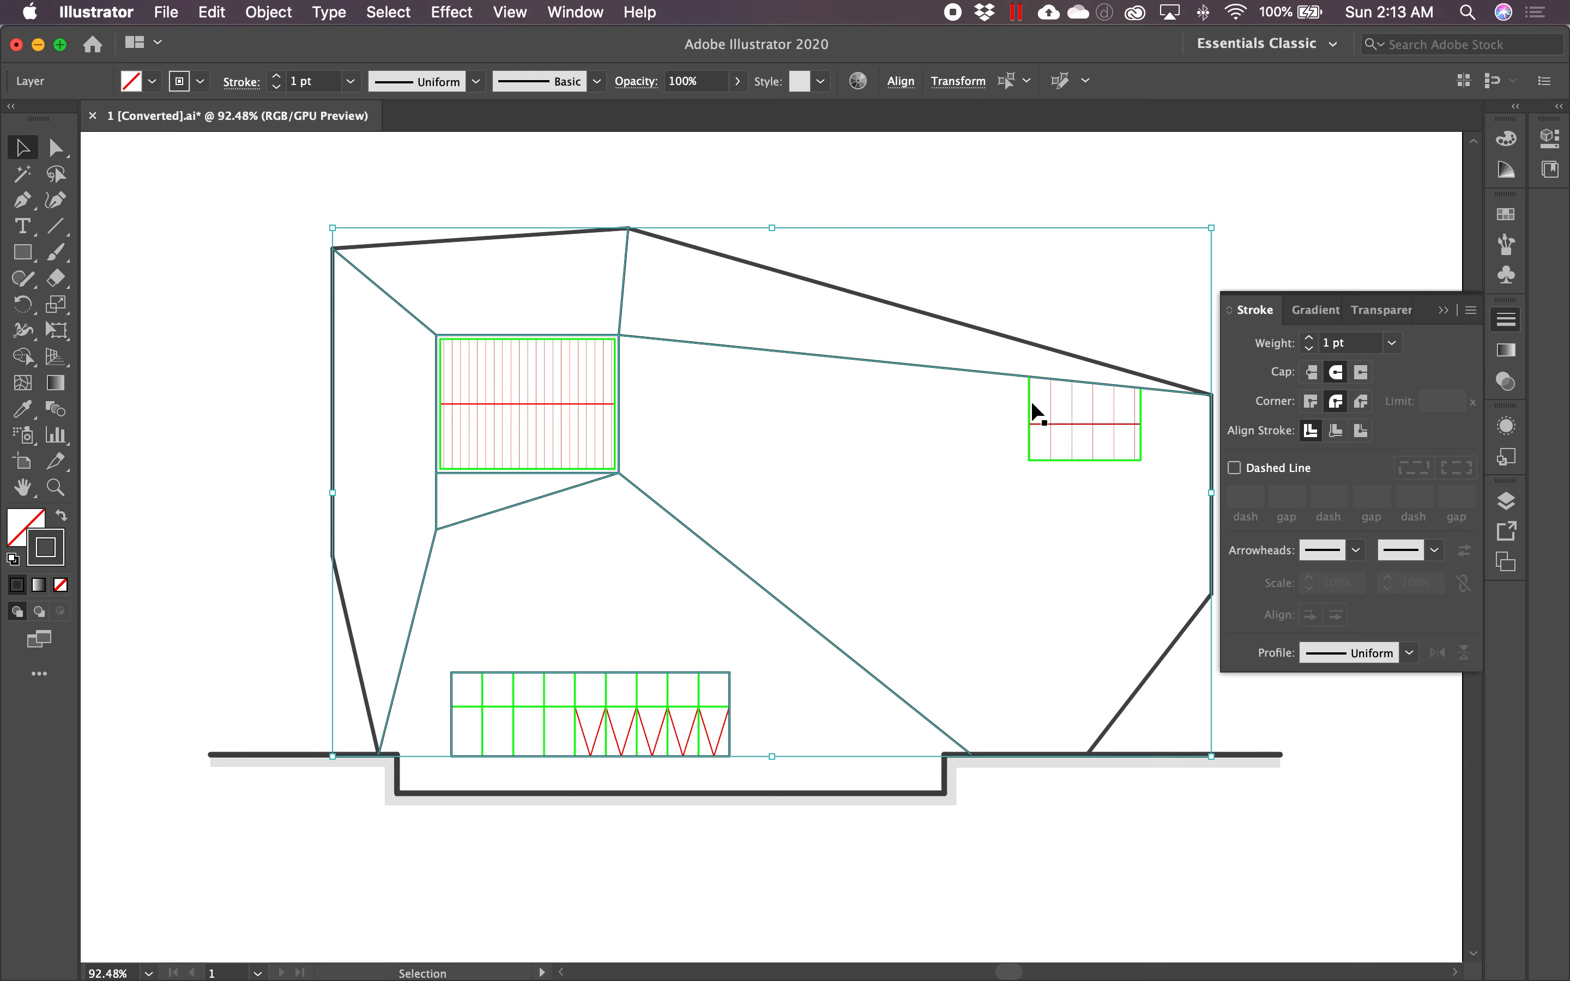
Step: Give all artwork on the 02 Thin layer a 0.75 pt stroke in gray 5B5B5B
left_click(1505, 511)
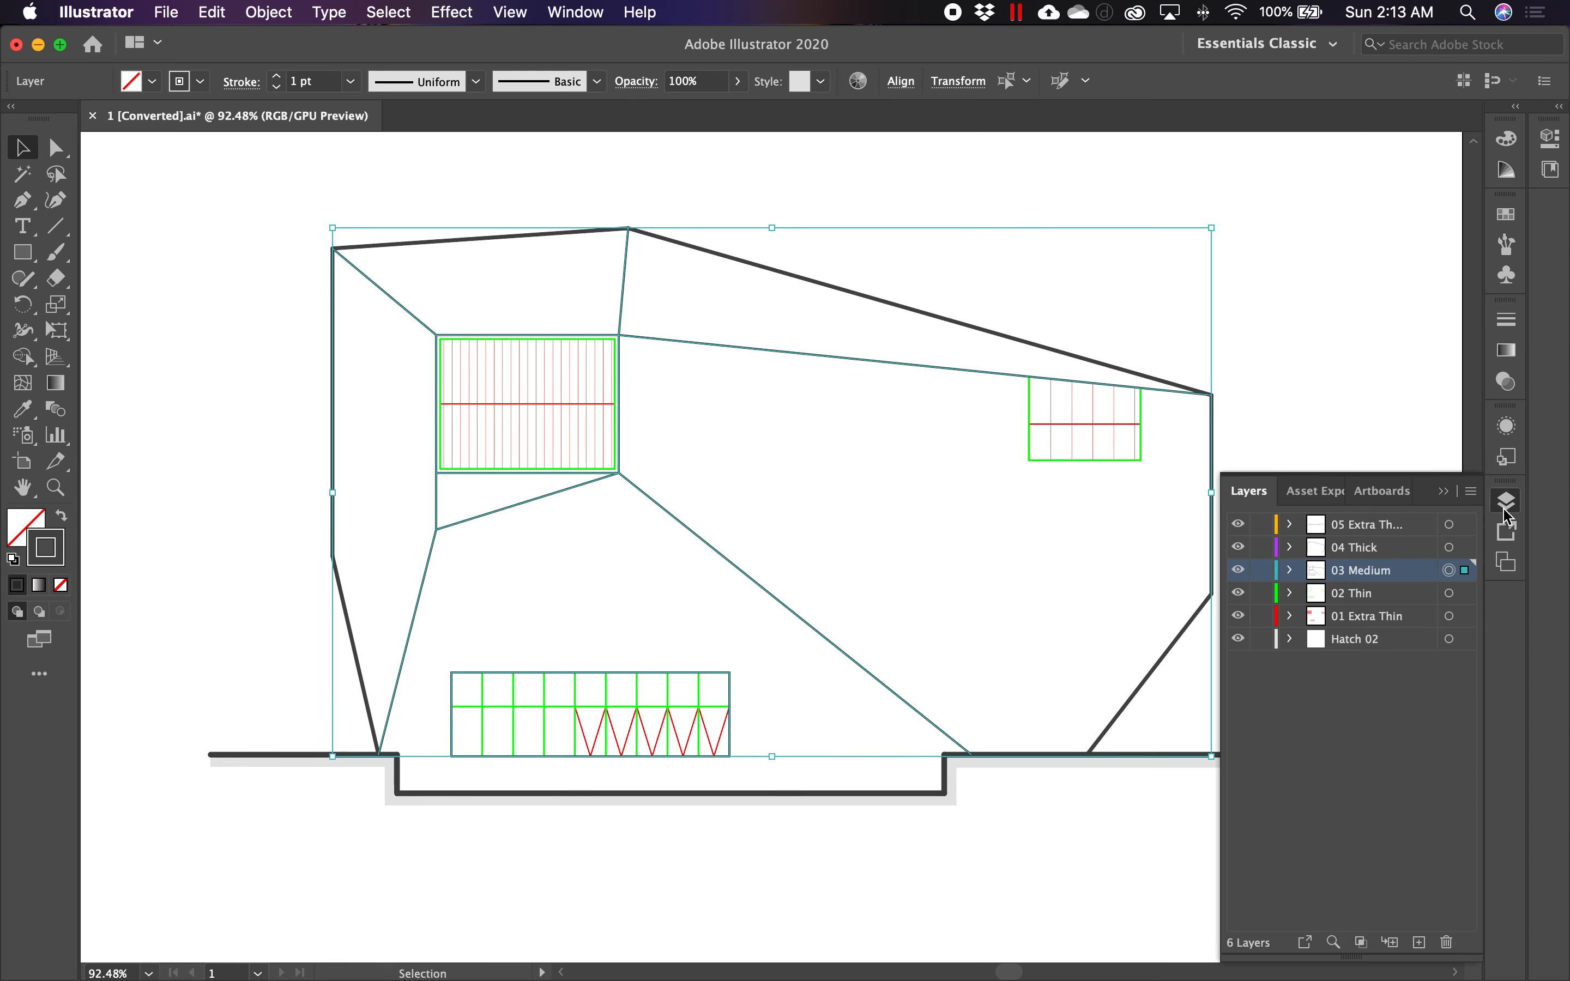
left_click(1450, 548)
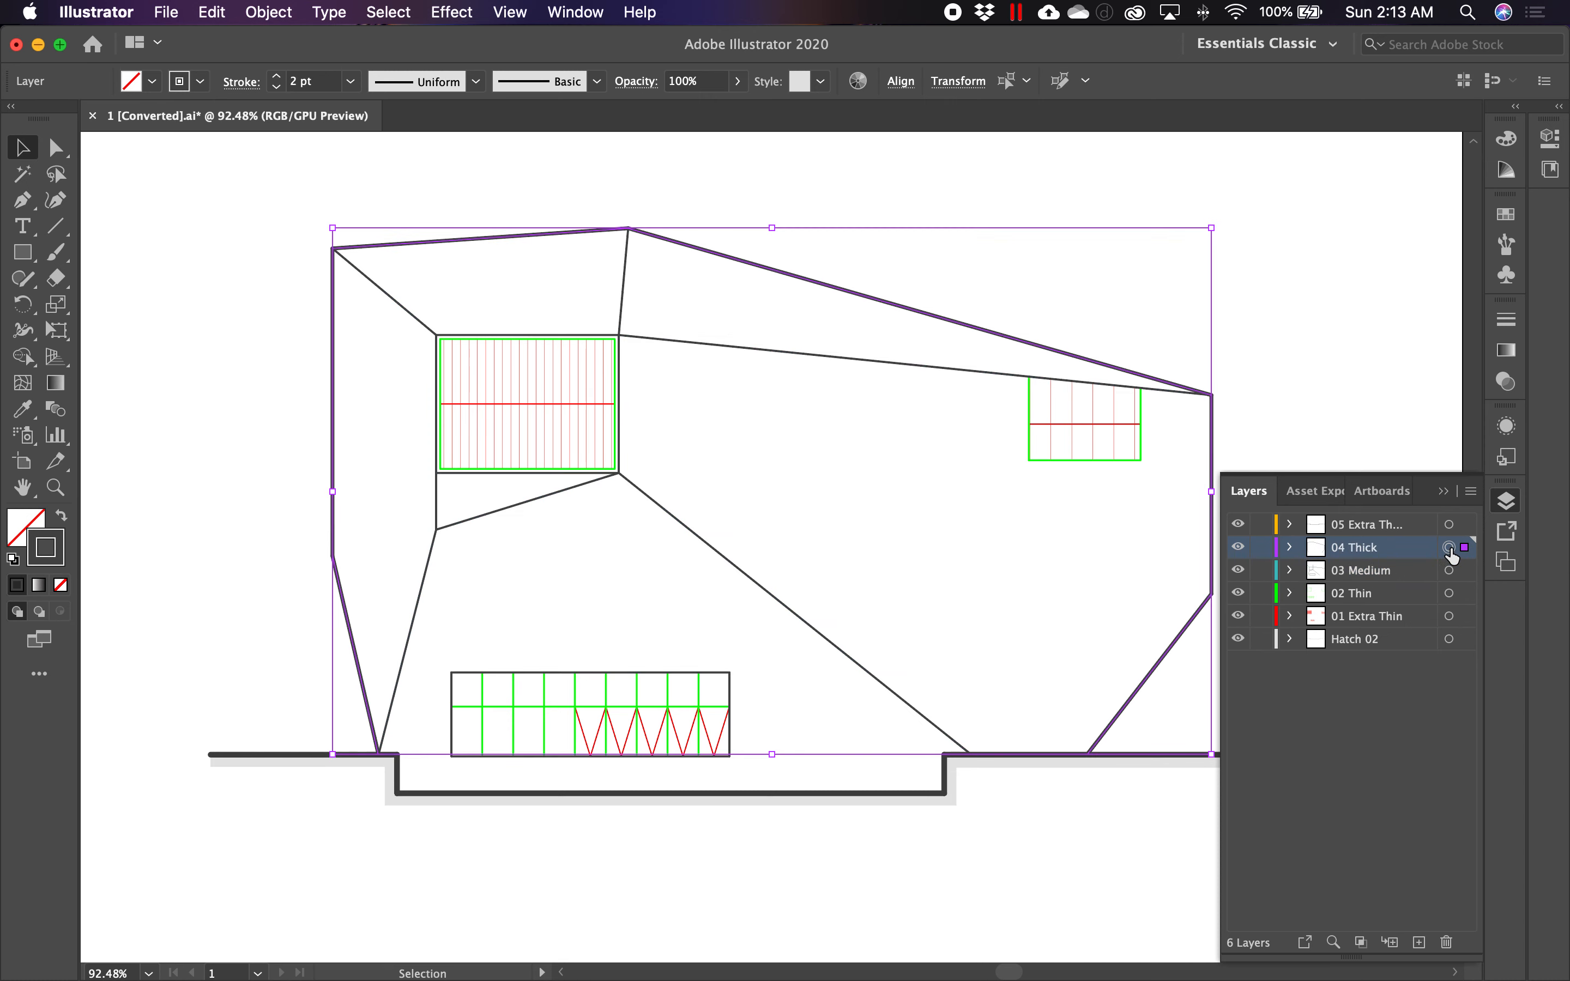
left_click(1449, 593)
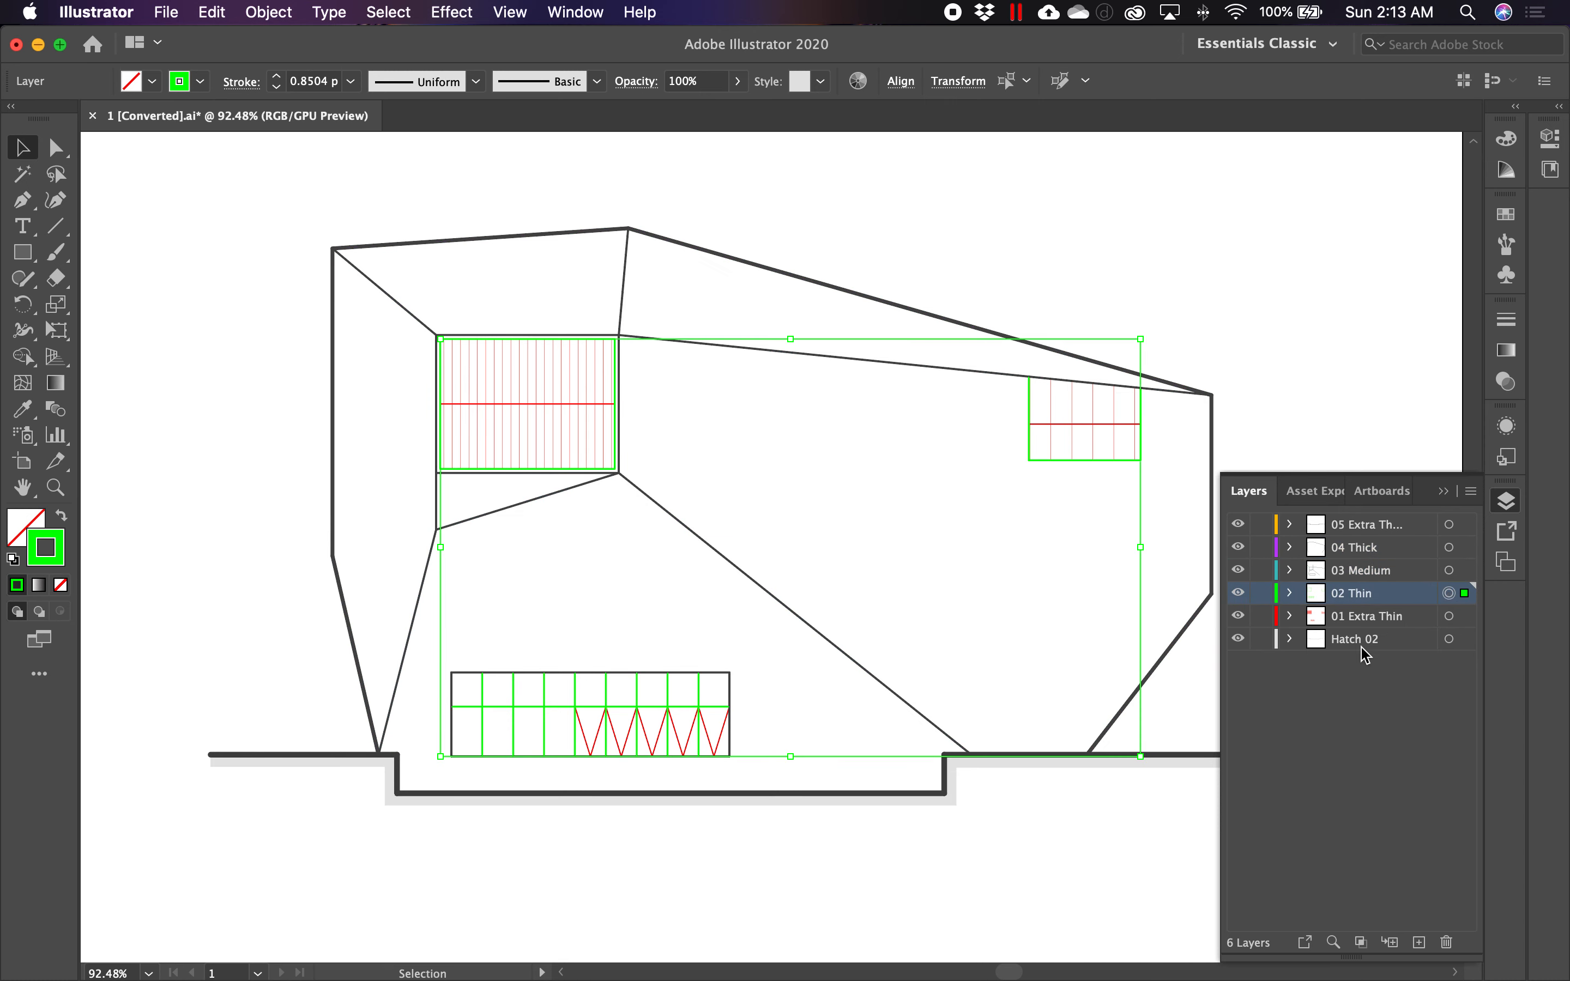
left_click(1508, 321)
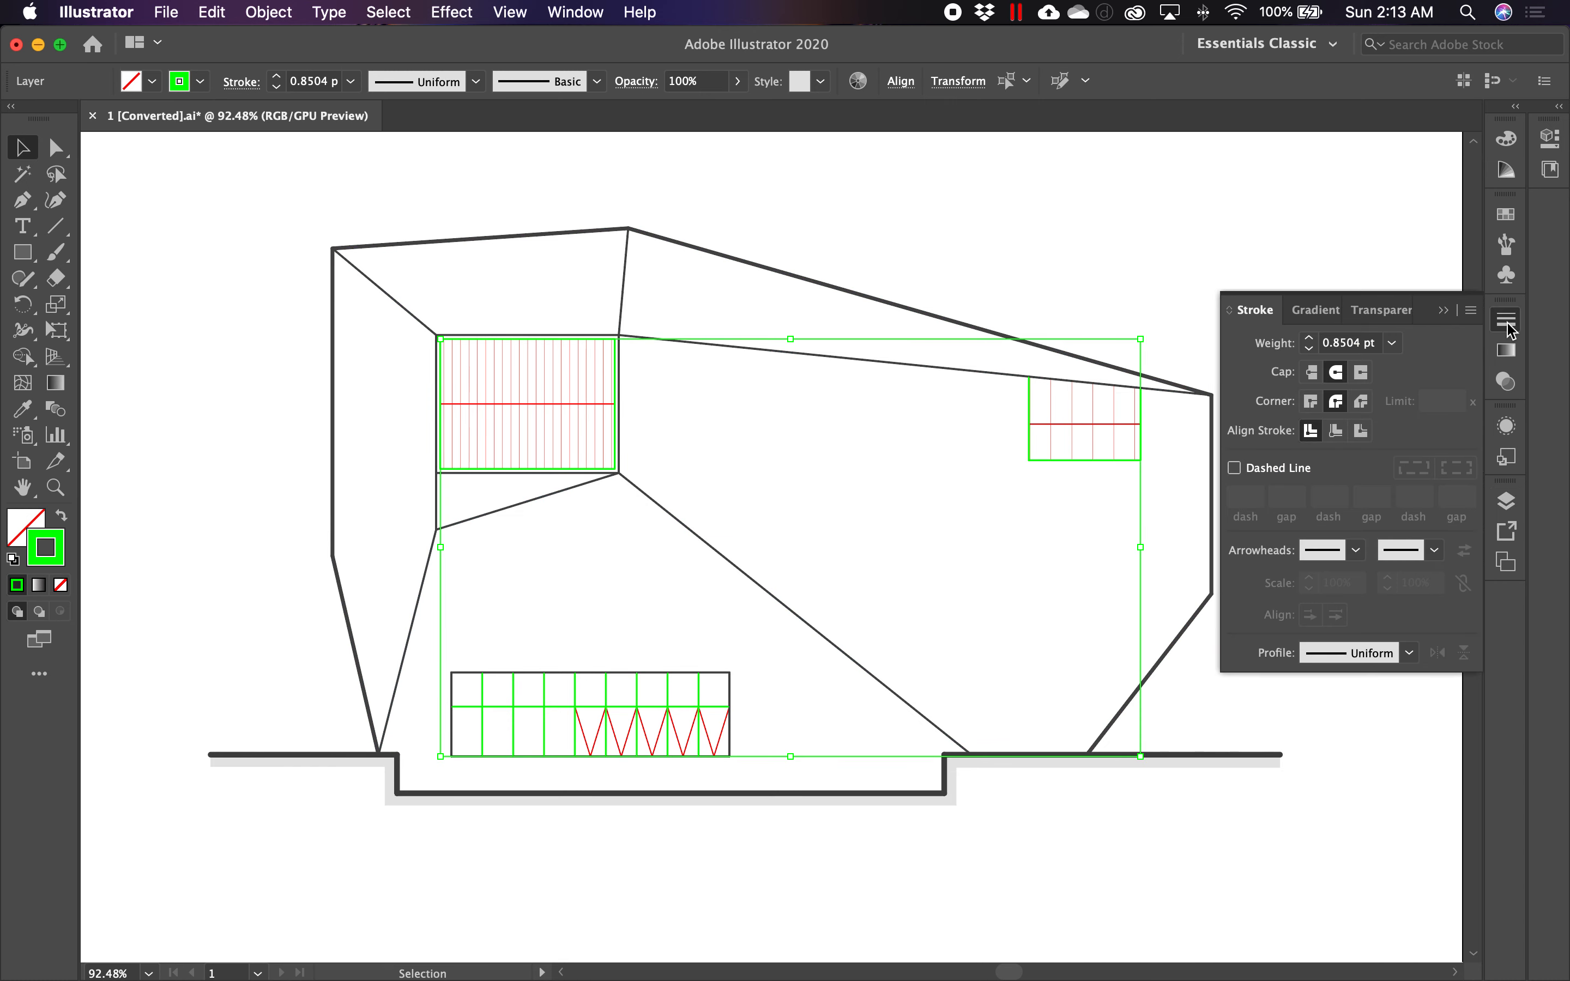
left_click(1392, 343)
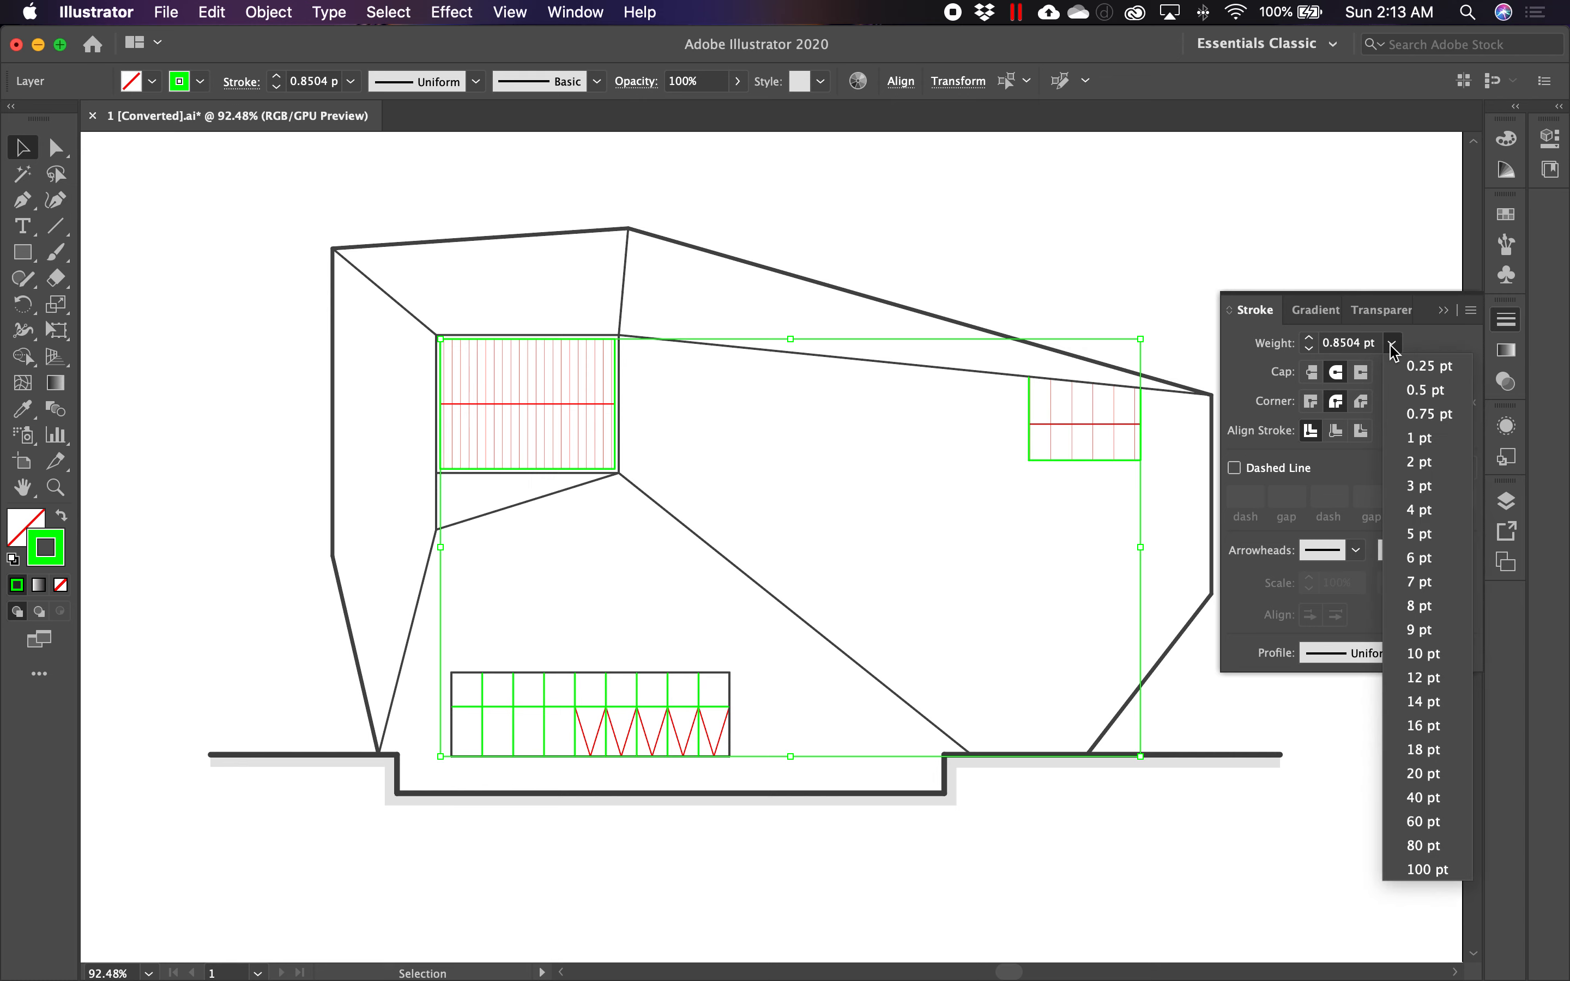
left_click(1430, 414)
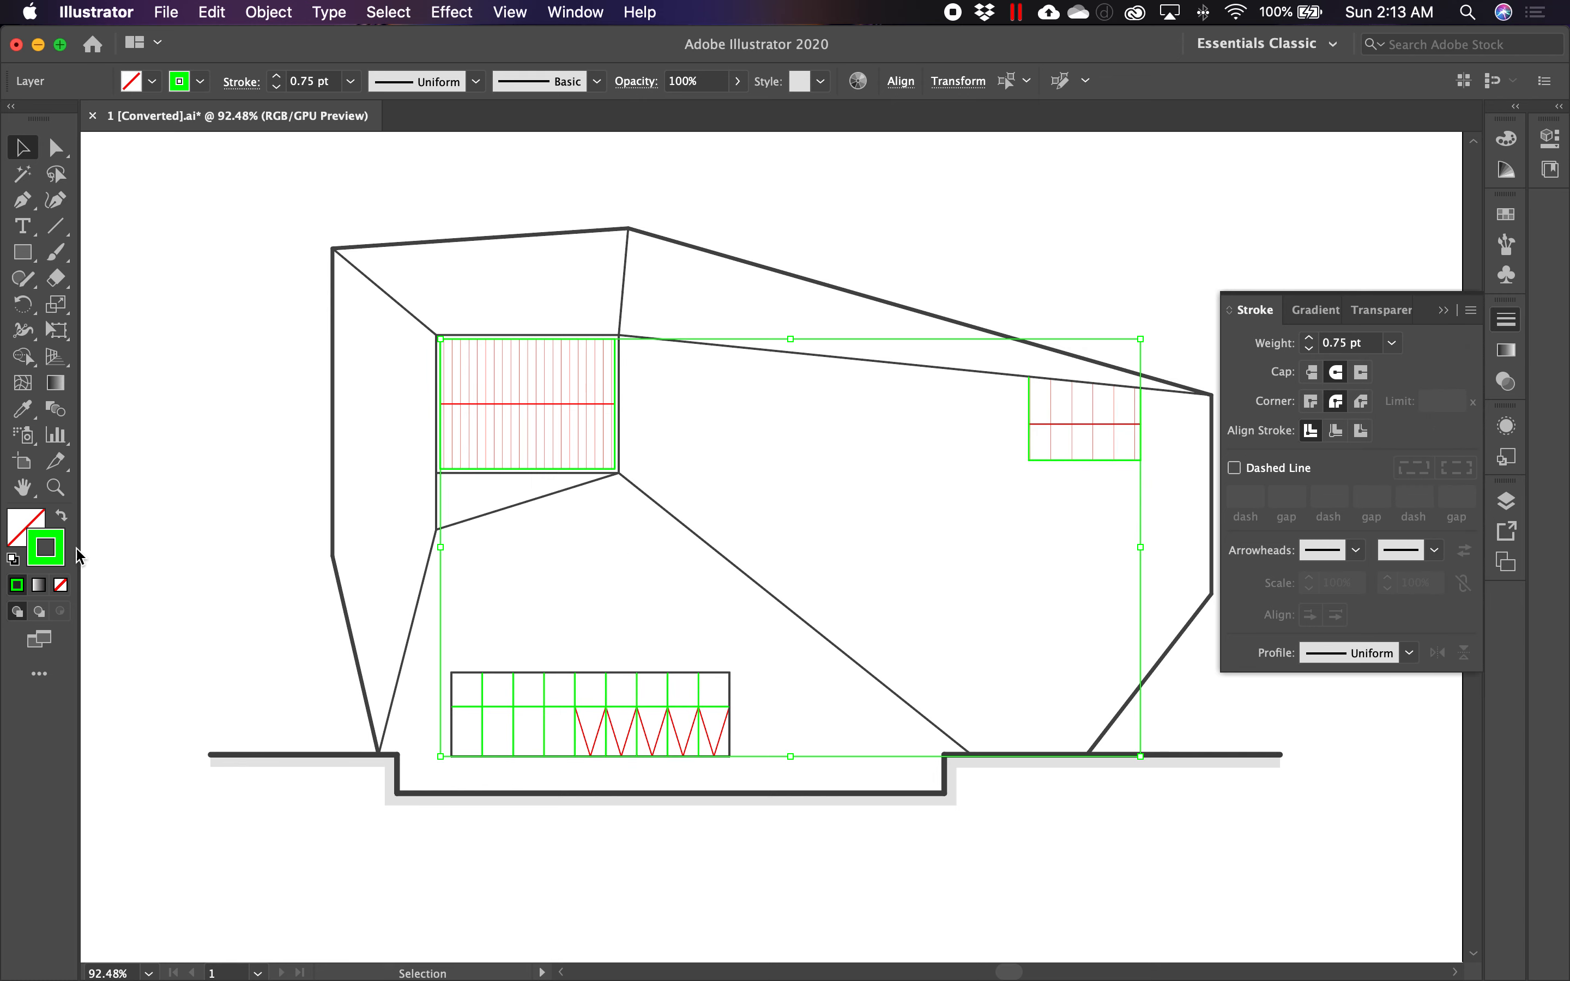
double_click(47, 556)
left_click(502, 525)
left_click_drag(503, 525, 477, 544)
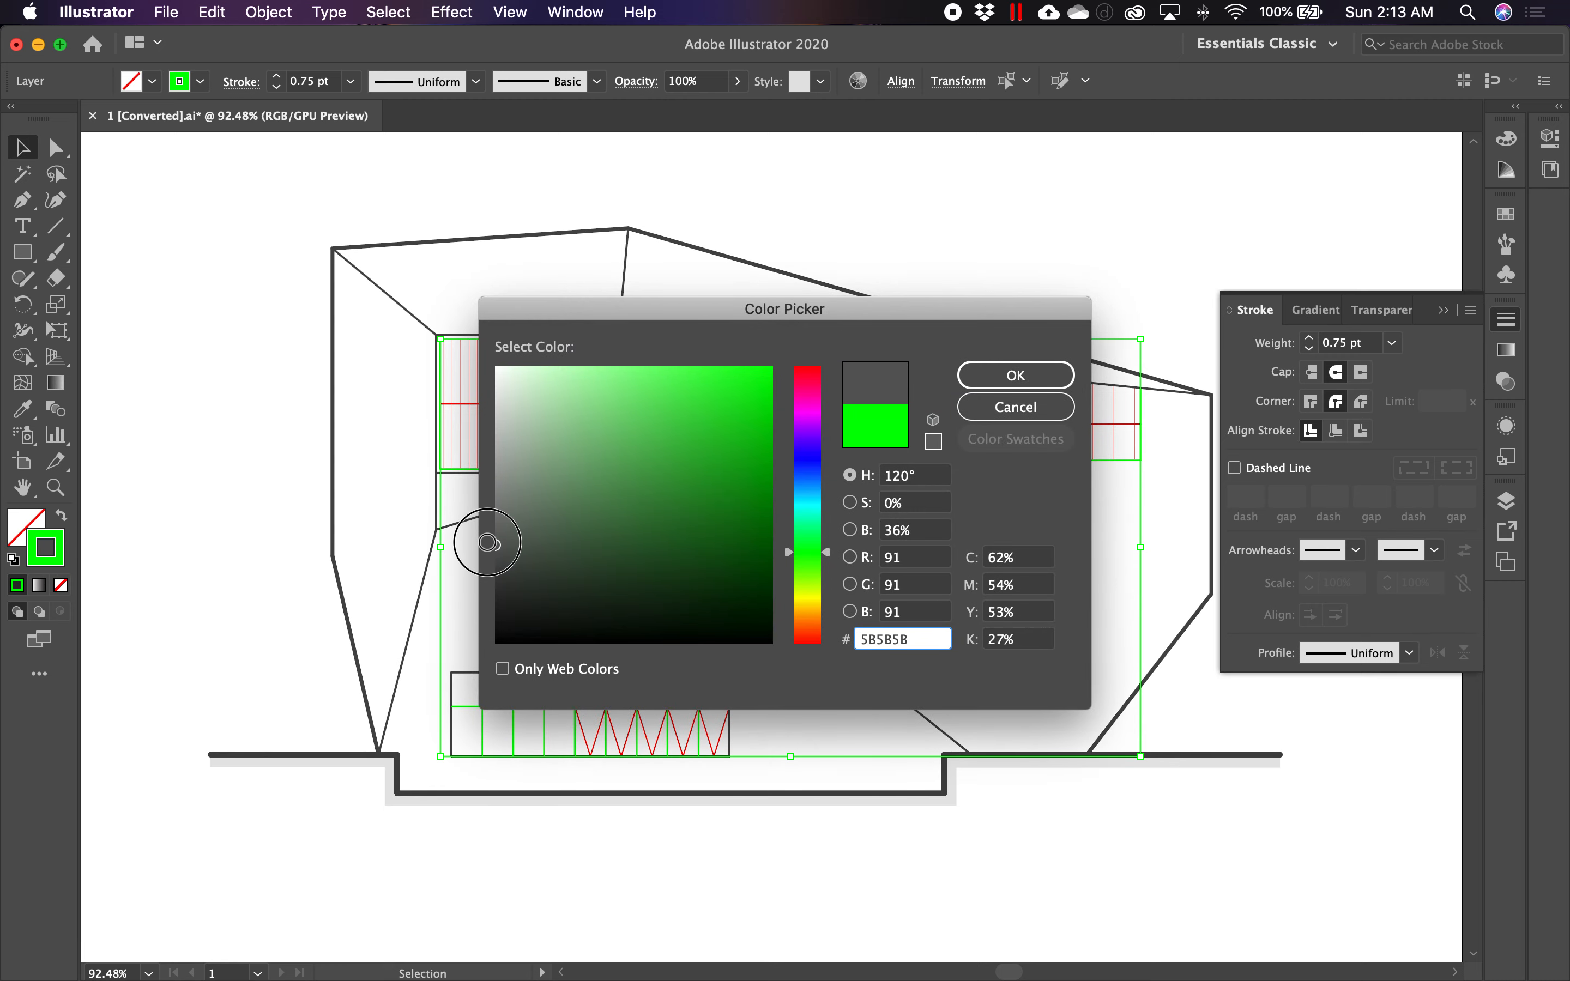
left_click(1013, 383)
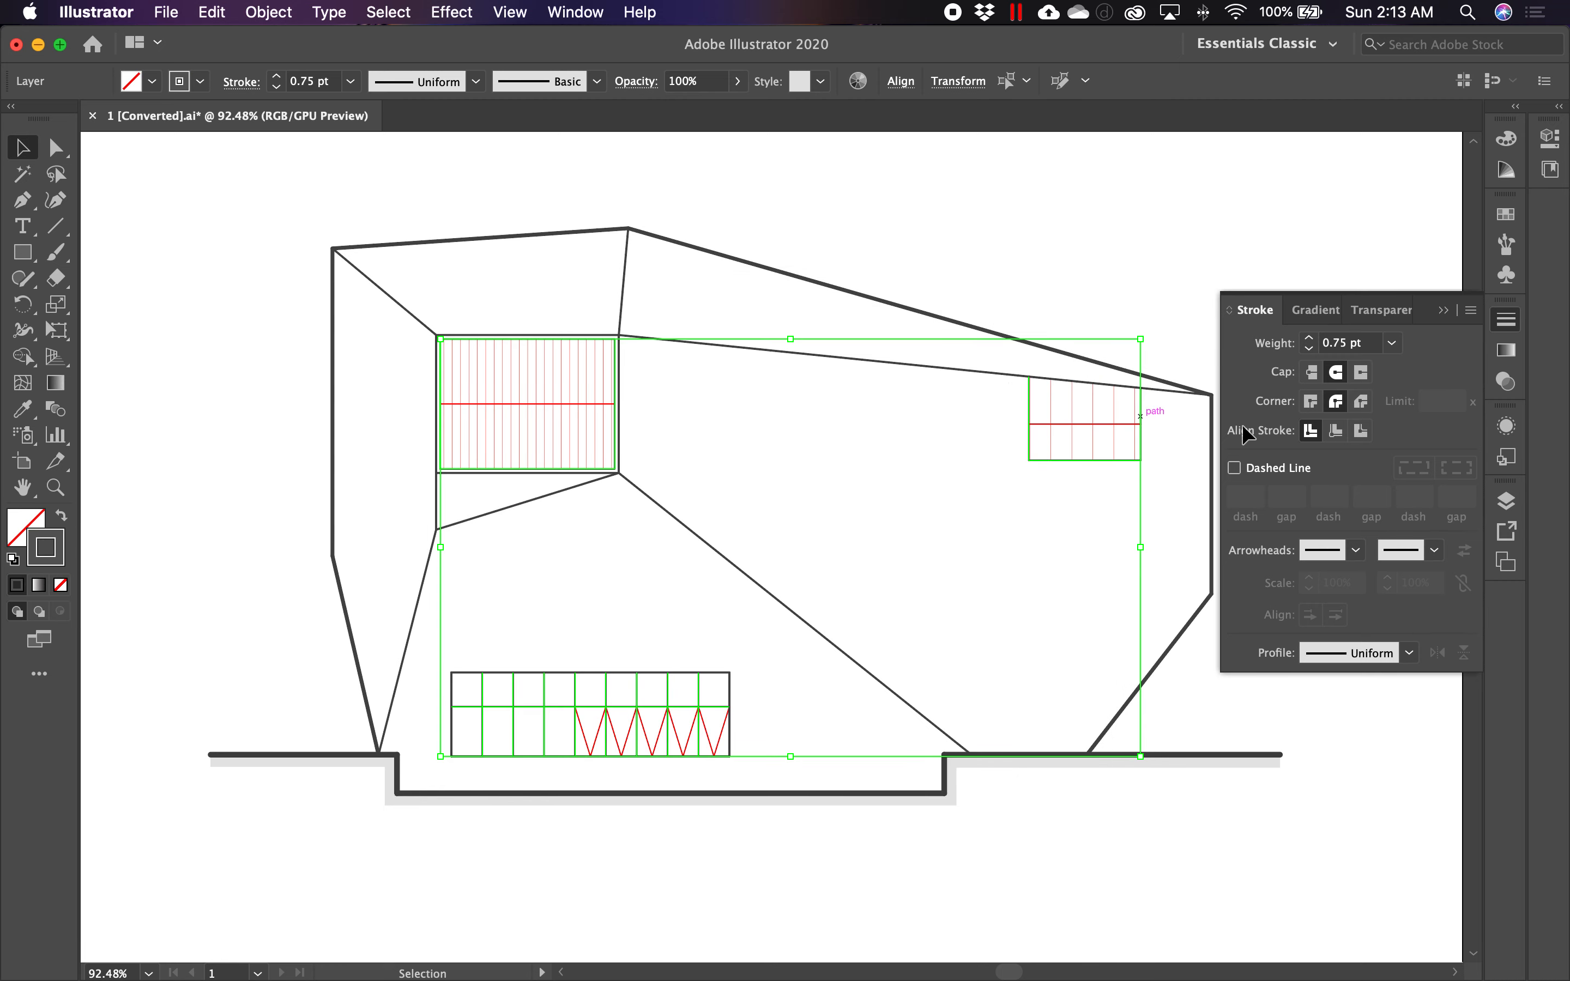
Step: Give all artwork on the 01 Extra Thin layer a 0.5 pt stroke in gray 777777
left_click(1506, 501)
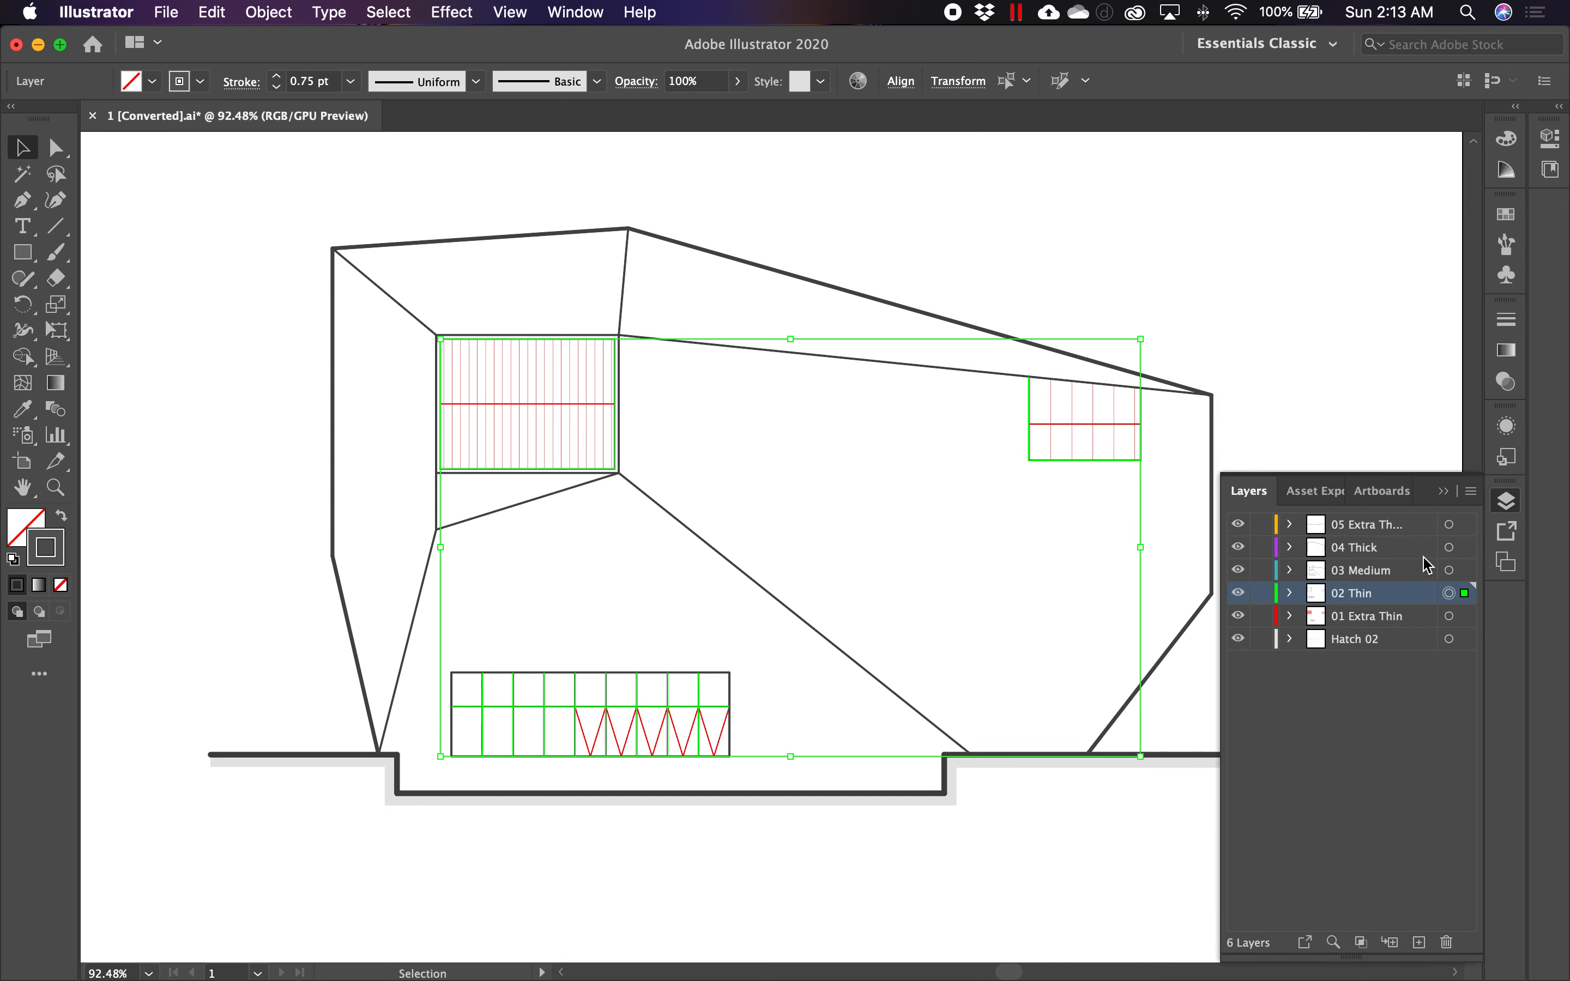
left_click(1449, 618)
left_click(1506, 327)
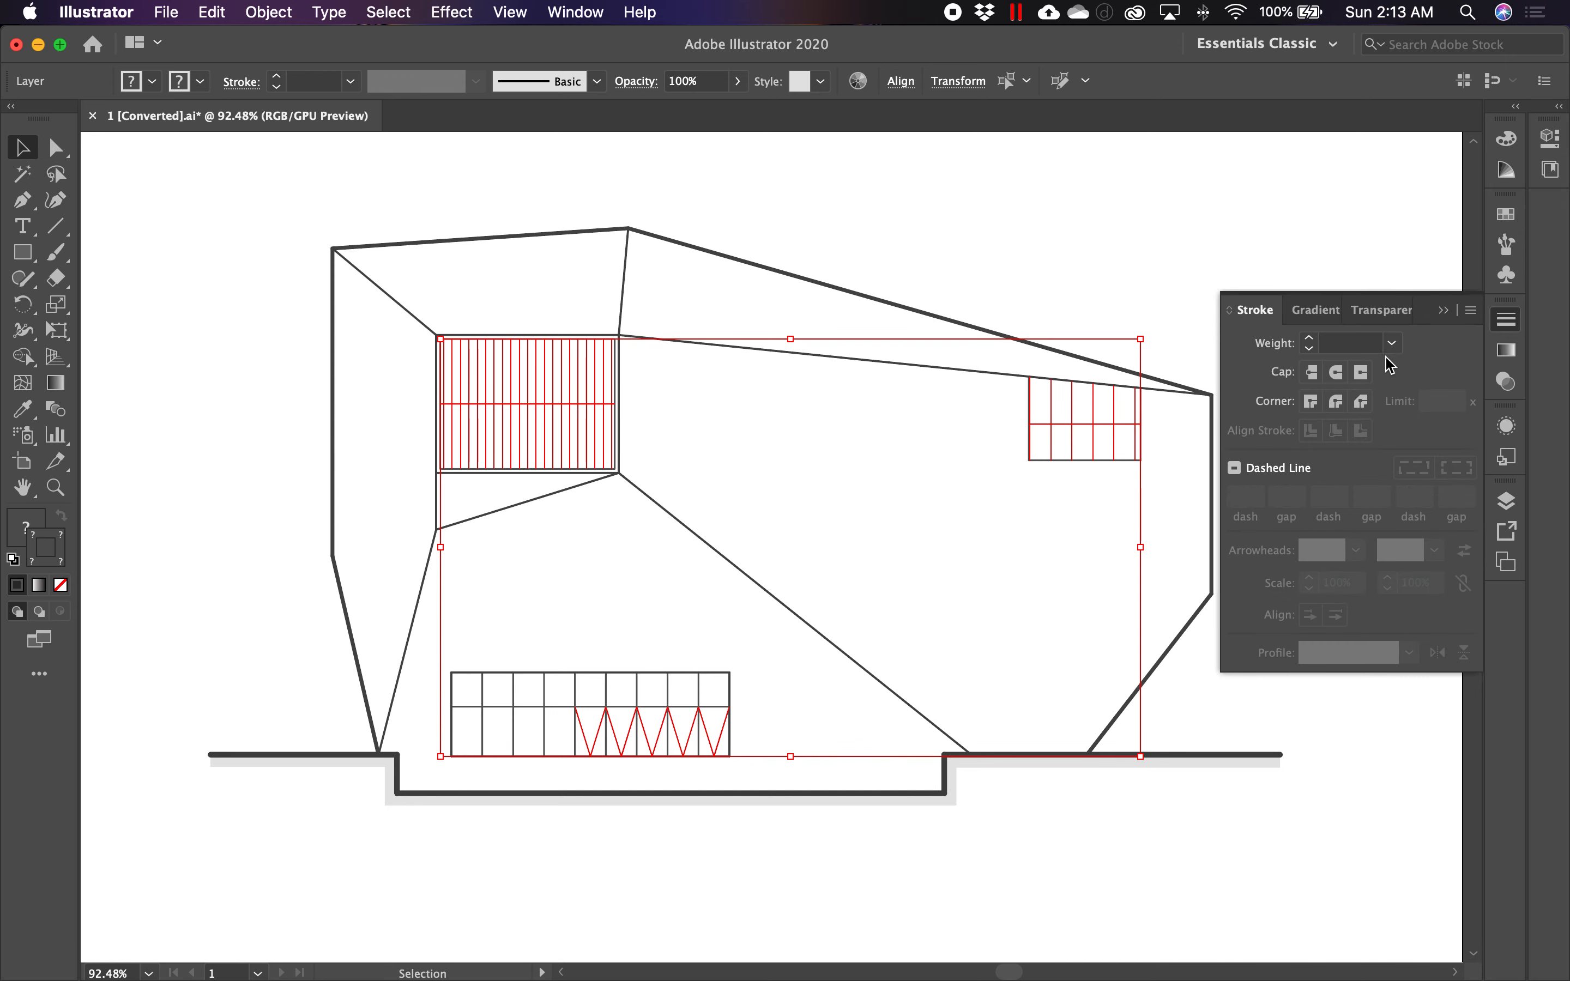
left_click(1392, 343)
left_click(1421, 392)
double_click(58, 552)
left_click_drag(516, 504, 485, 515)
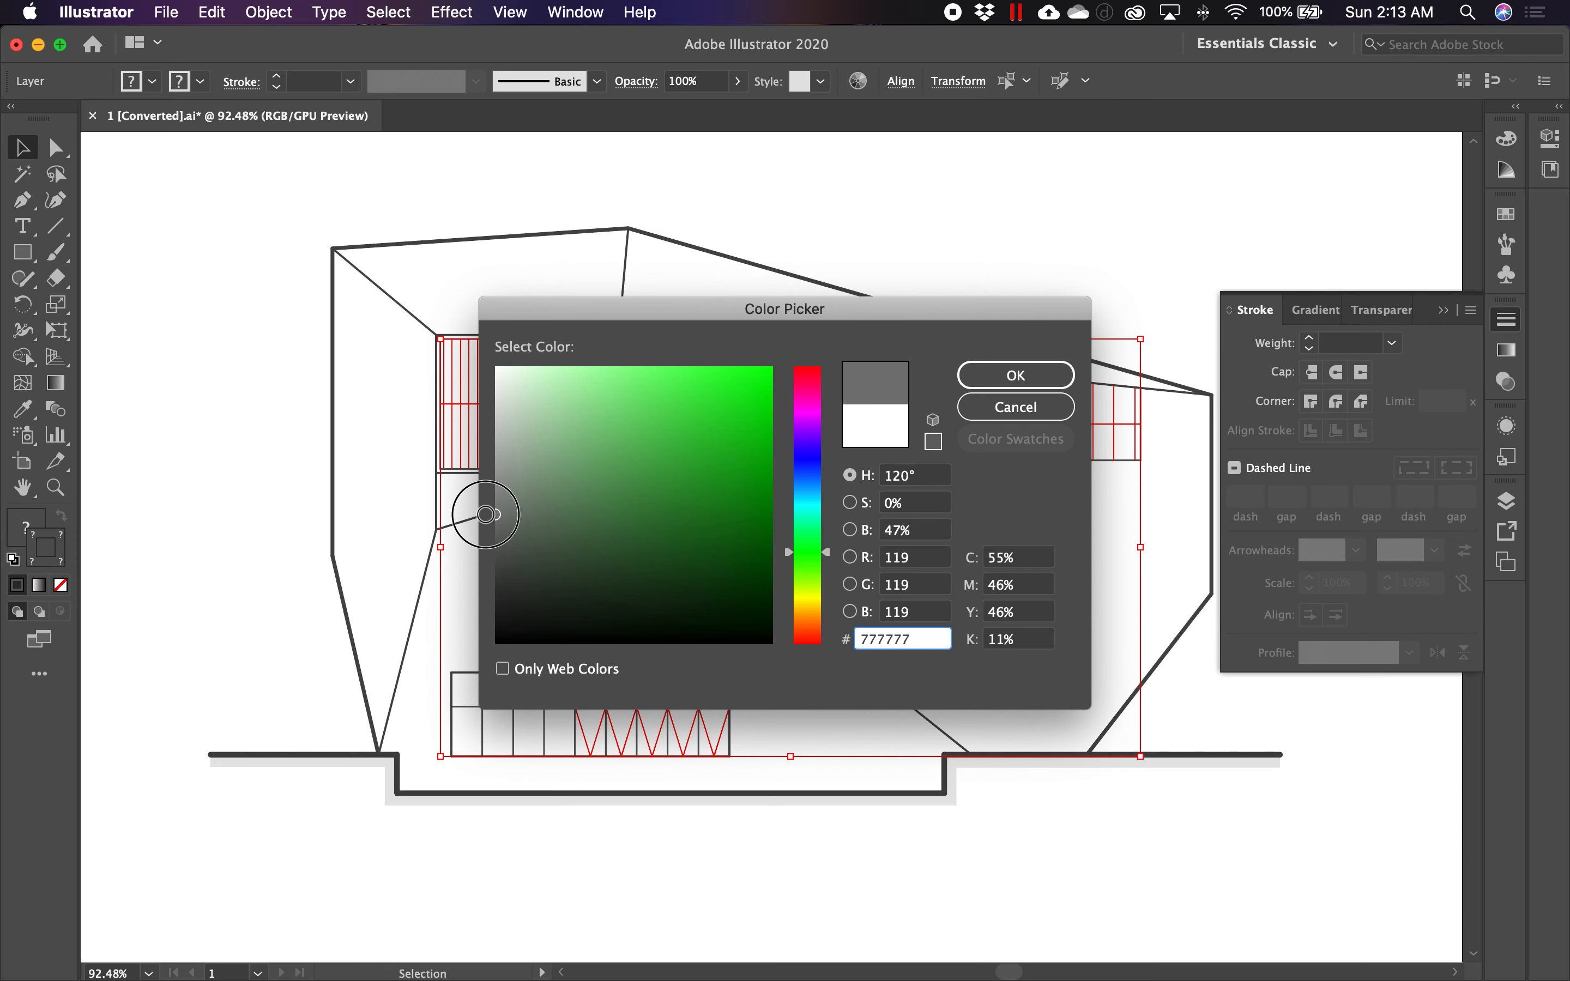
left_click(1045, 372)
left_click(1443, 311)
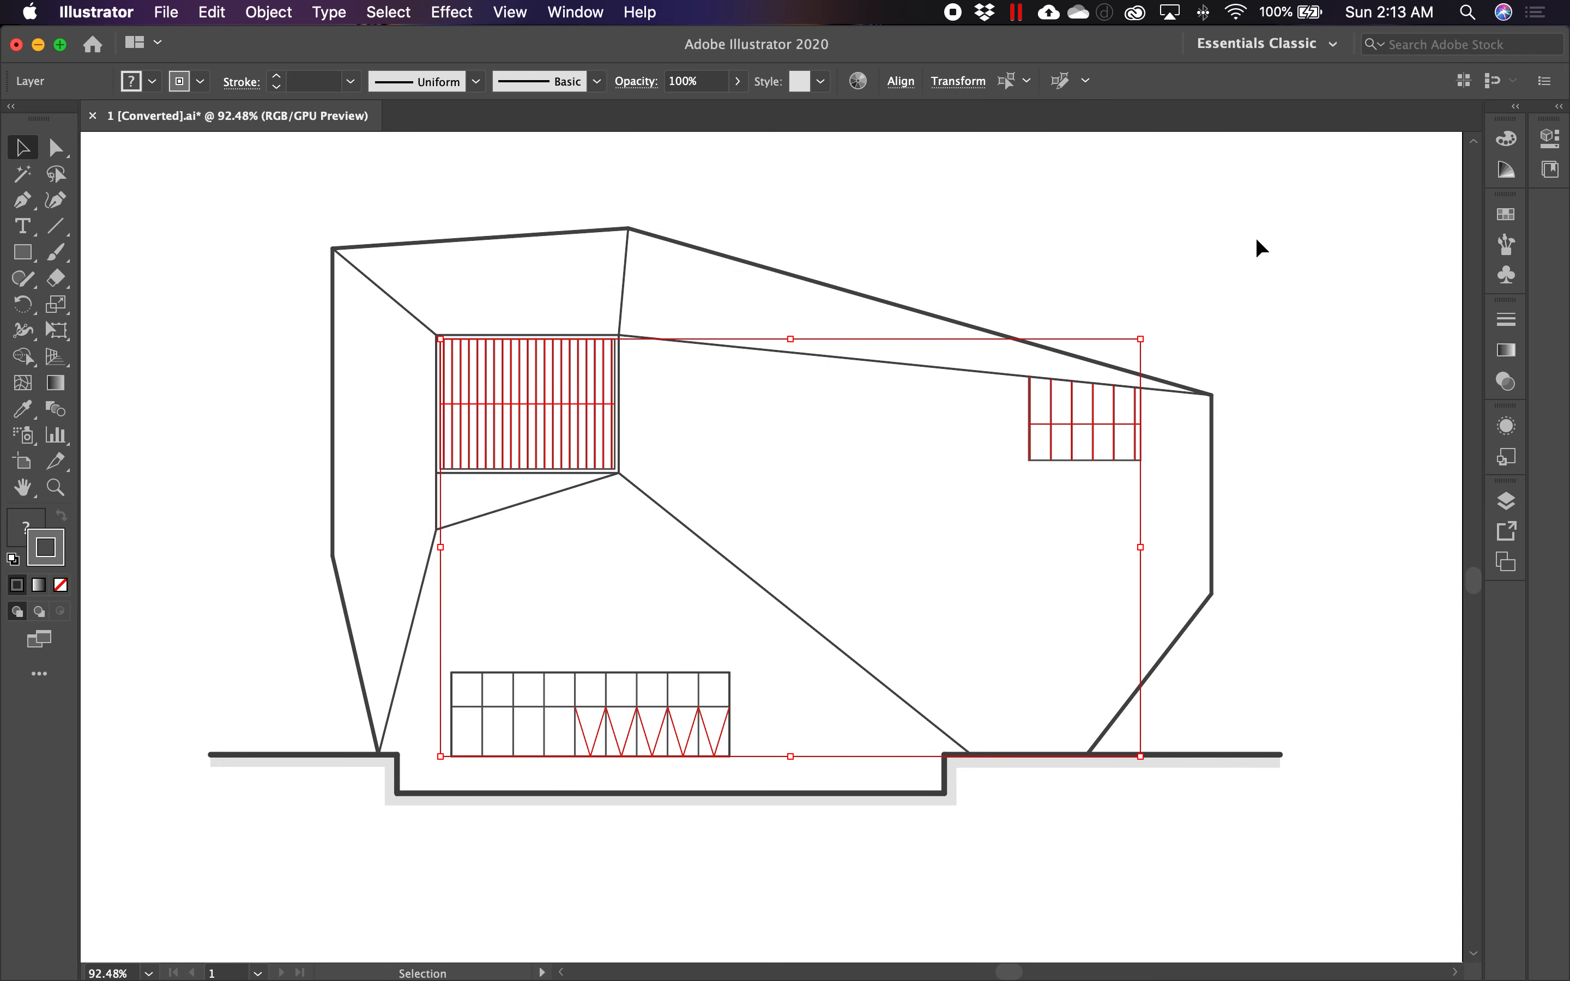
left_click(1256, 237)
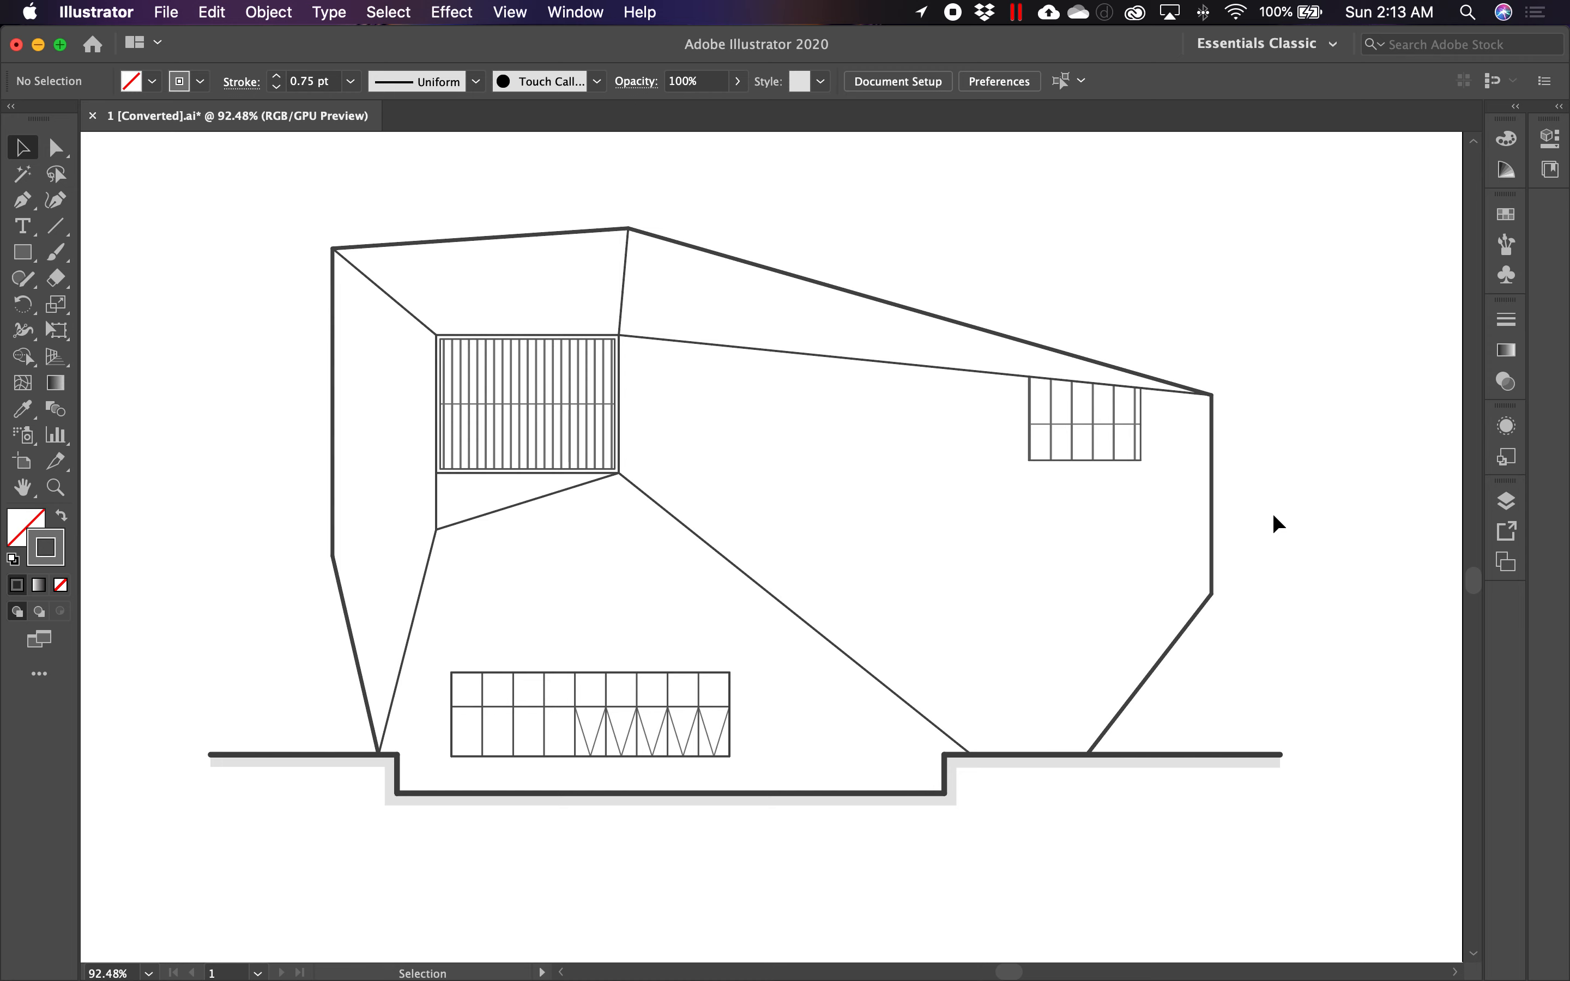
Step: Change the fill of the light hatch band beneath the ground line to gray AAAAAA
left_click_drag(1042, 825, 1003, 785)
left_click_drag(887, 725, 859, 624)
left_click(853, 615)
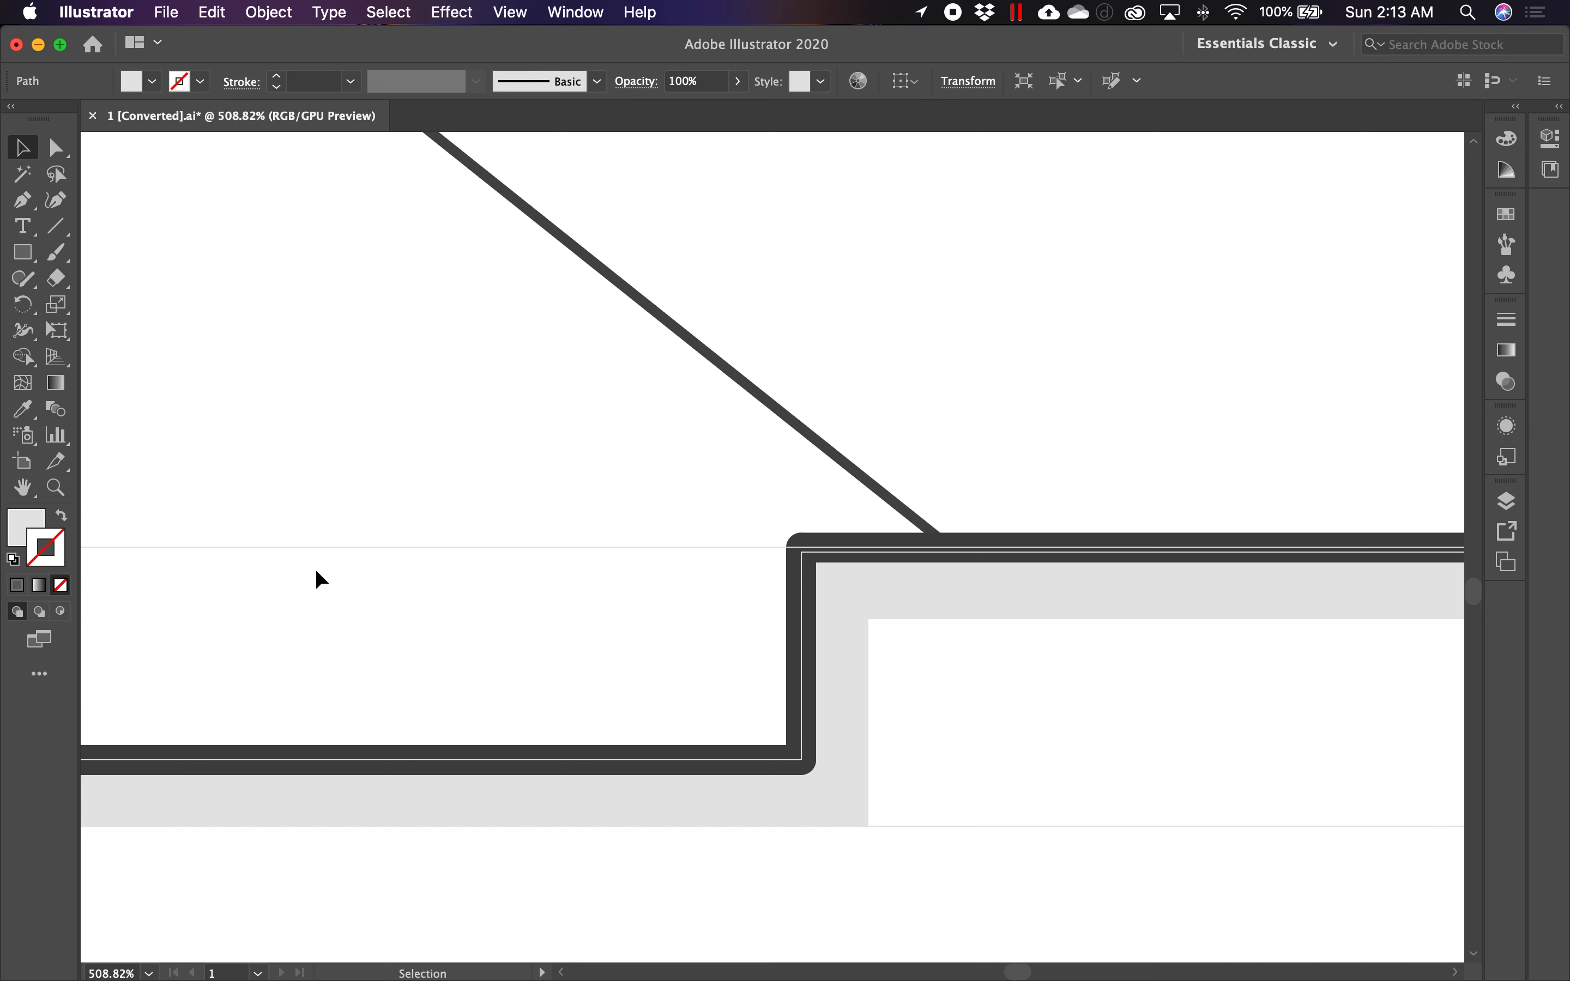
double_click(23, 534)
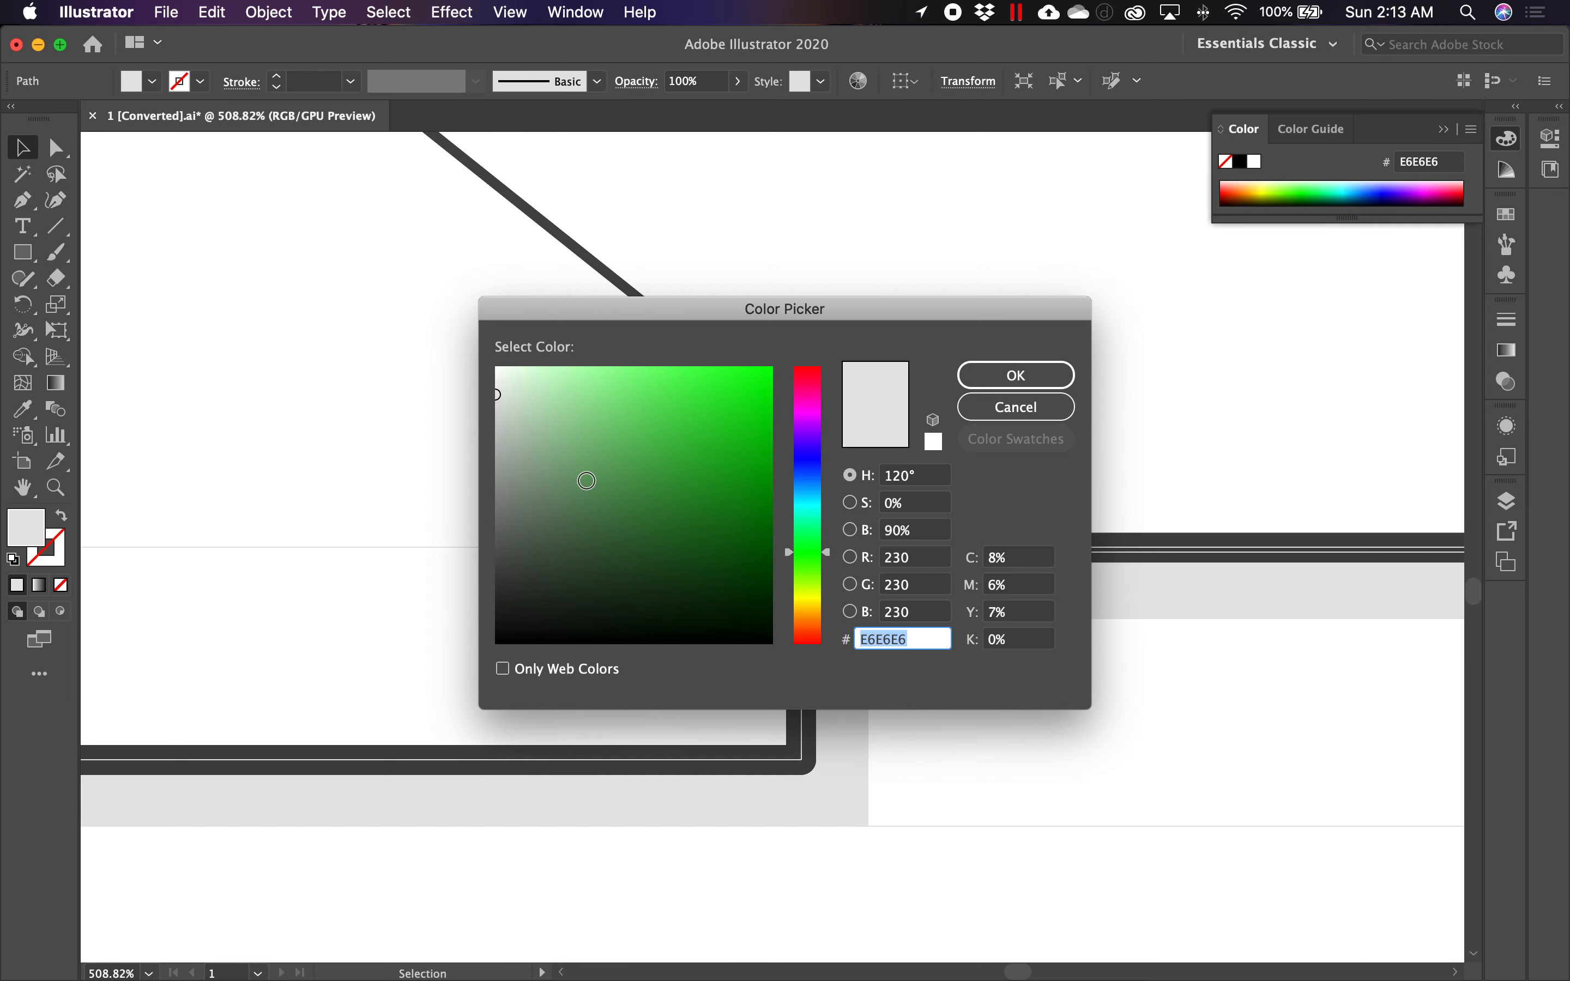
mouse_move(497, 394)
left_mouse_down()
mouse_move(497, 439)
mouse_move(477, 458)
left_mouse_up()
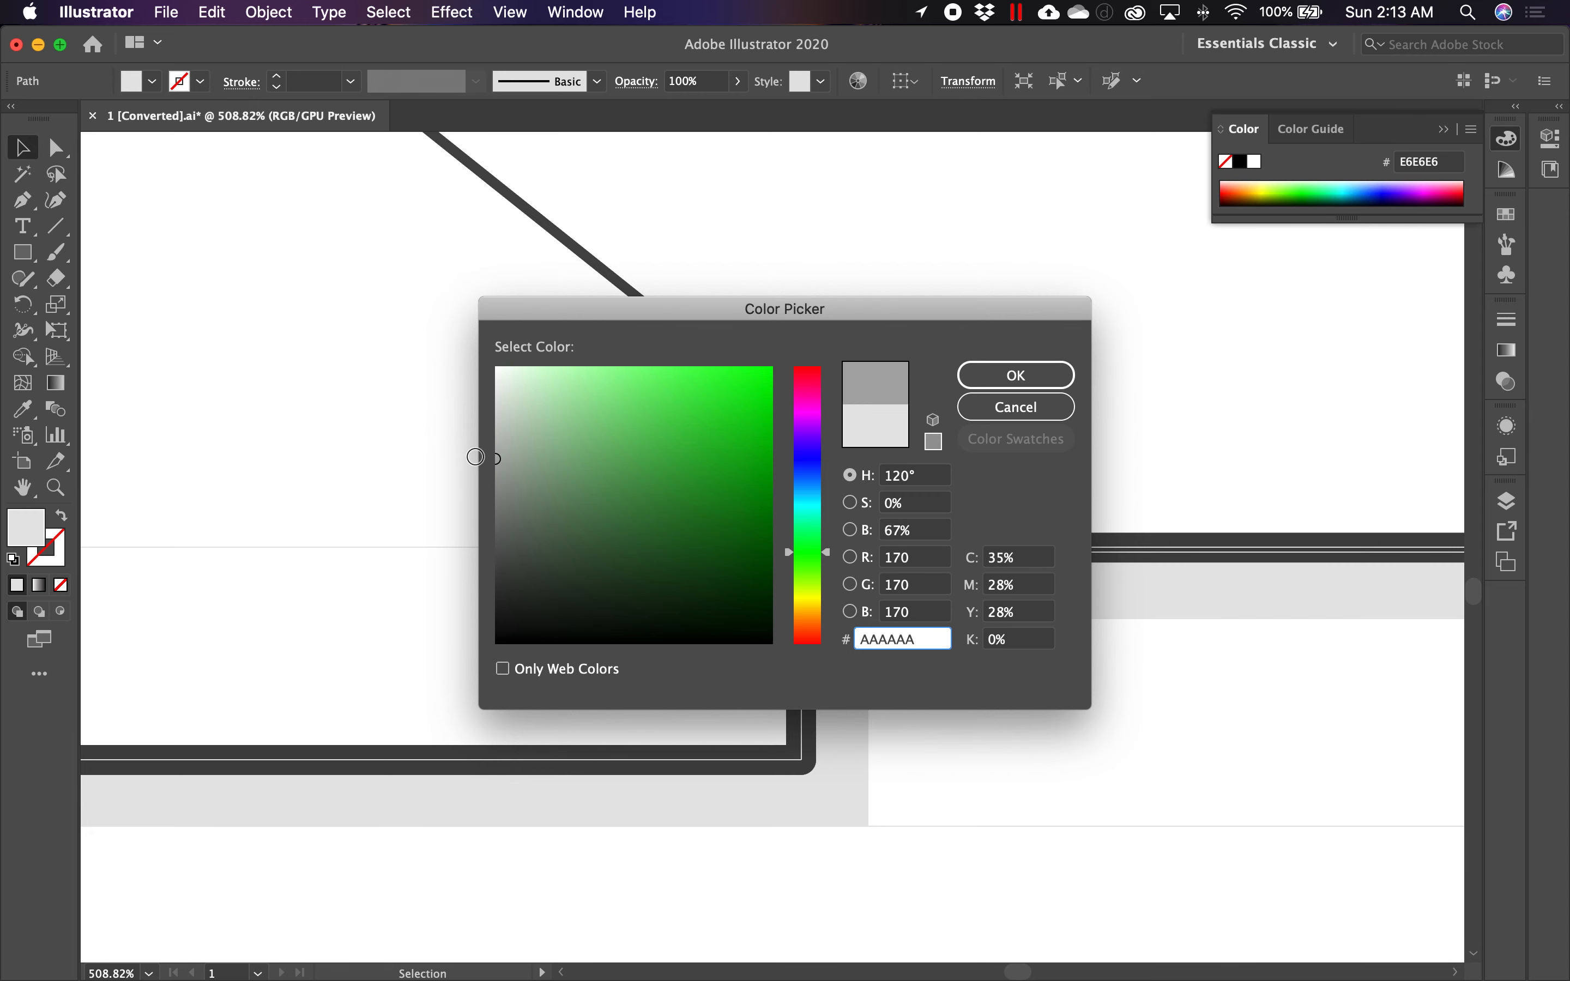
left_click(1006, 377)
left_click(1016, 414)
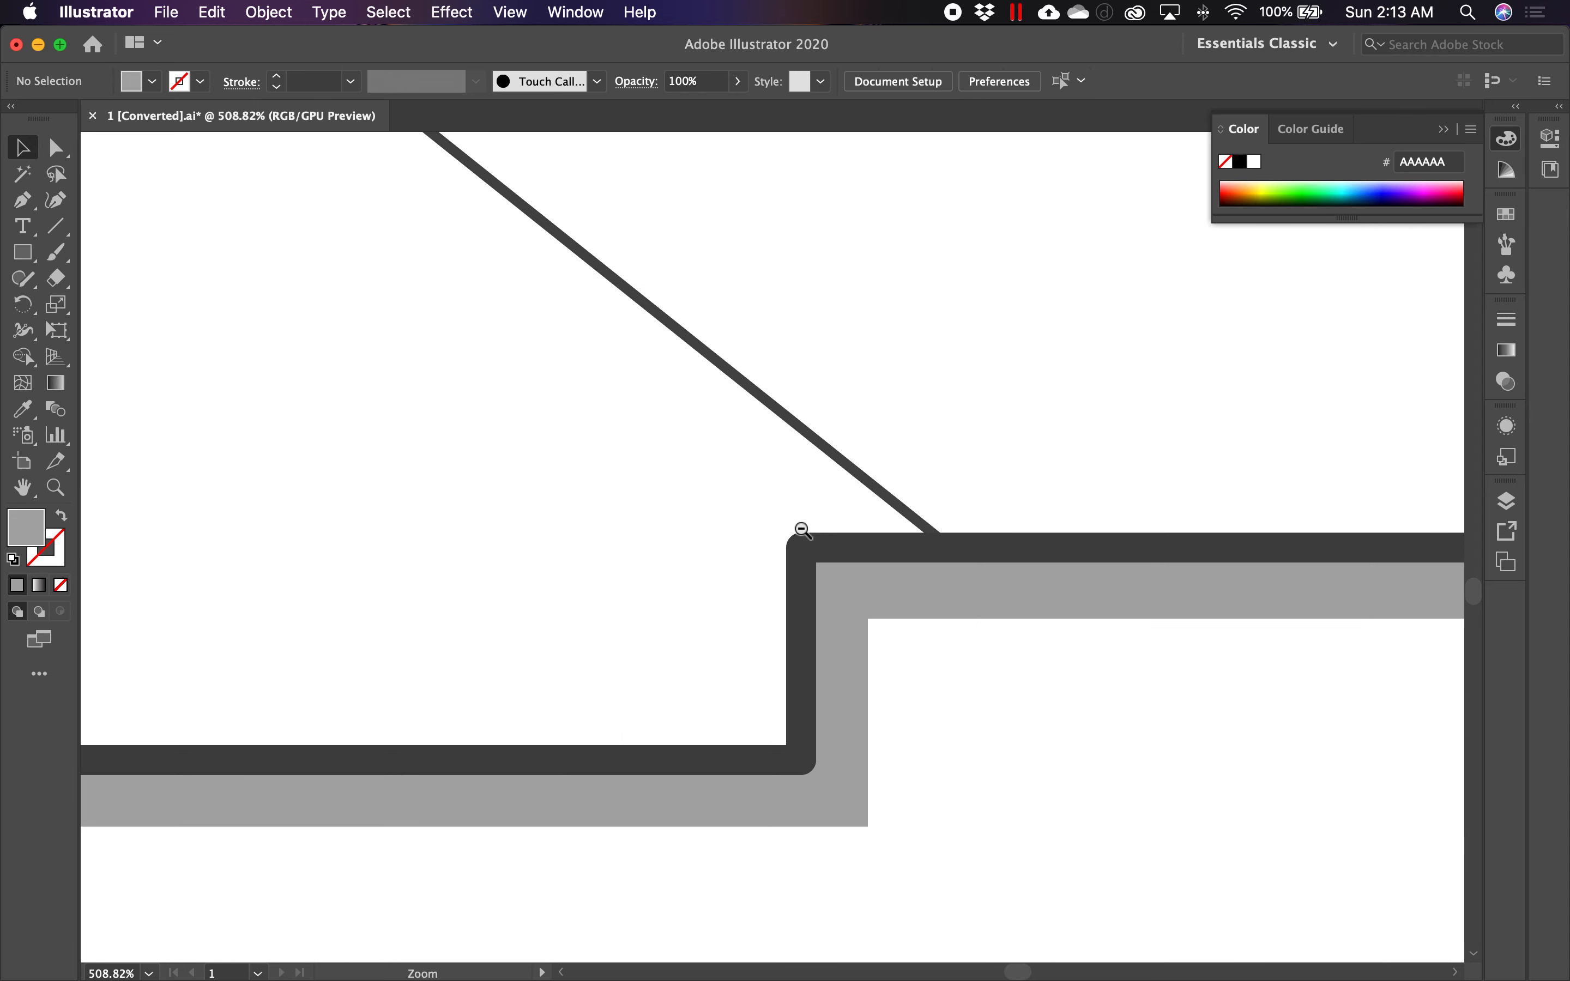
Step: Review the whole elevation with its graded line weights and the recolored ground band
key("z")
left_click(750, 517, "alt")
left_click(749, 517, "alt+super")
left_click(749, 518, "alt+super")
left_click(749, 518, "alt+super")
left_click(750, 518, "alt+super")
left_click(749, 517, "alt+super")
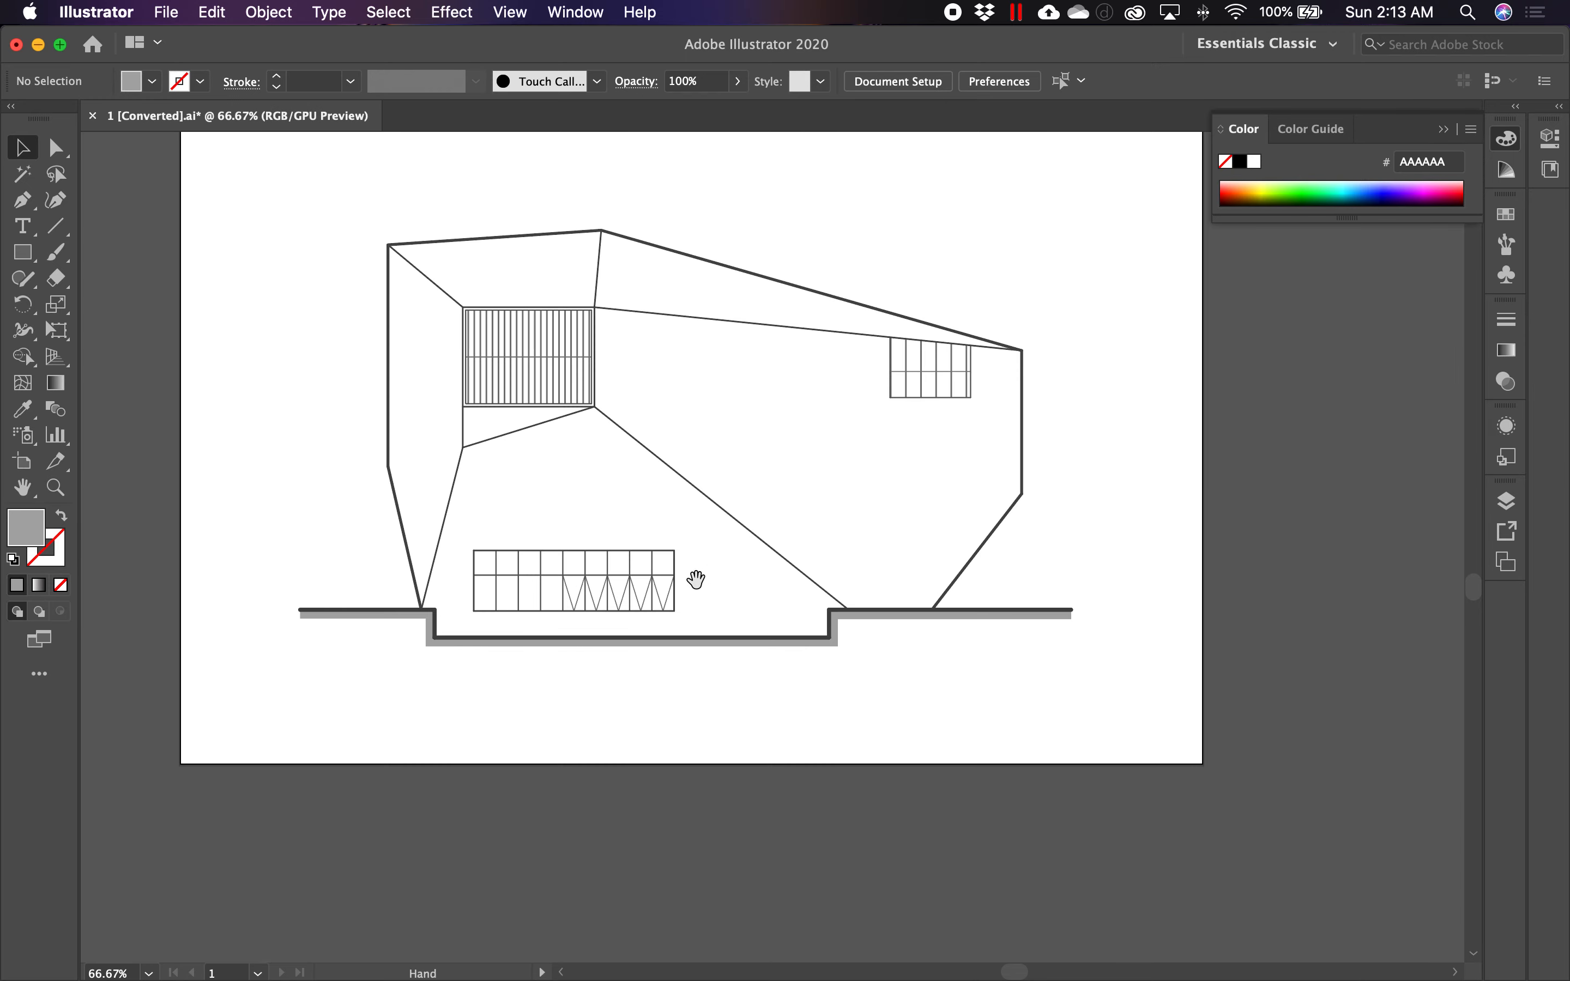
left_click_drag(695, 580, 808, 562)
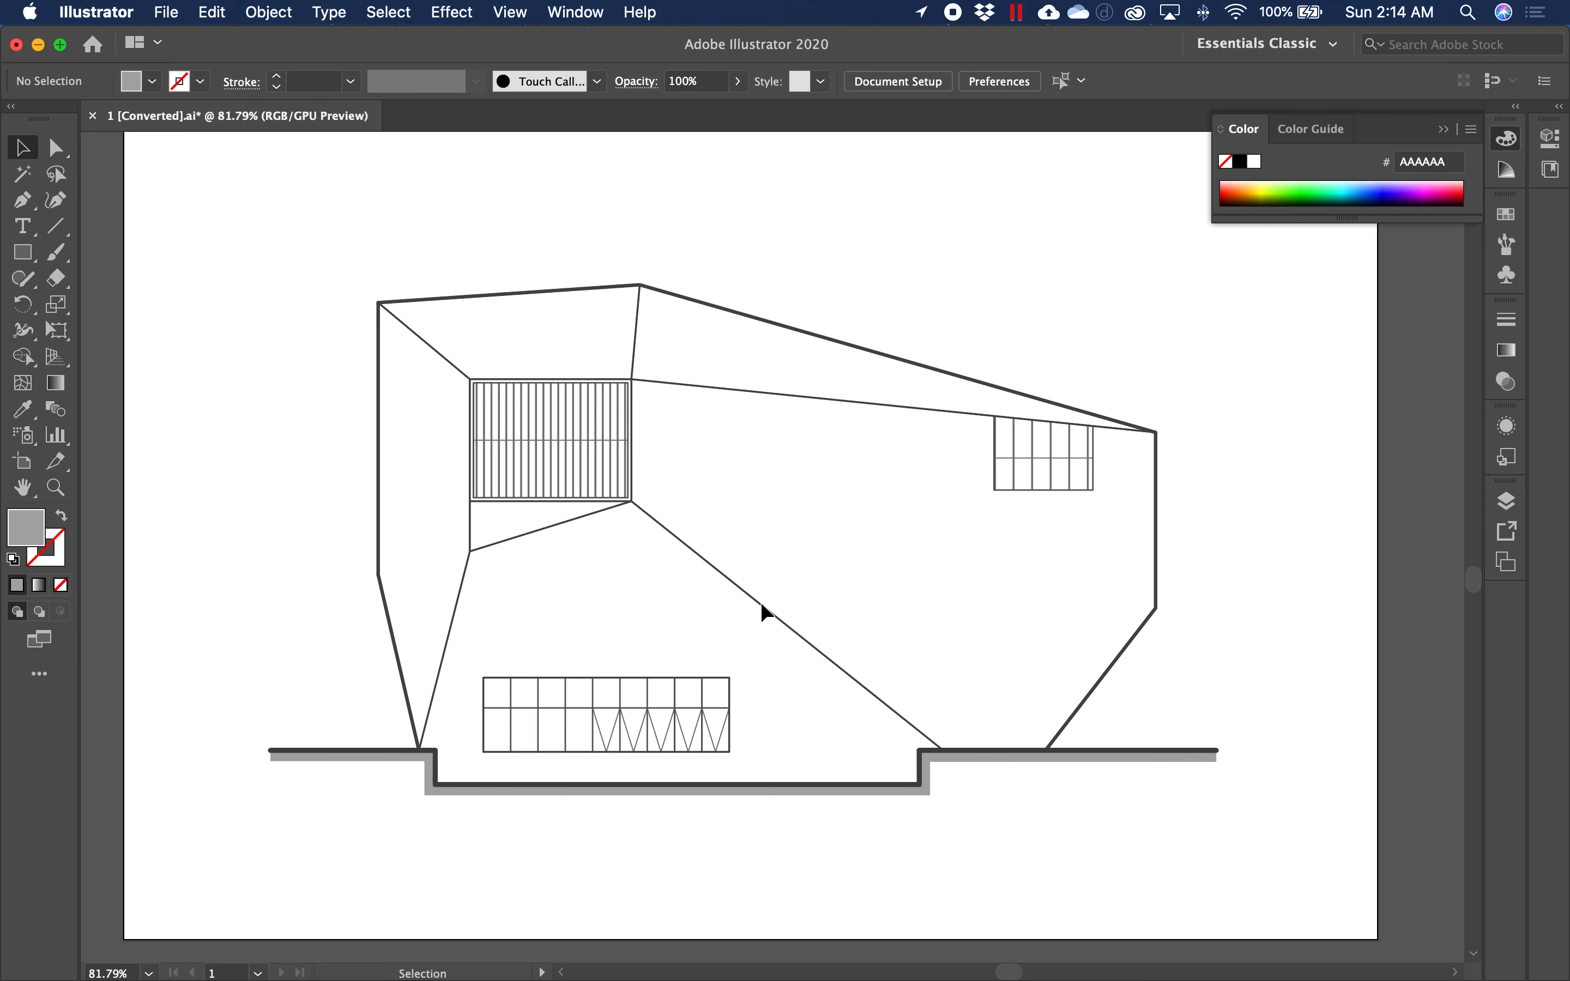
Step: Select the five V-shaped lines in the lower window and open their stroke settings
left_click_drag(800, 750, 719, 731)
left_click_drag(624, 747, 762, 750)
left_click_drag(747, 610, 627, 631)
left_click_drag(526, 666, 727, 719)
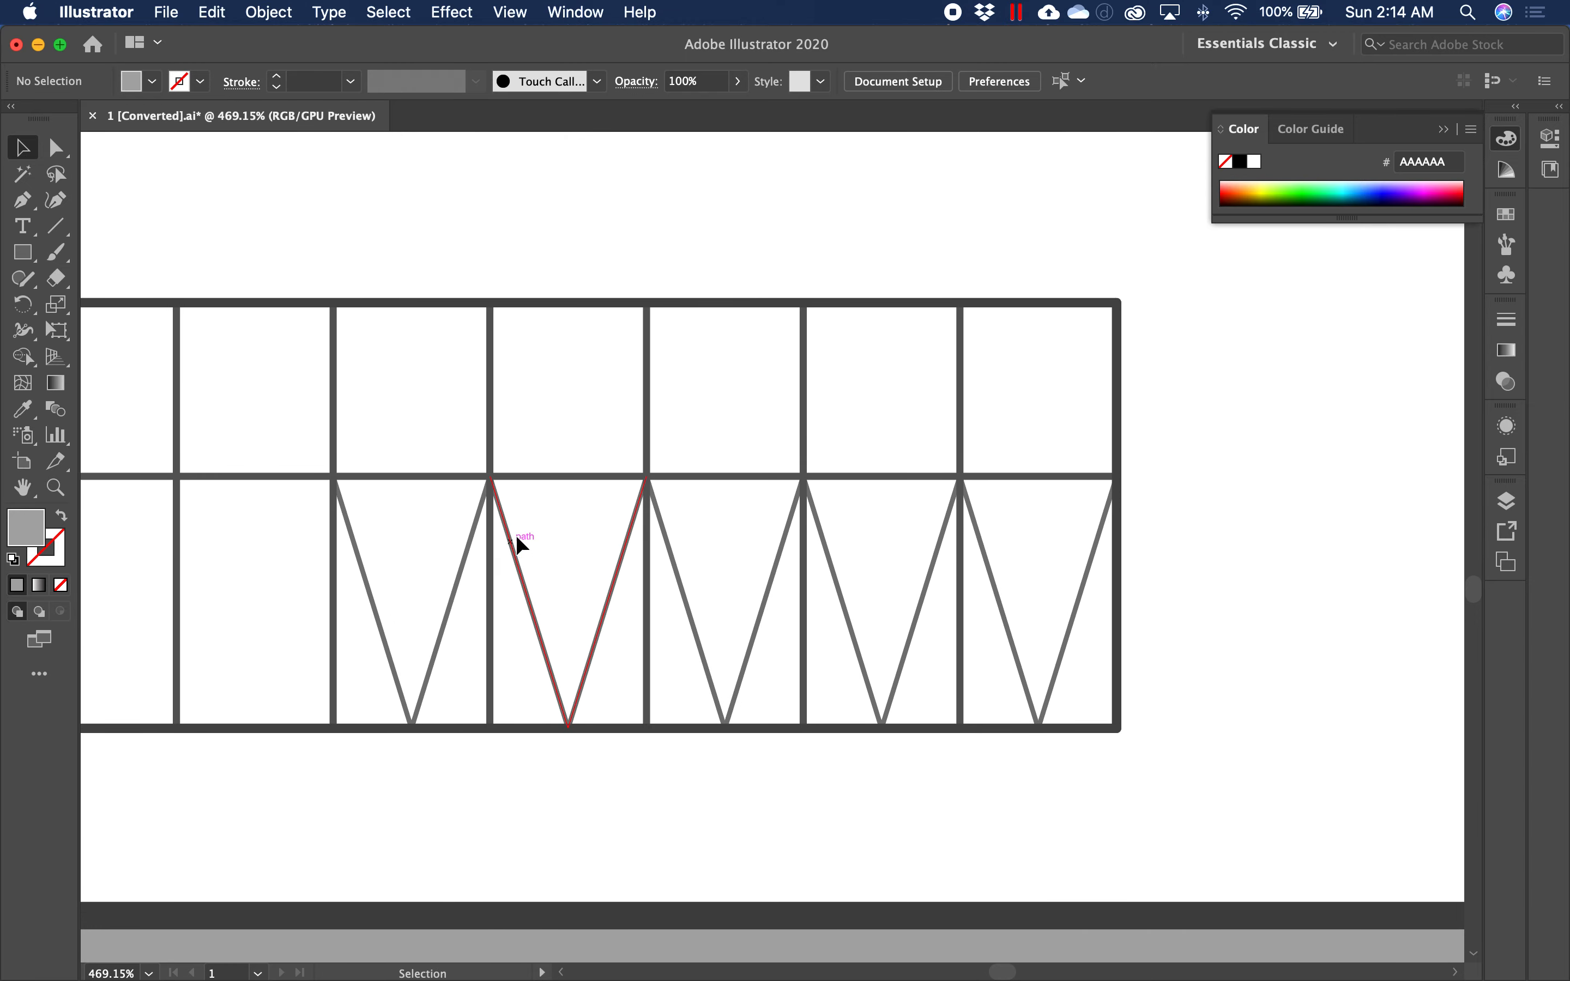
left_click(441, 631)
left_click(699, 634, "shift")
left_click(854, 643, "shift")
left_click(1062, 652, "shift")
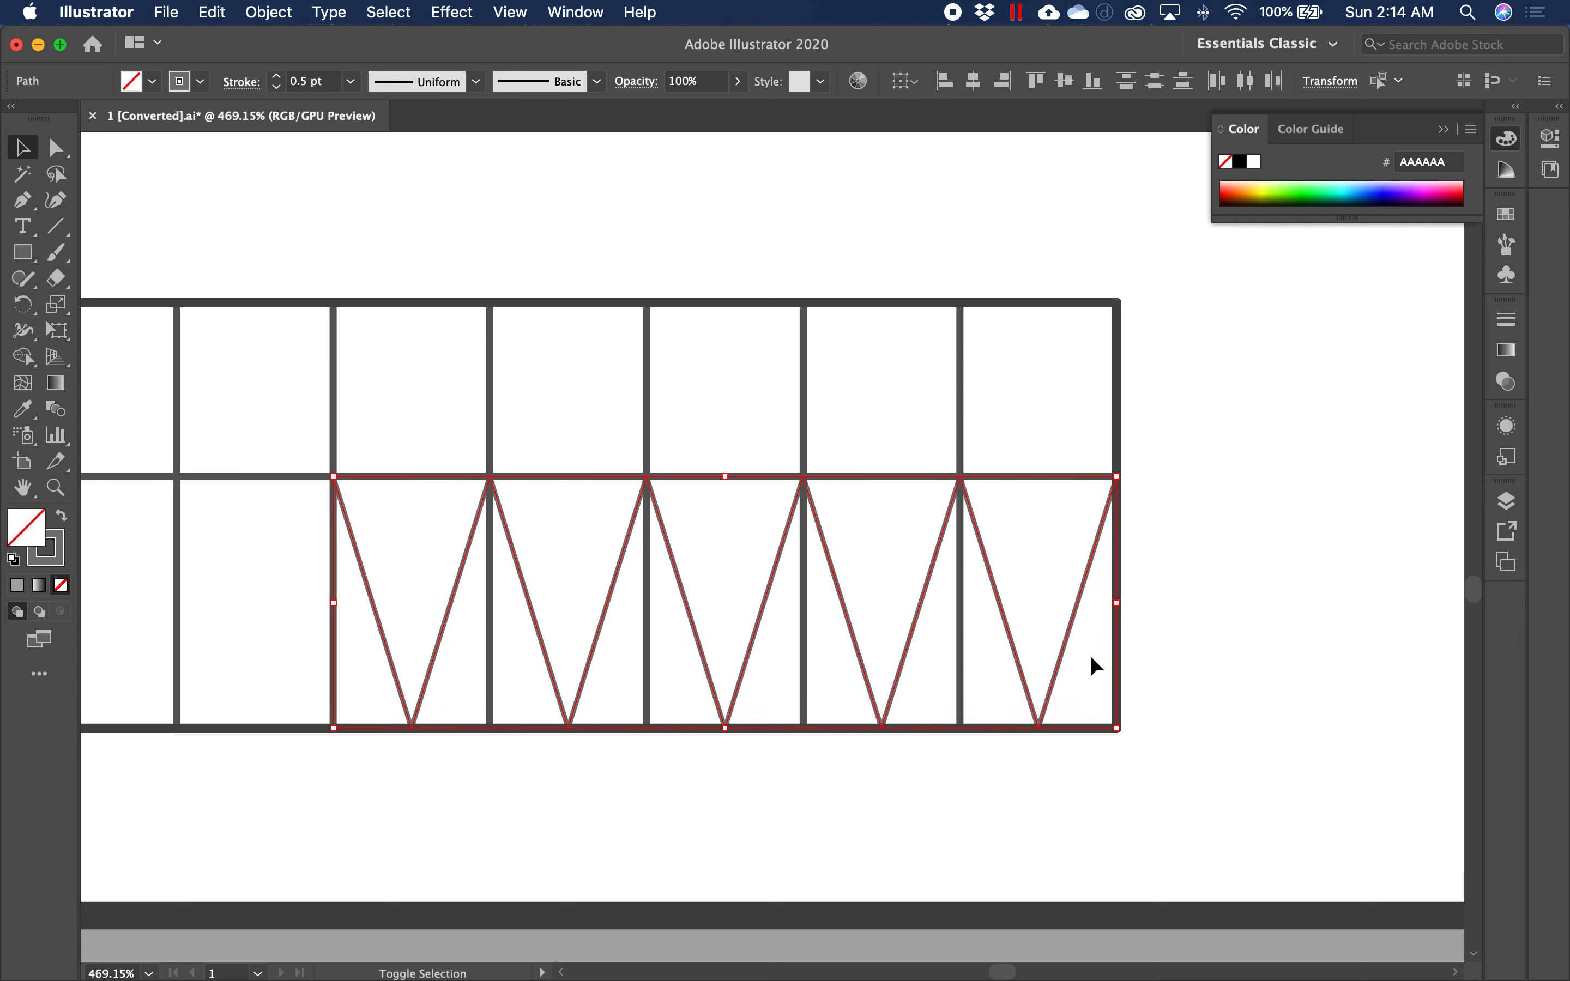
left_click(1508, 320)
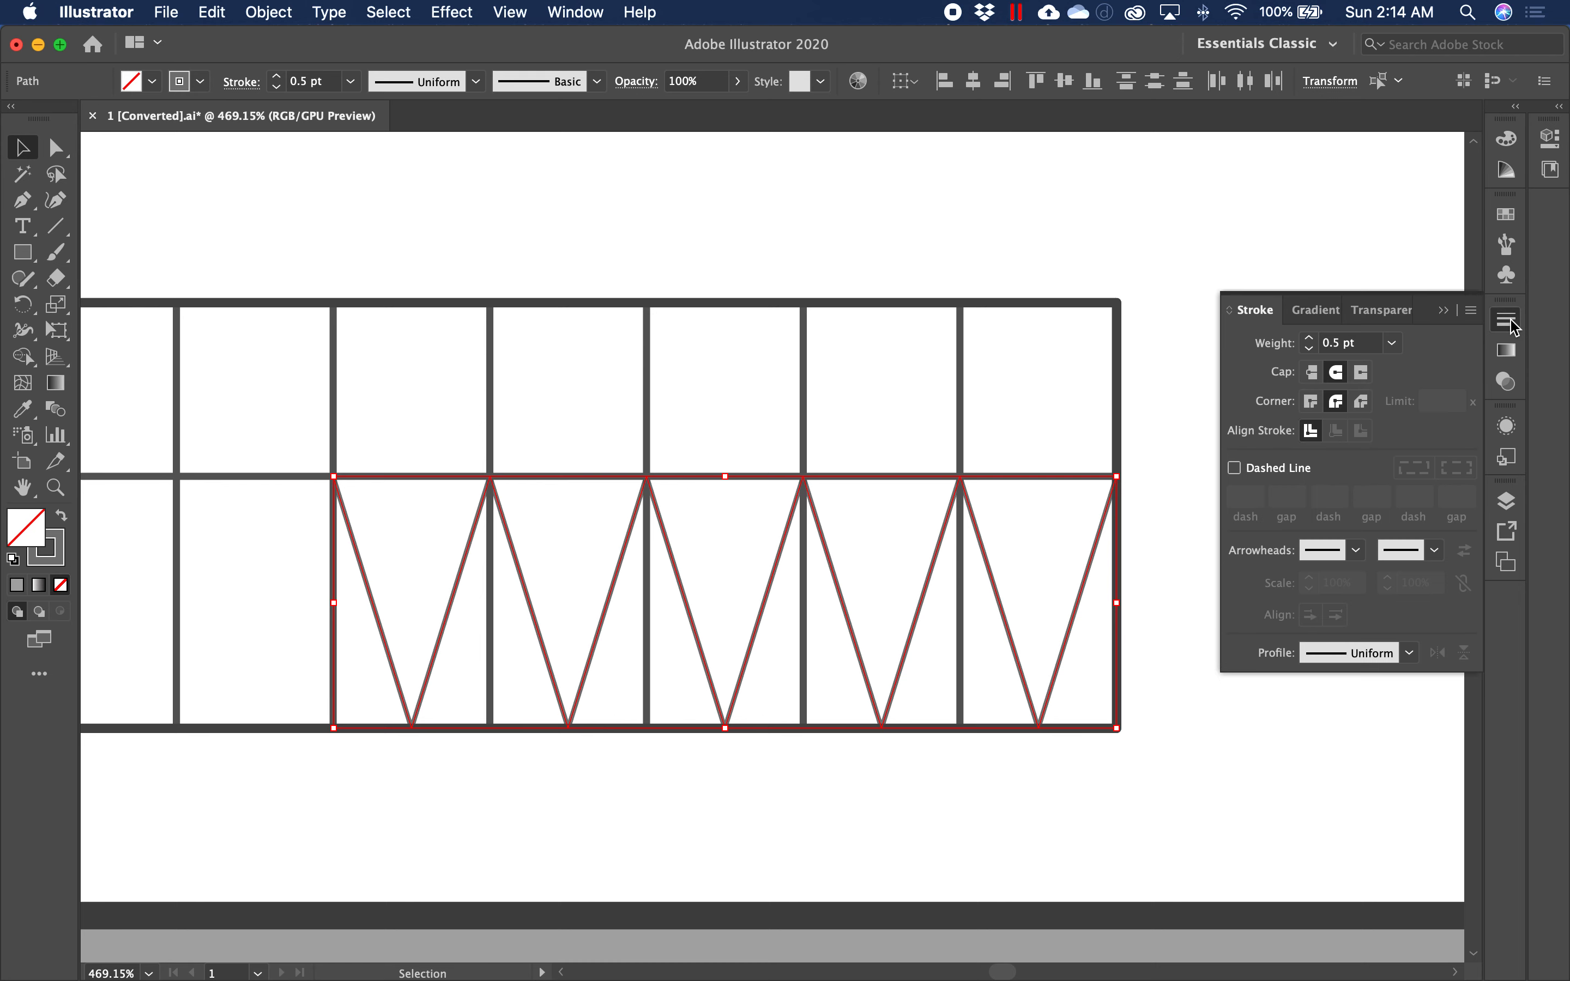
Step: Show the full stroke options and turn the selected V-shaped lines into dashed lines
left_click(1471, 311)
left_click(1474, 317)
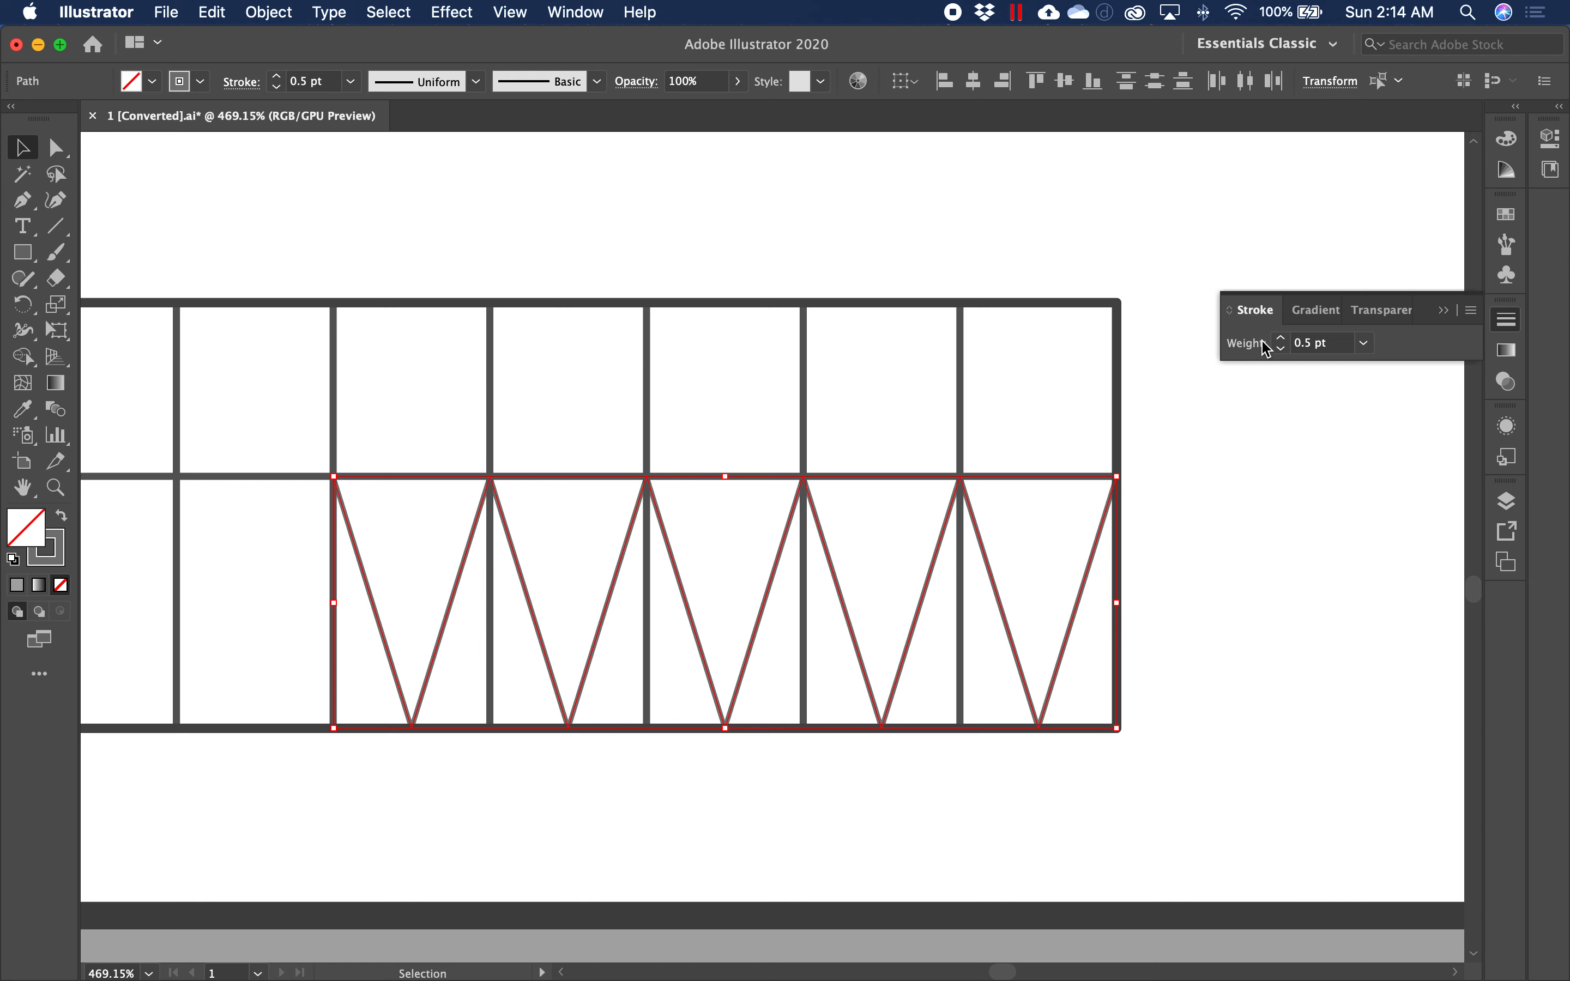
left_click(1471, 316)
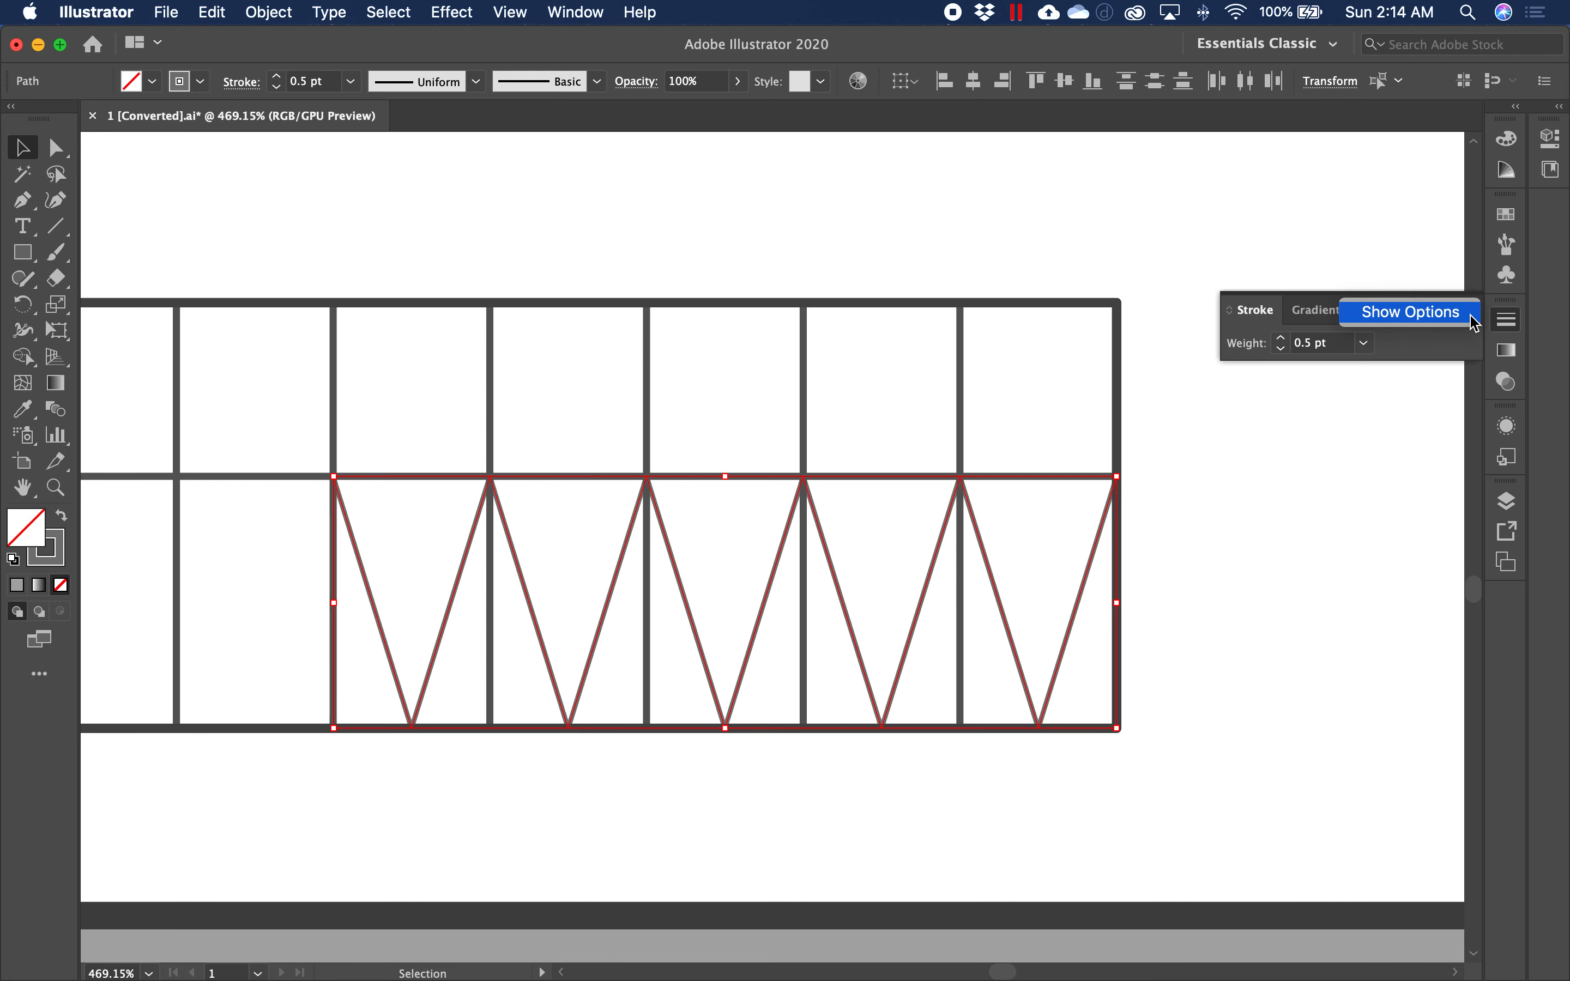
left_click(1423, 355)
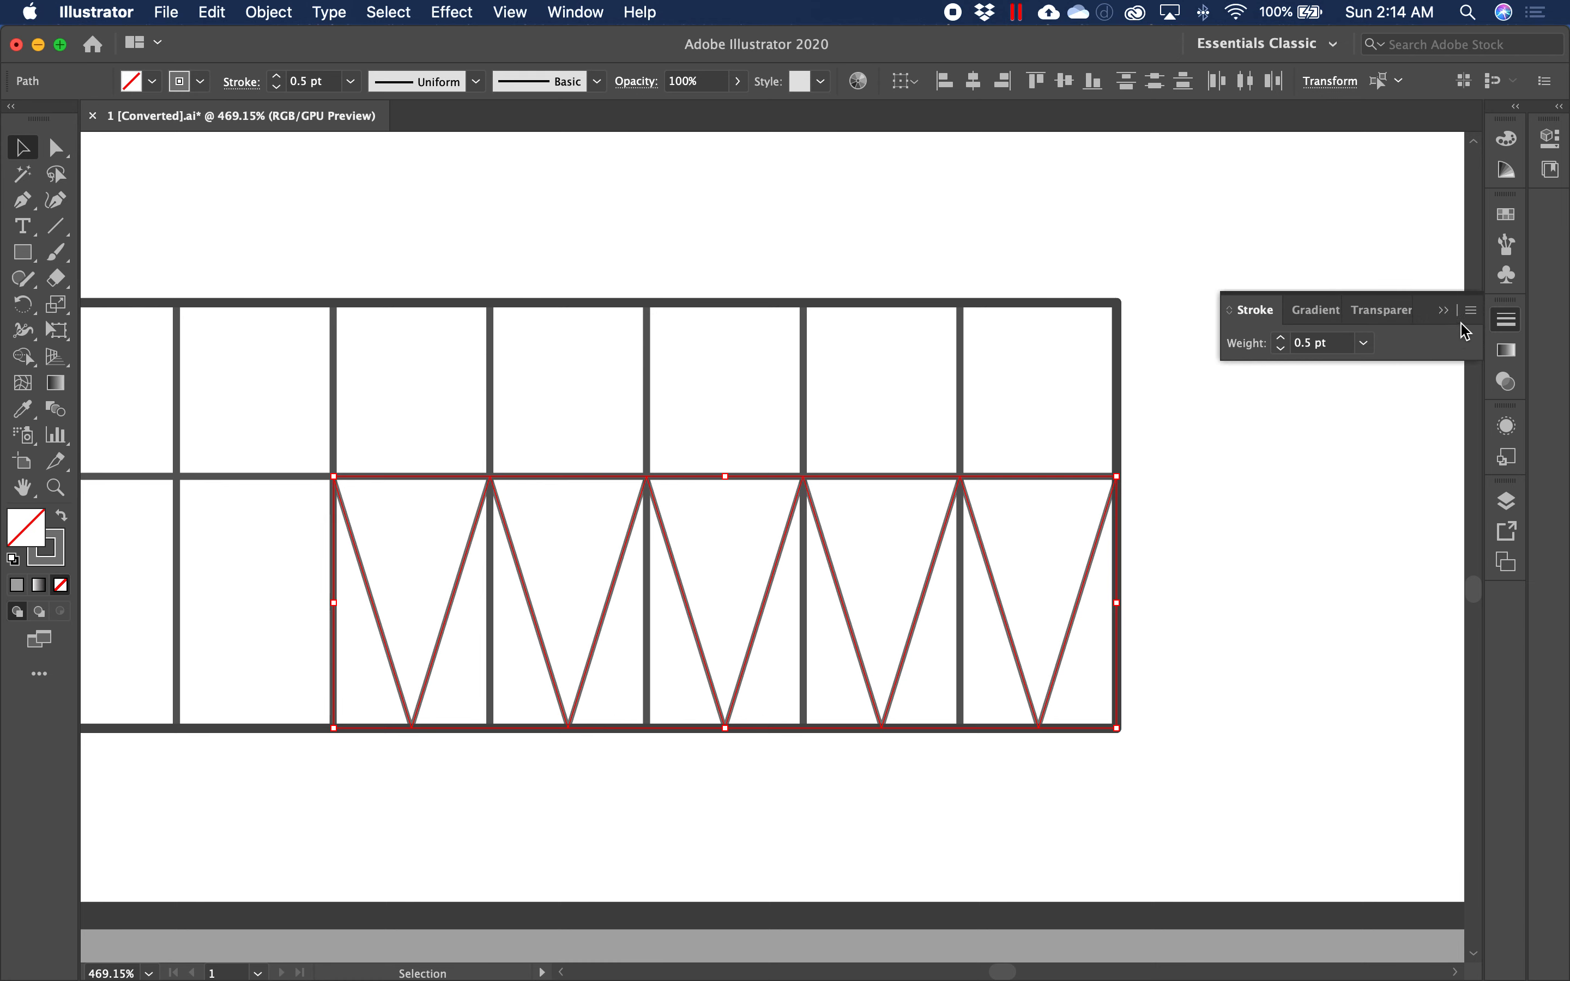
left_click(1472, 313)
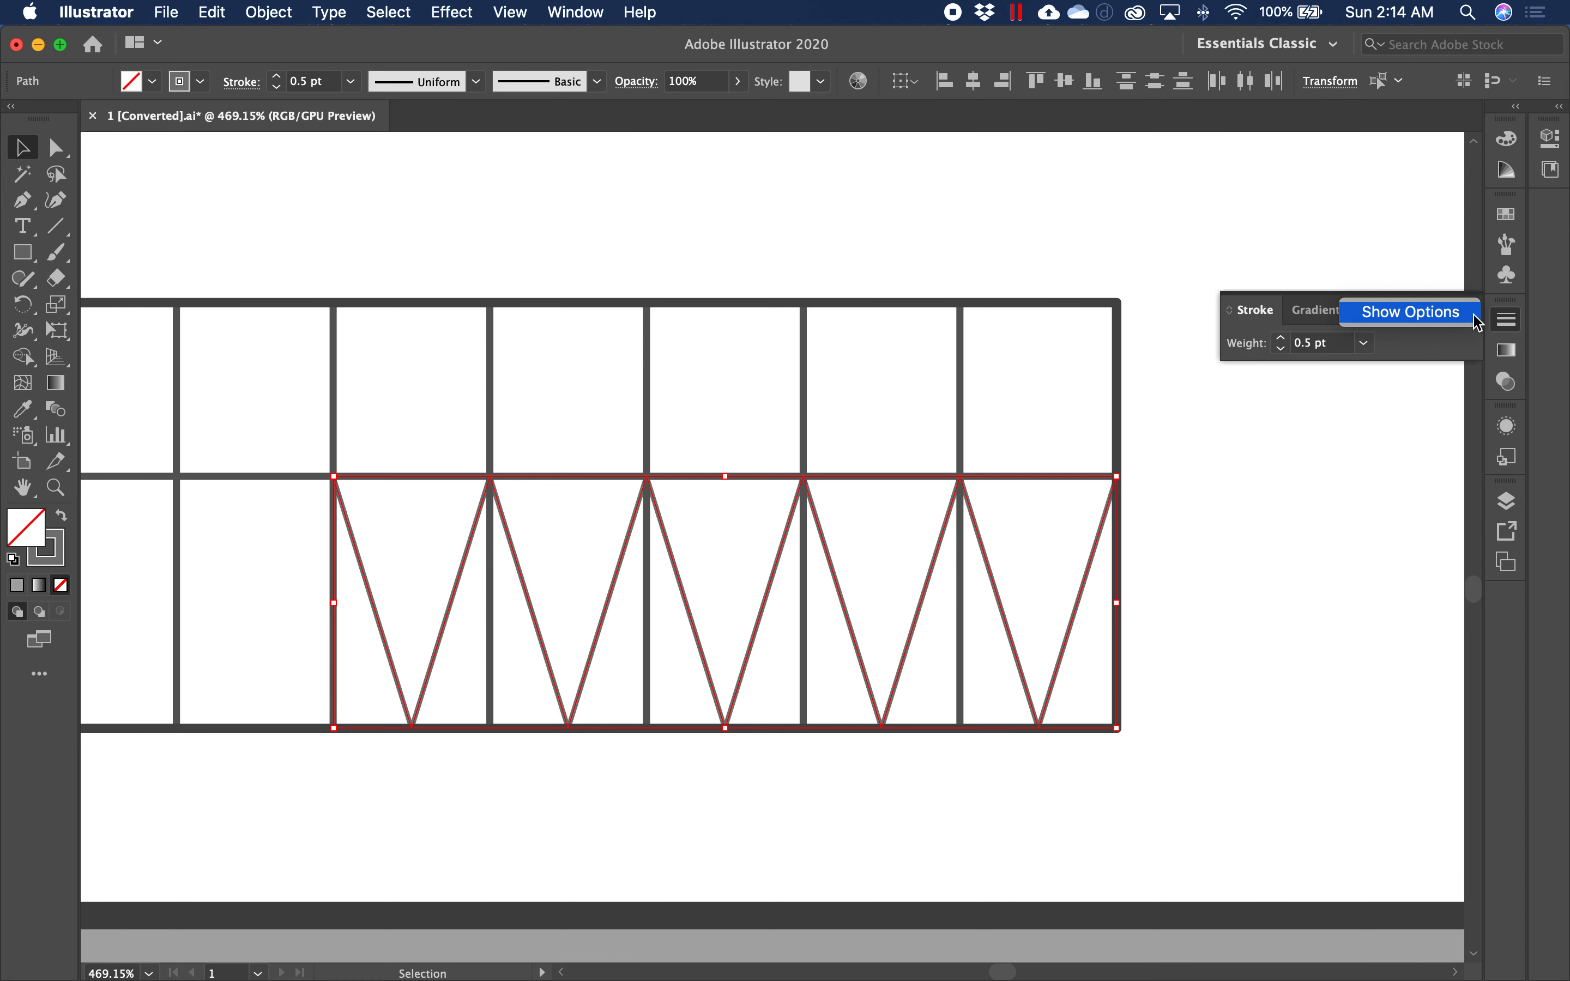
left_click(1432, 318)
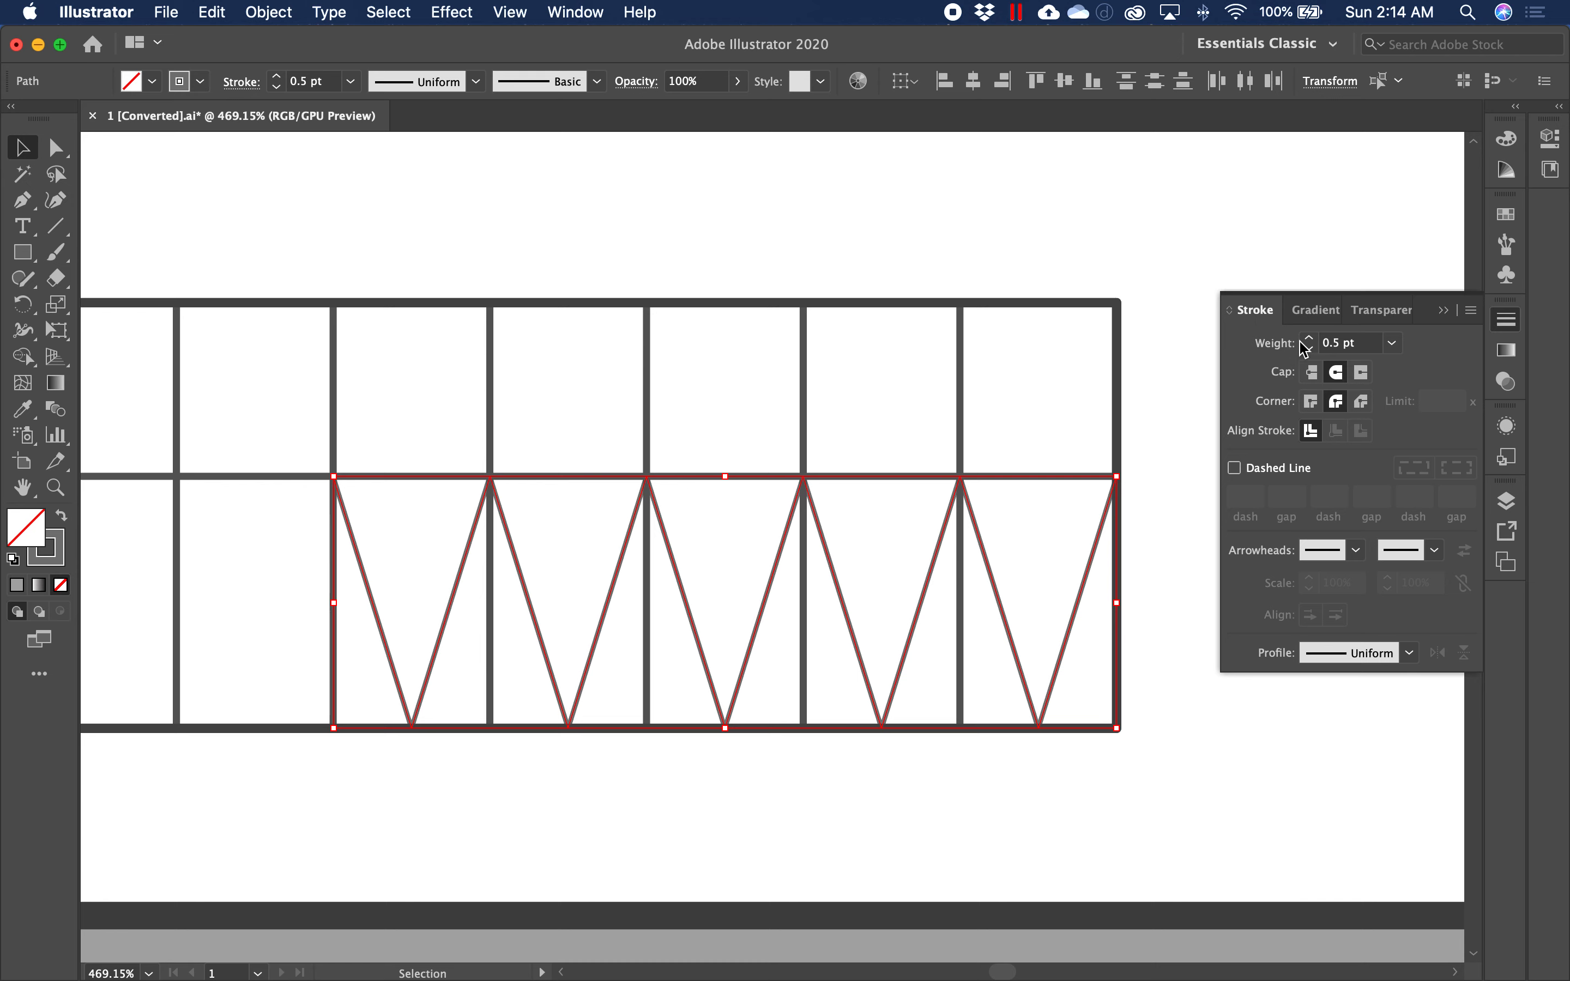
left_click(1235, 469)
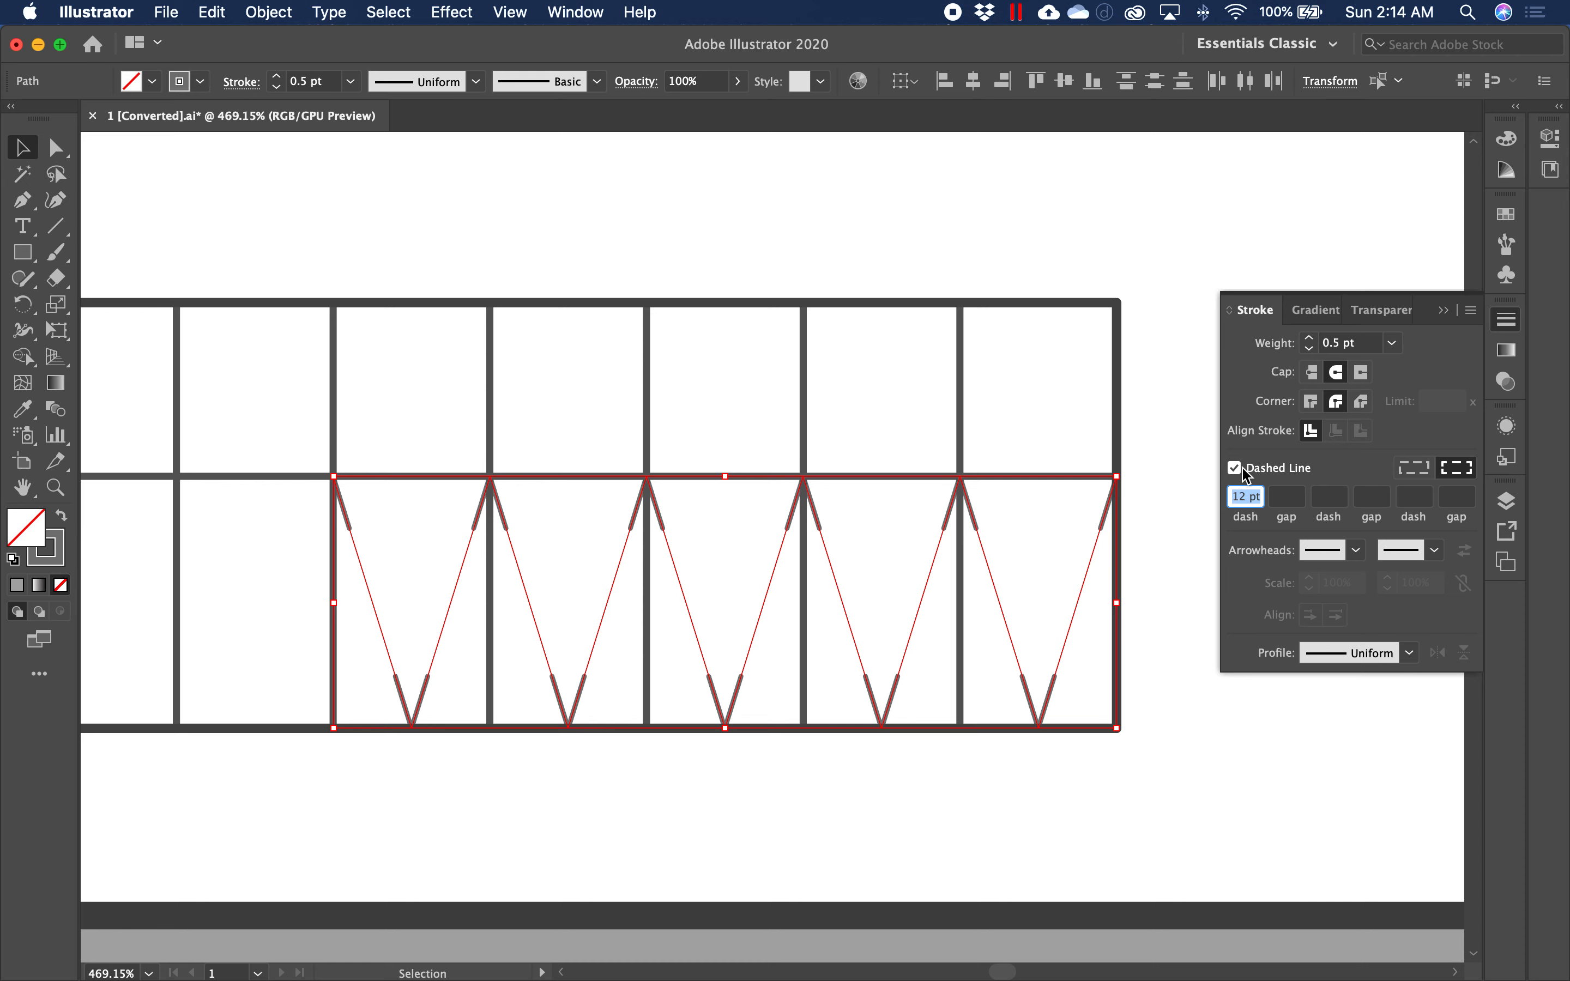
left_click(1170, 624)
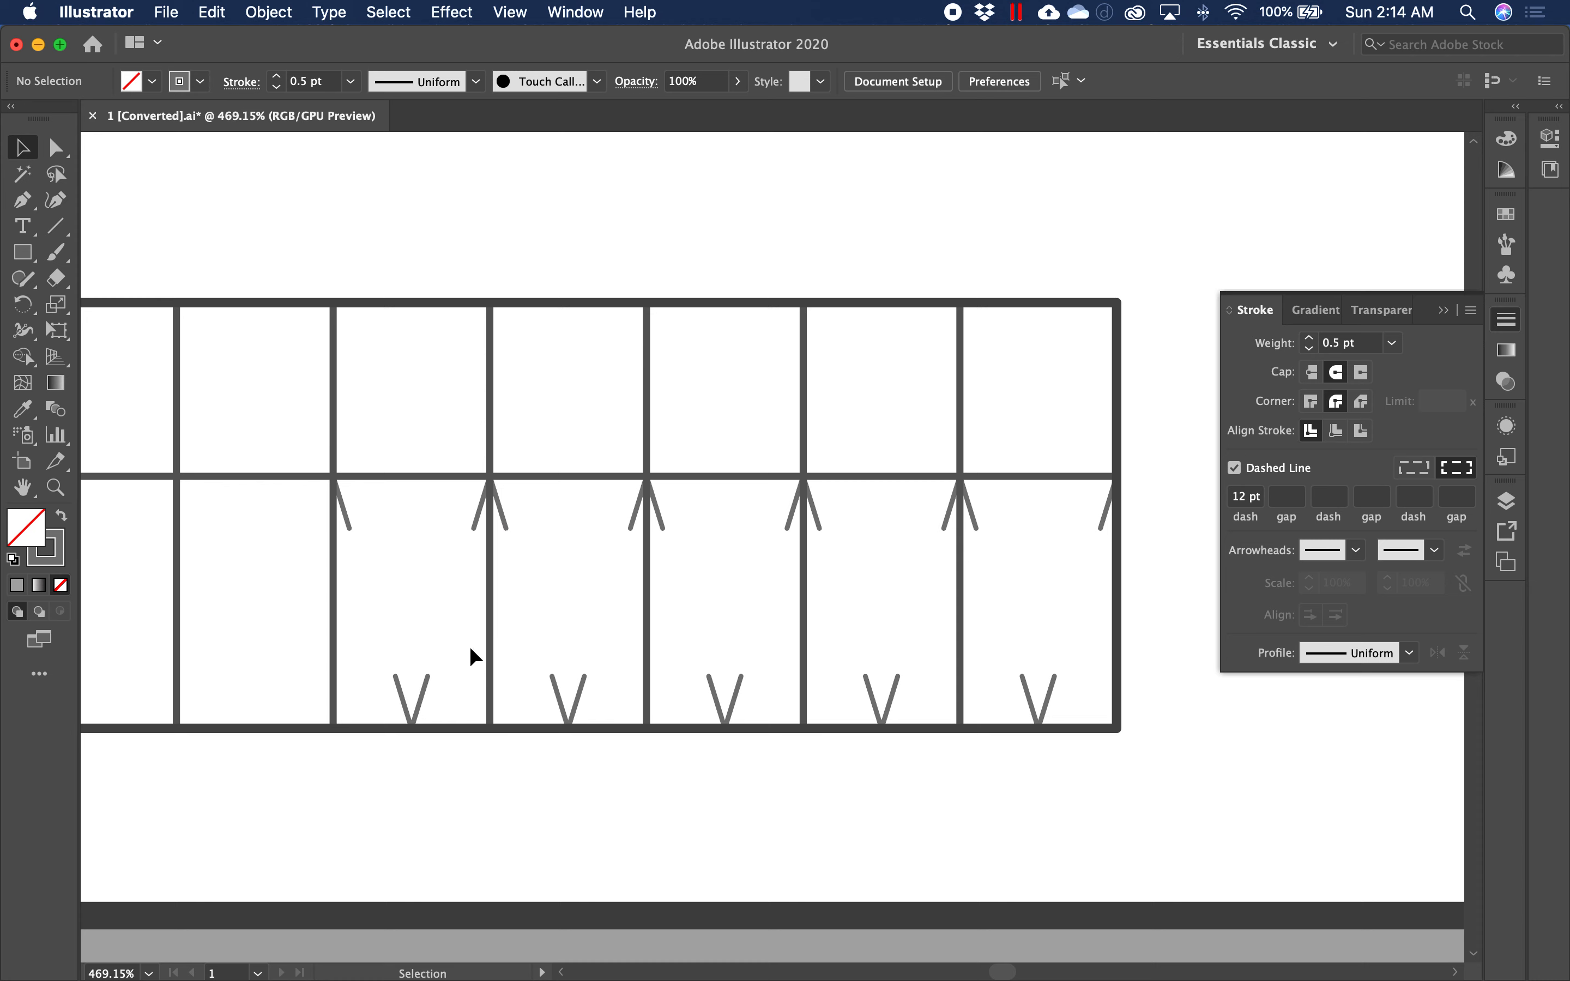
Step: Set the dash length of the five V-shaped lines in the lower window to 2 pt
left_click(426, 680)
left_click(551, 684, "shift")
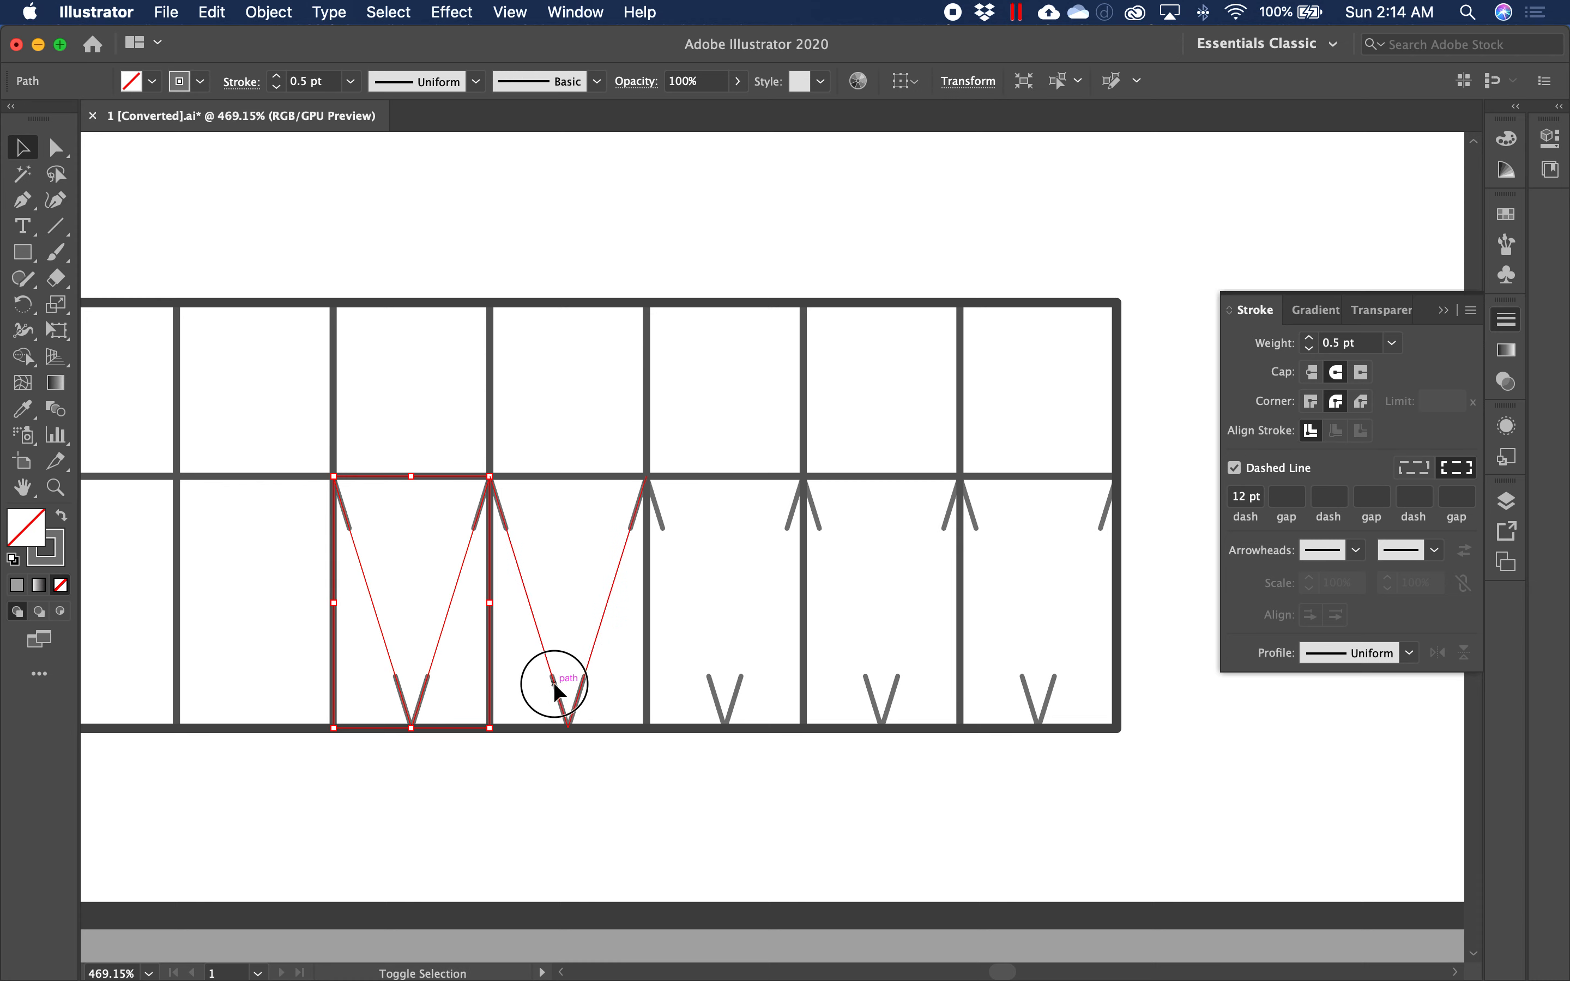
left_click(720, 699, "shift")
left_click(886, 706, "shift")
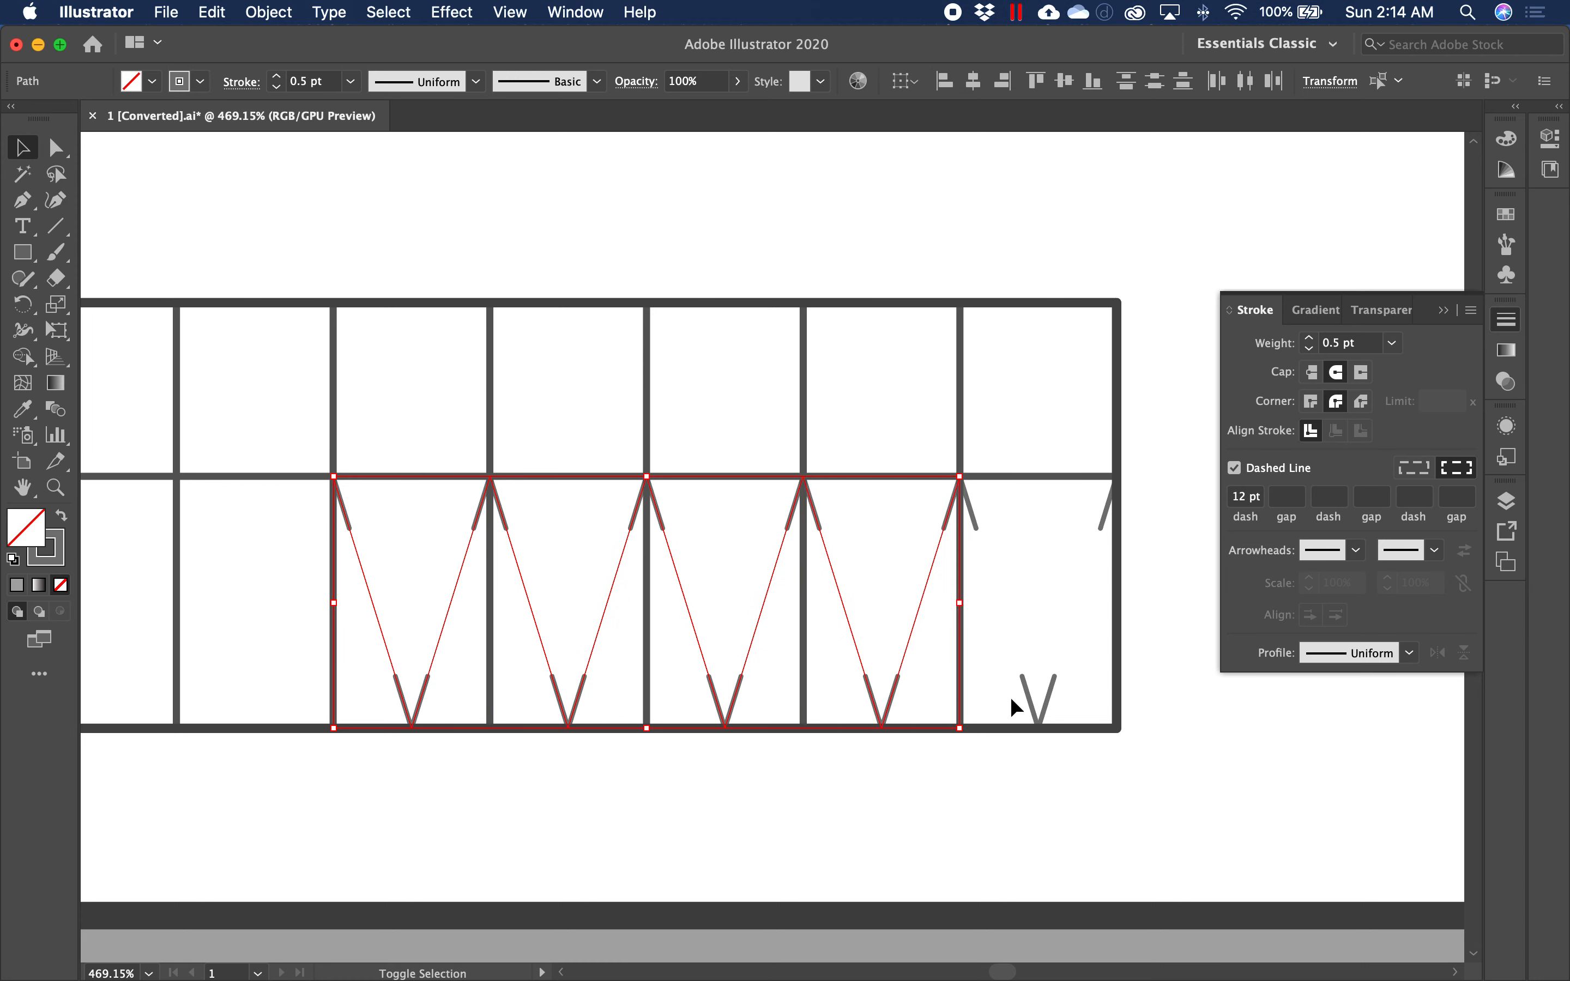
left_click(1037, 692, "shift")
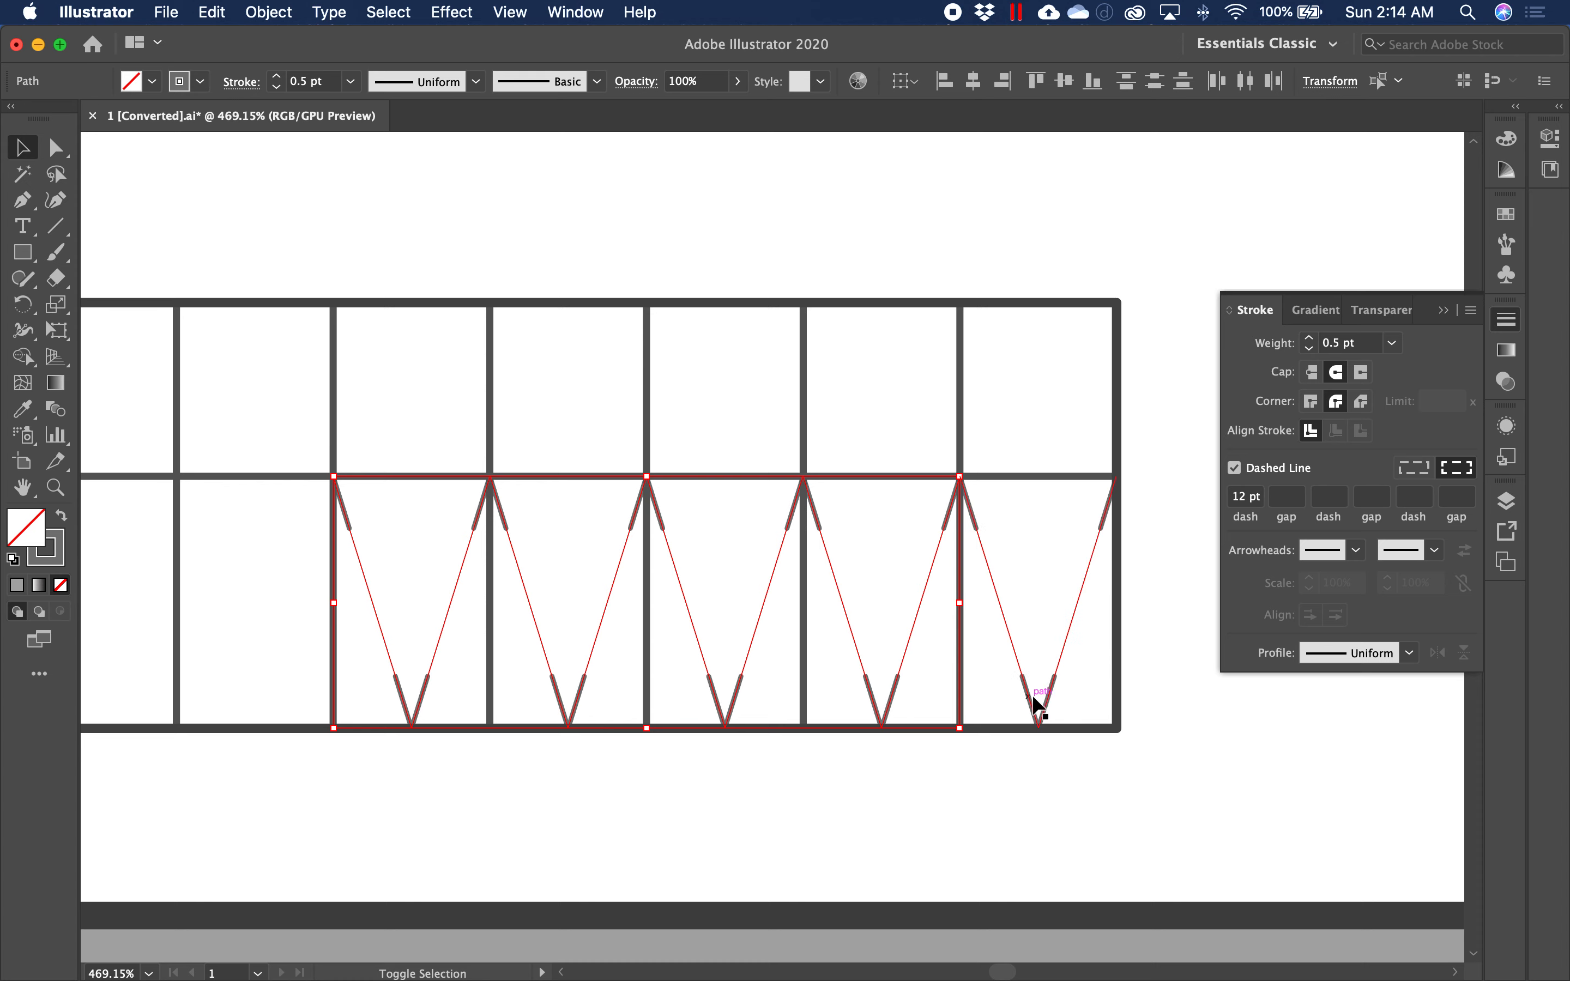
left_click(1247, 502)
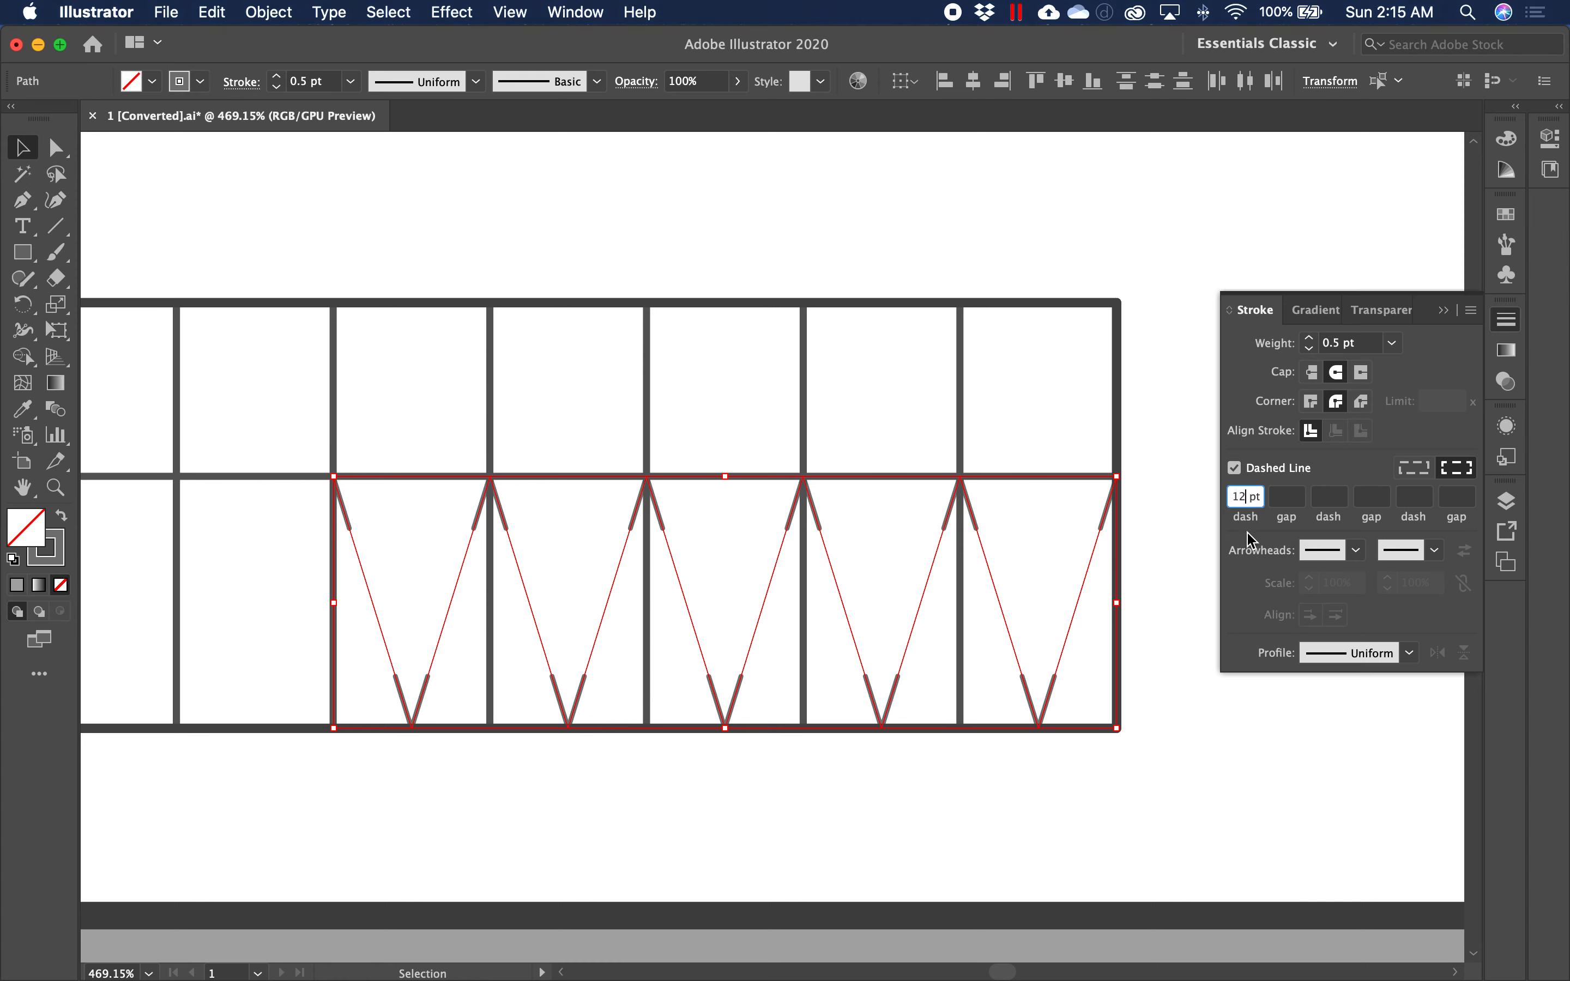
key("BackSpace")
key("BackSpace")
type("2")
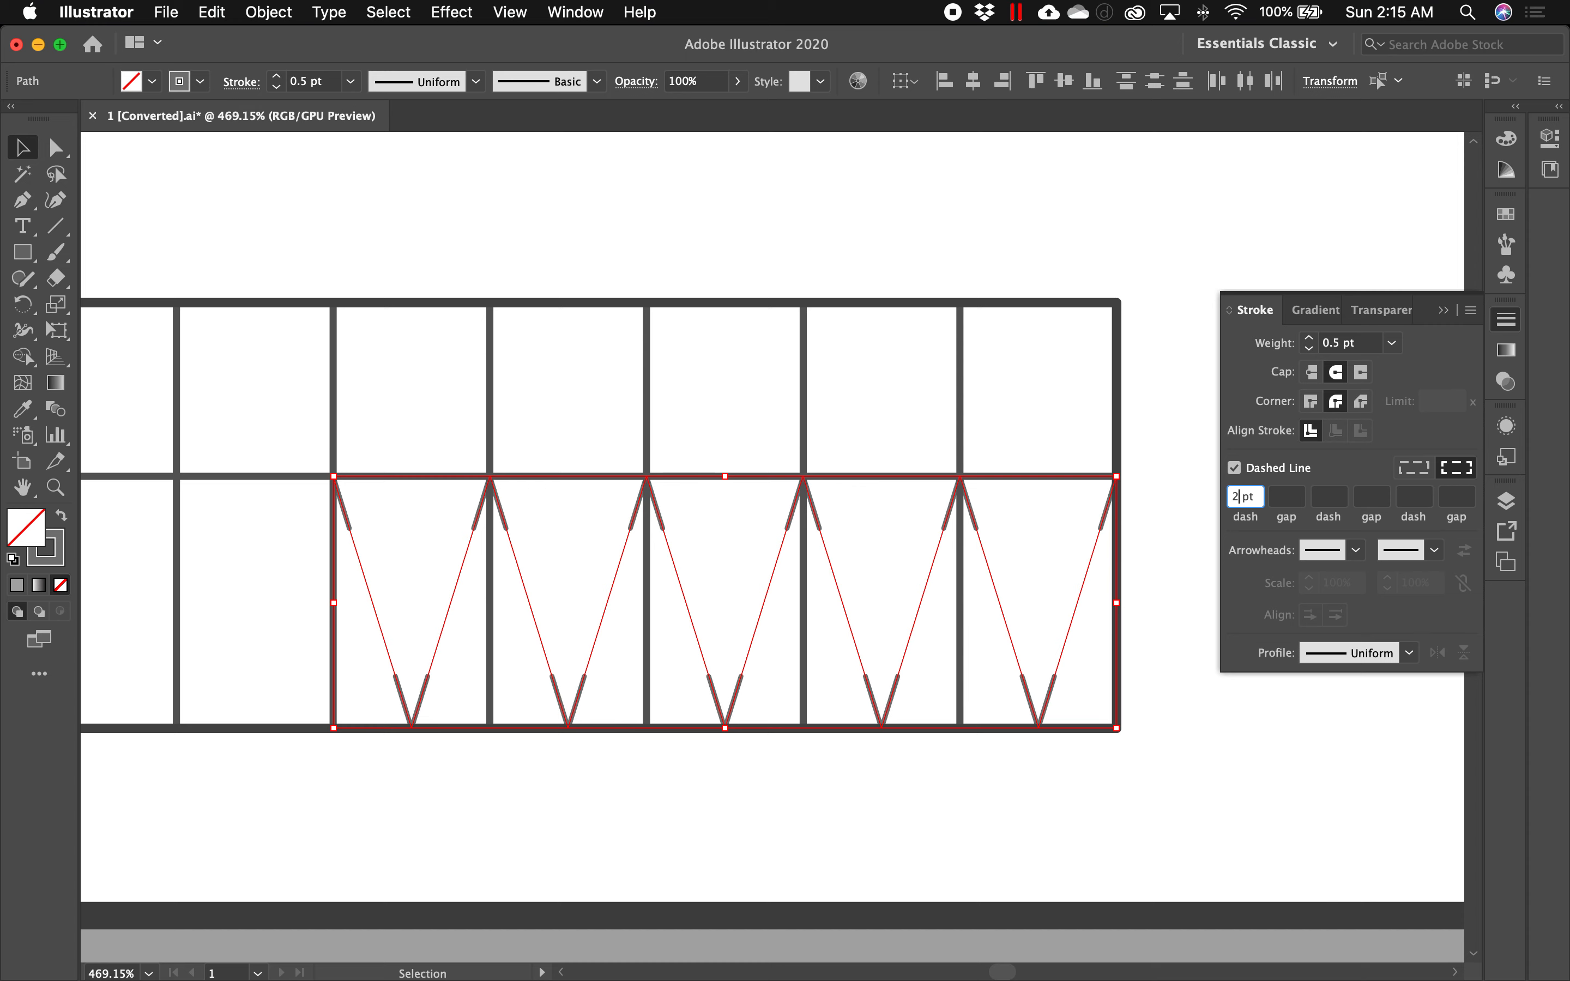
key("Return")
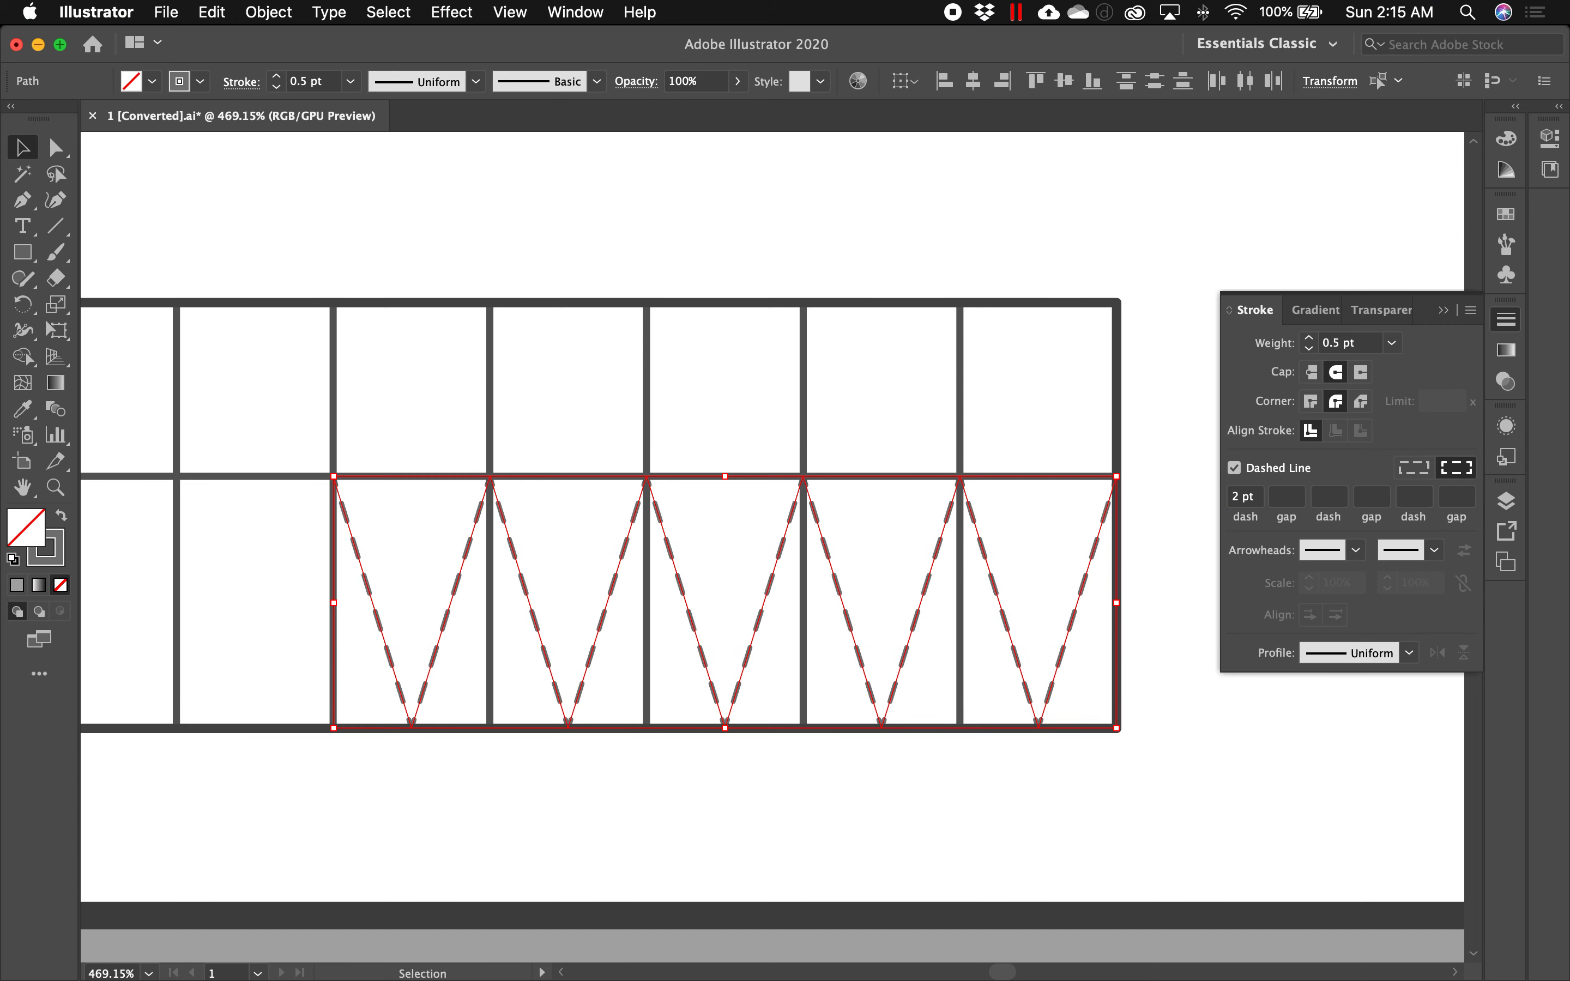
left_click(1163, 619)
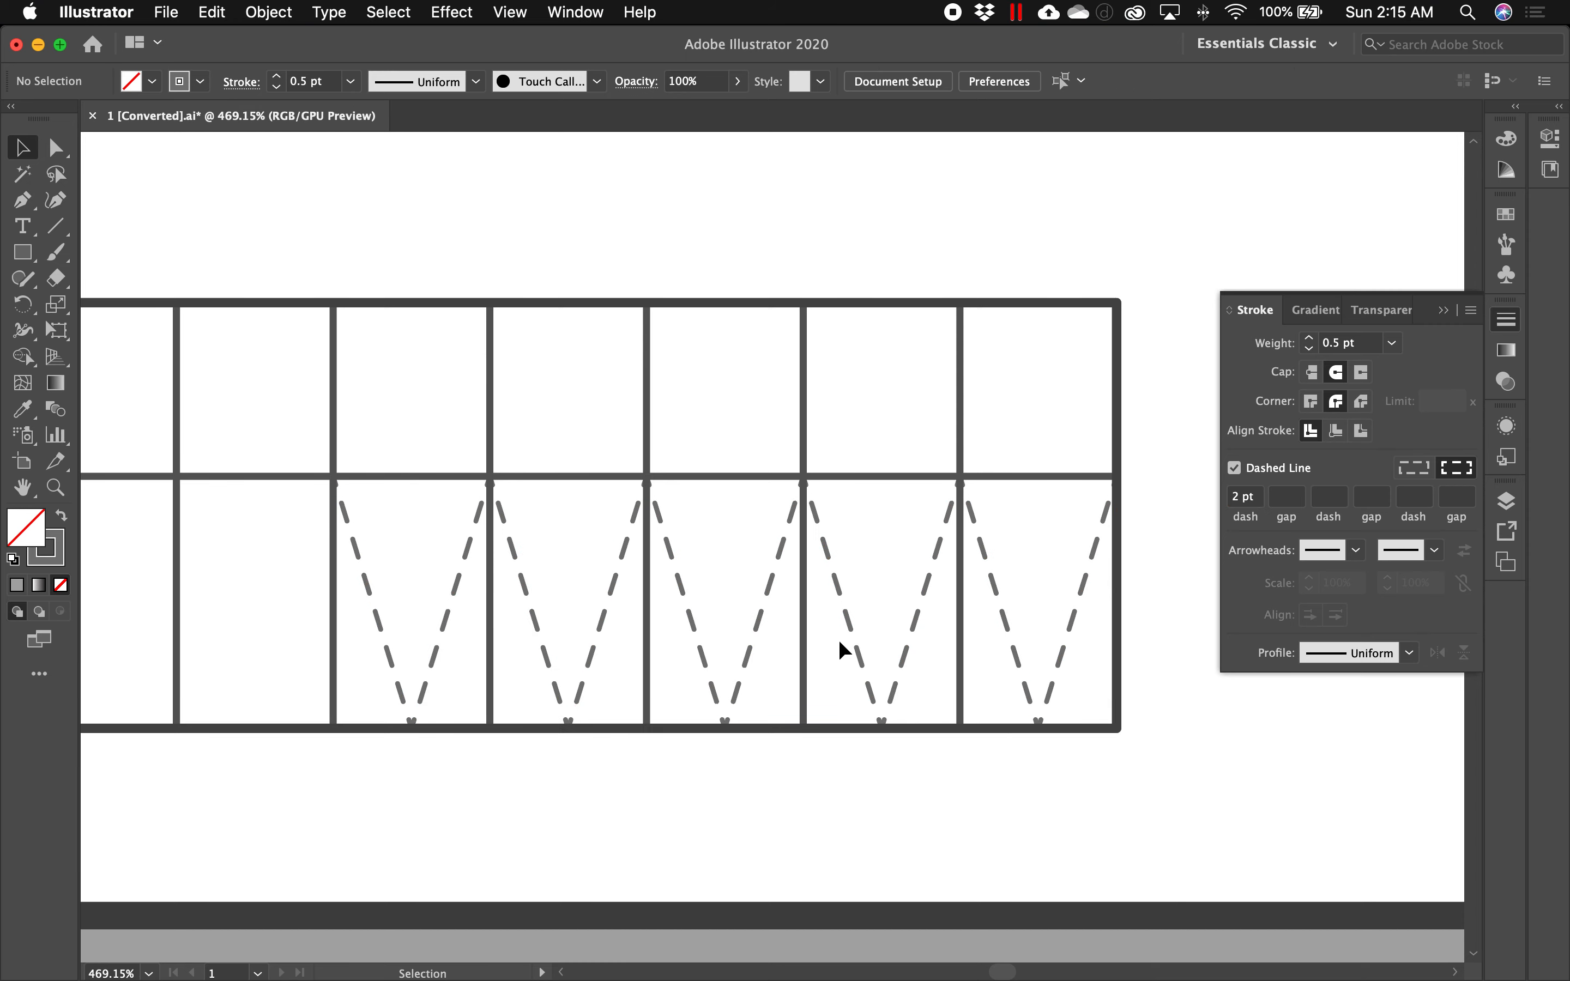
Step: Shorten the dash length of all five dashed V-shaped window lines to 1 pt
left_click(446, 624)
left_click(539, 633, "shift")
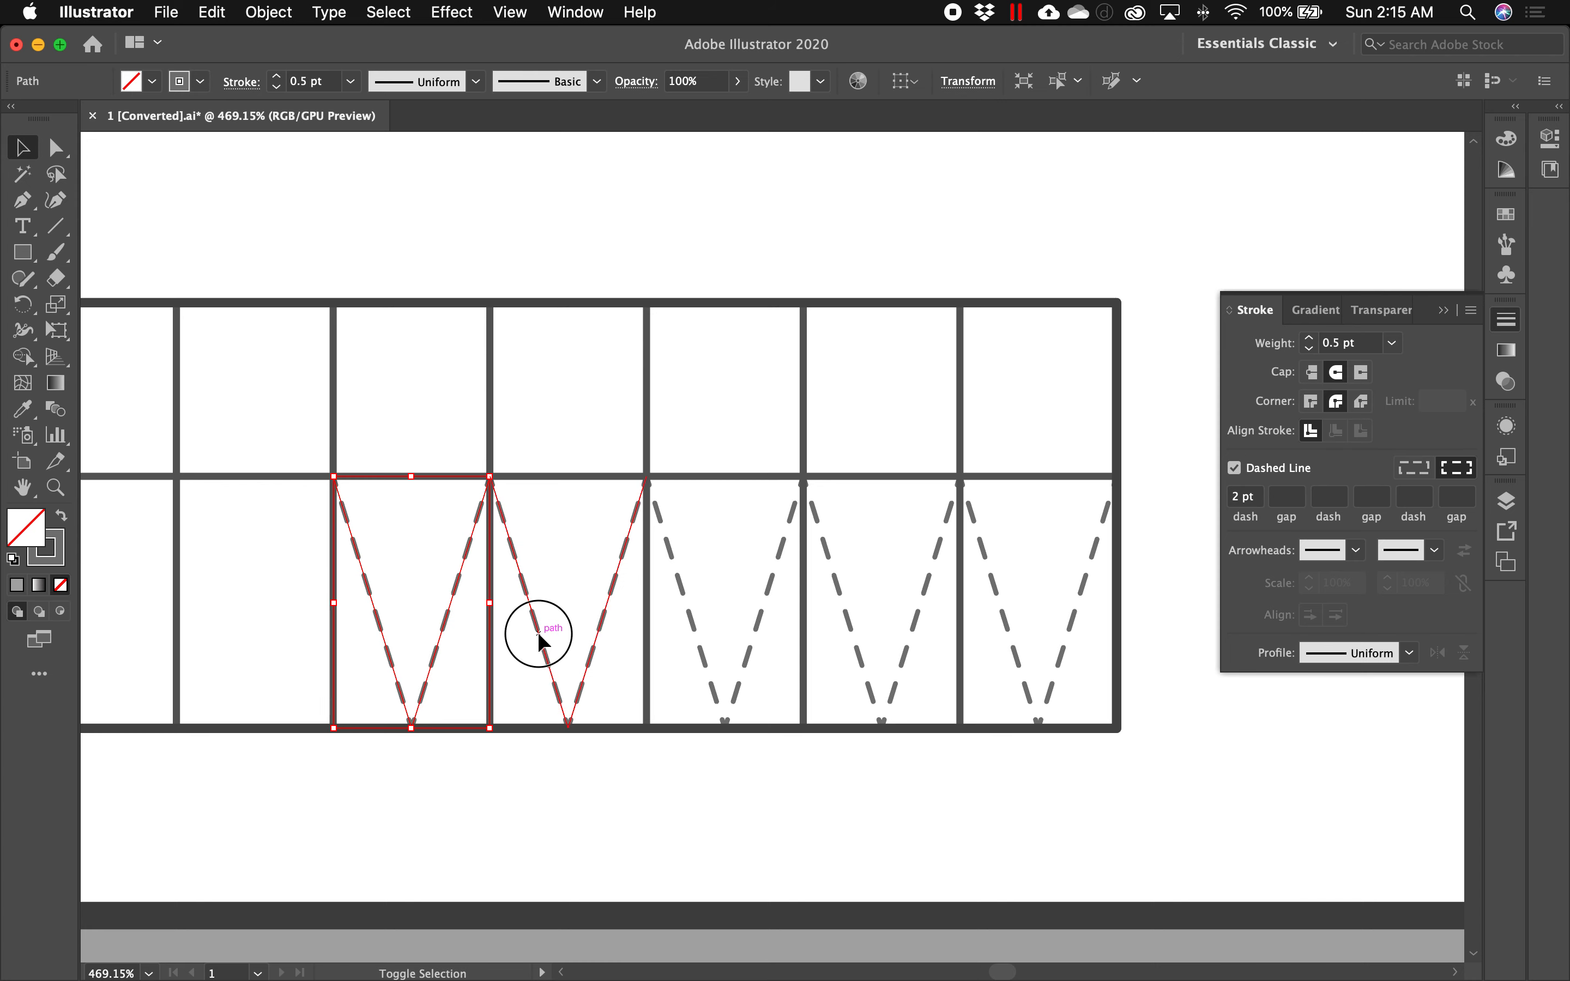
left_click(697, 640, "shift")
left_click(856, 643, "shift")
left_click(1010, 647, "shift")
left_click(1224, 496)
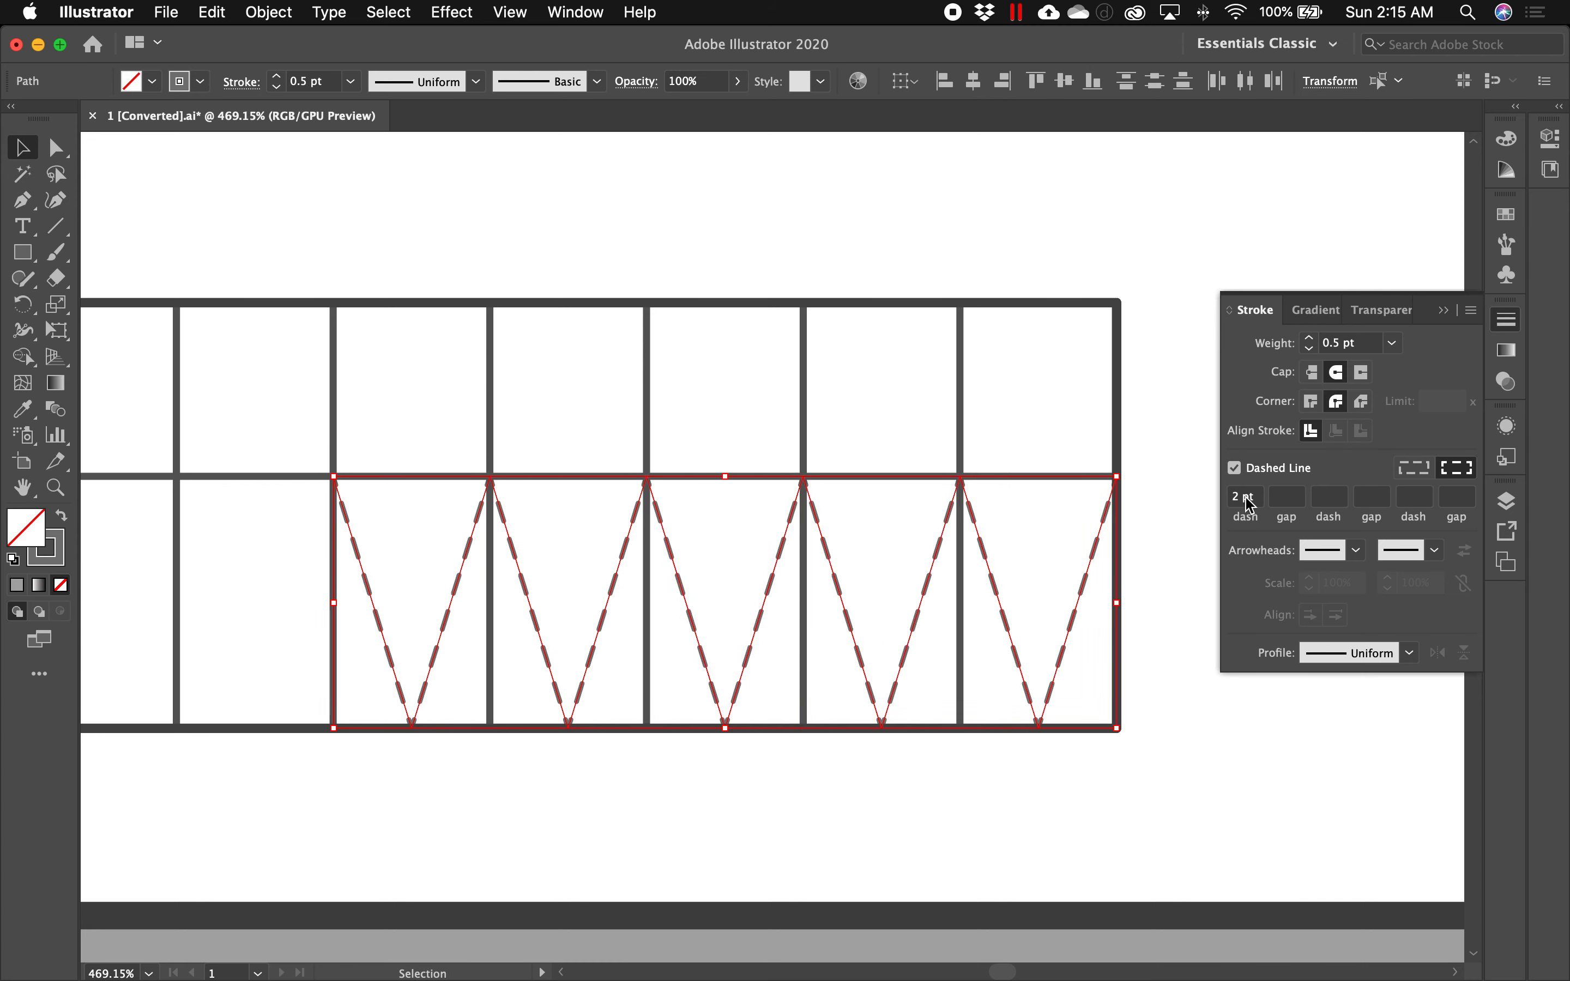
type("1")
left_click(1284, 500)
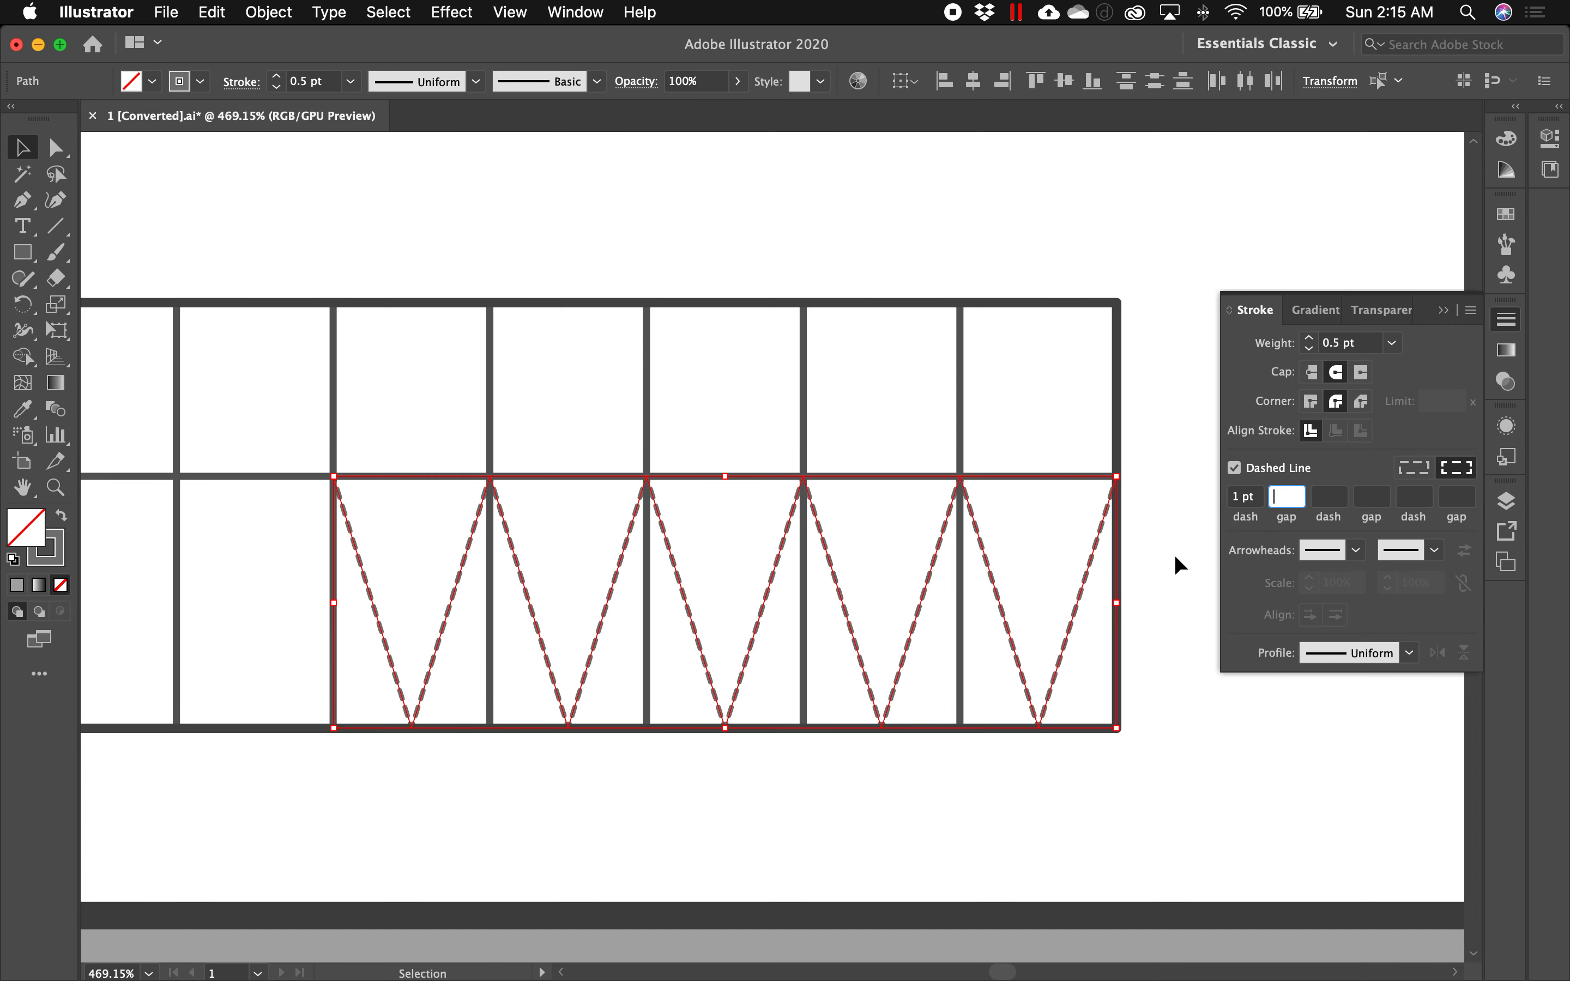
left_click(1150, 607)
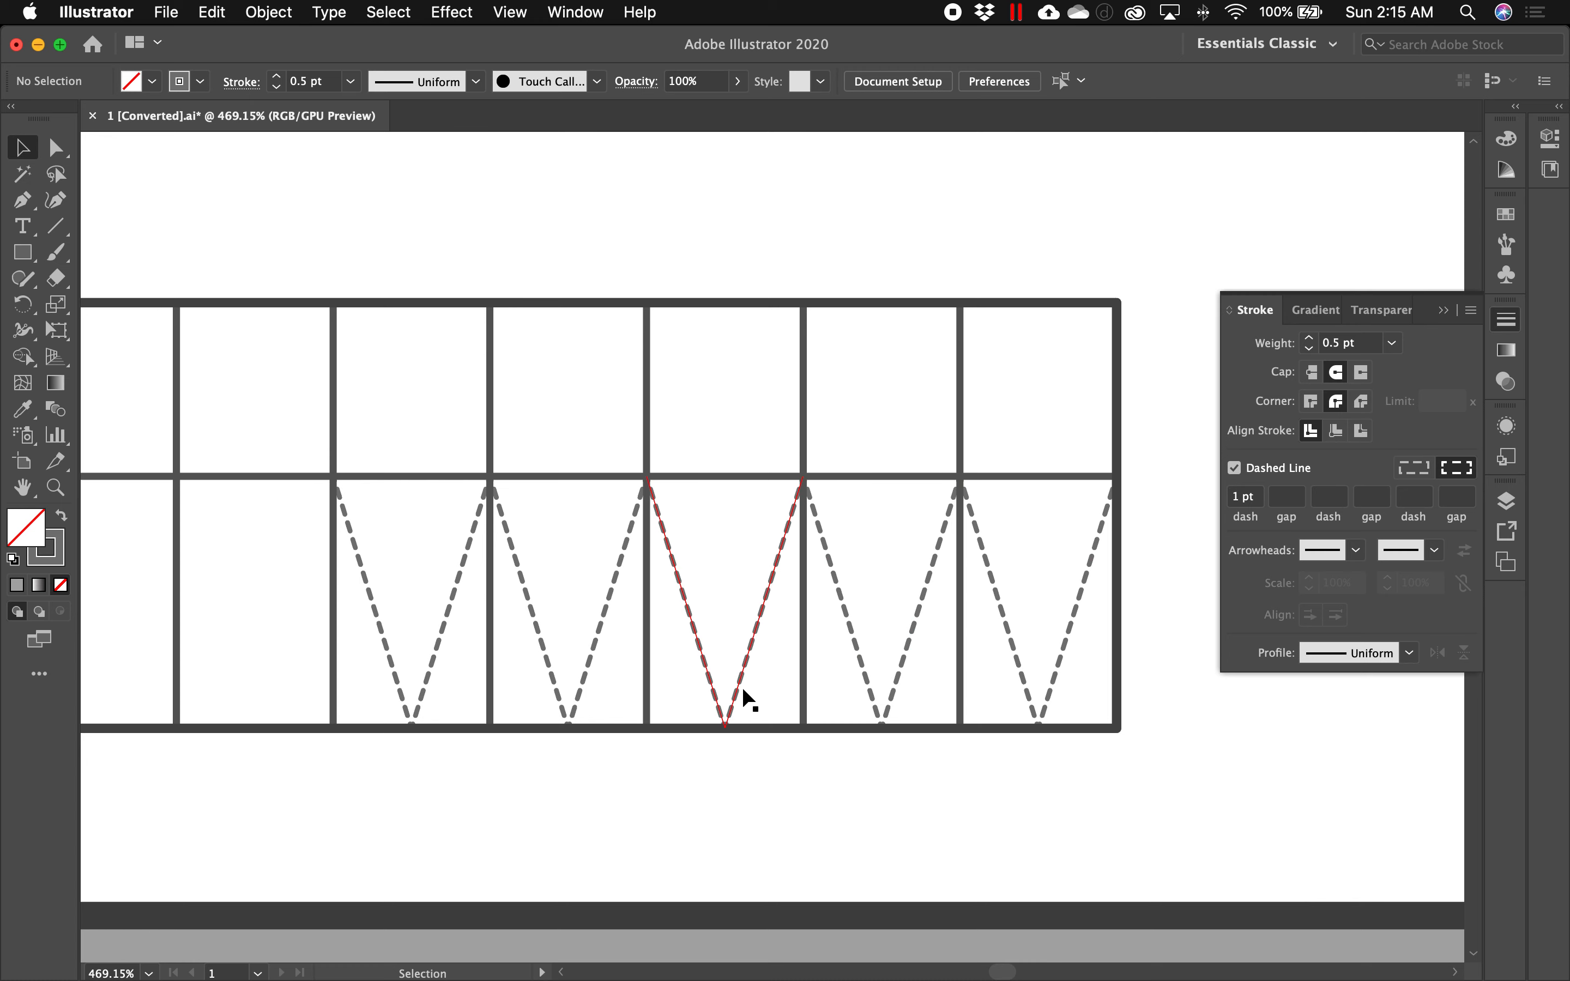
Step: Put the stroke settings away and examine the finished elevation on the full artboard
key("super+alt+space")
left_click(803, 713)
left_click(747, 568)
left_click(718, 428)
left_click(816, 554)
left_click(816, 557)
left_click(816, 557)
left_click_drag(816, 553, 739, 525)
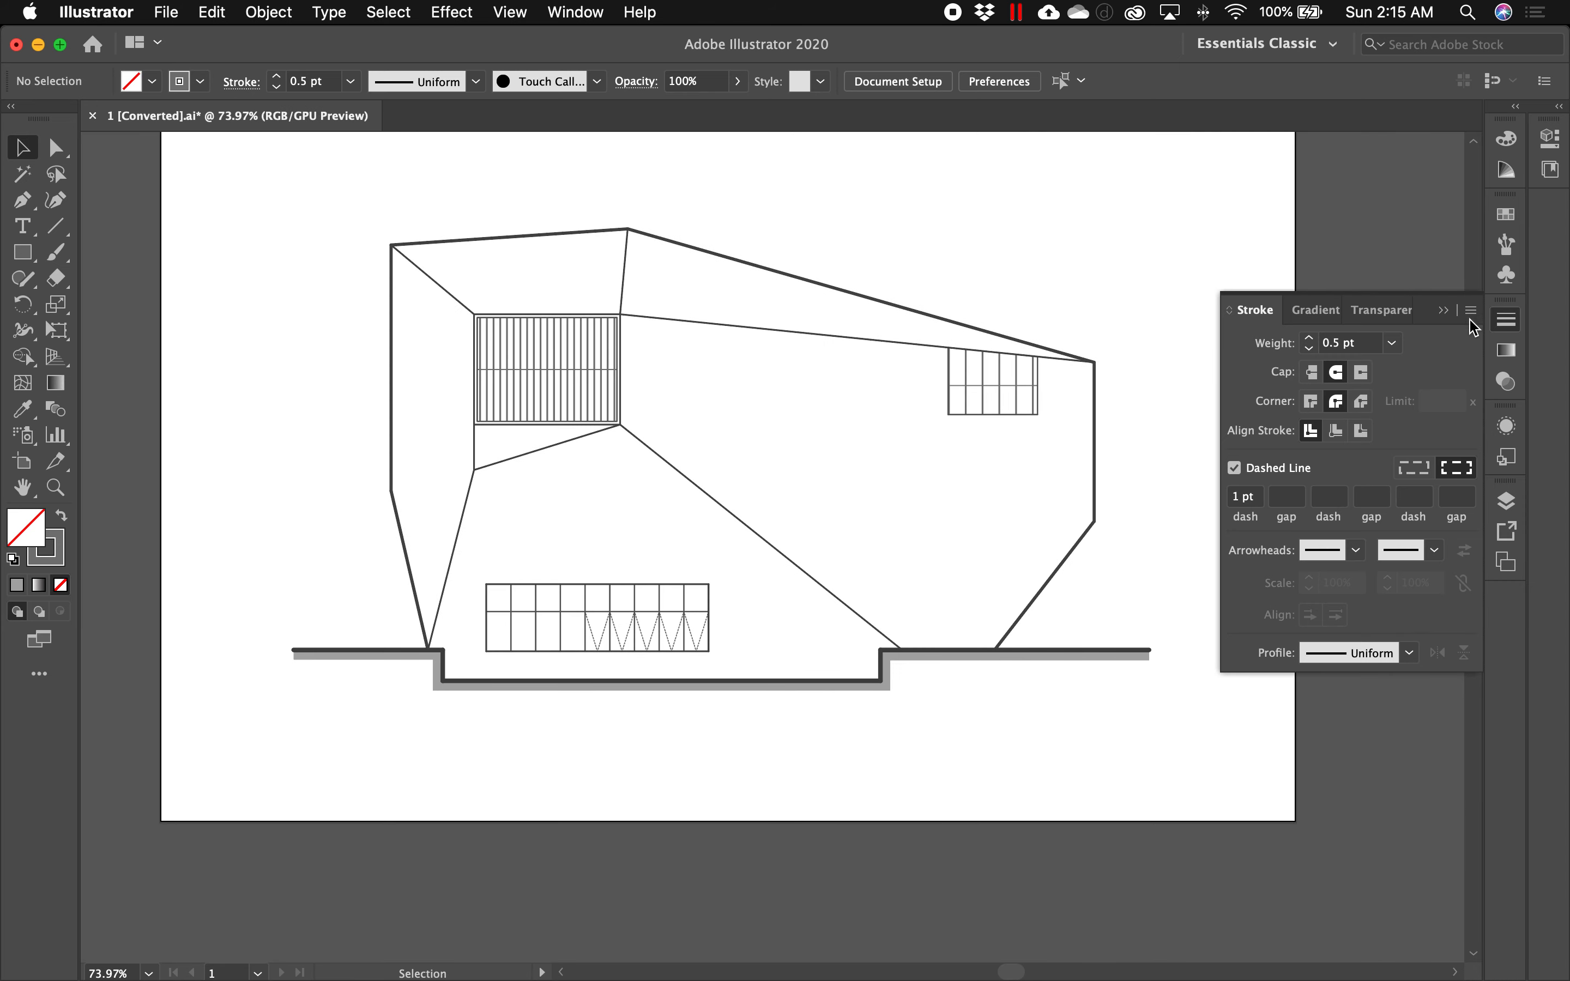
left_click(1442, 311)
left_click_drag(1227, 470, 1248, 488)
key("super+alt+space")
left_click(1020, 474)
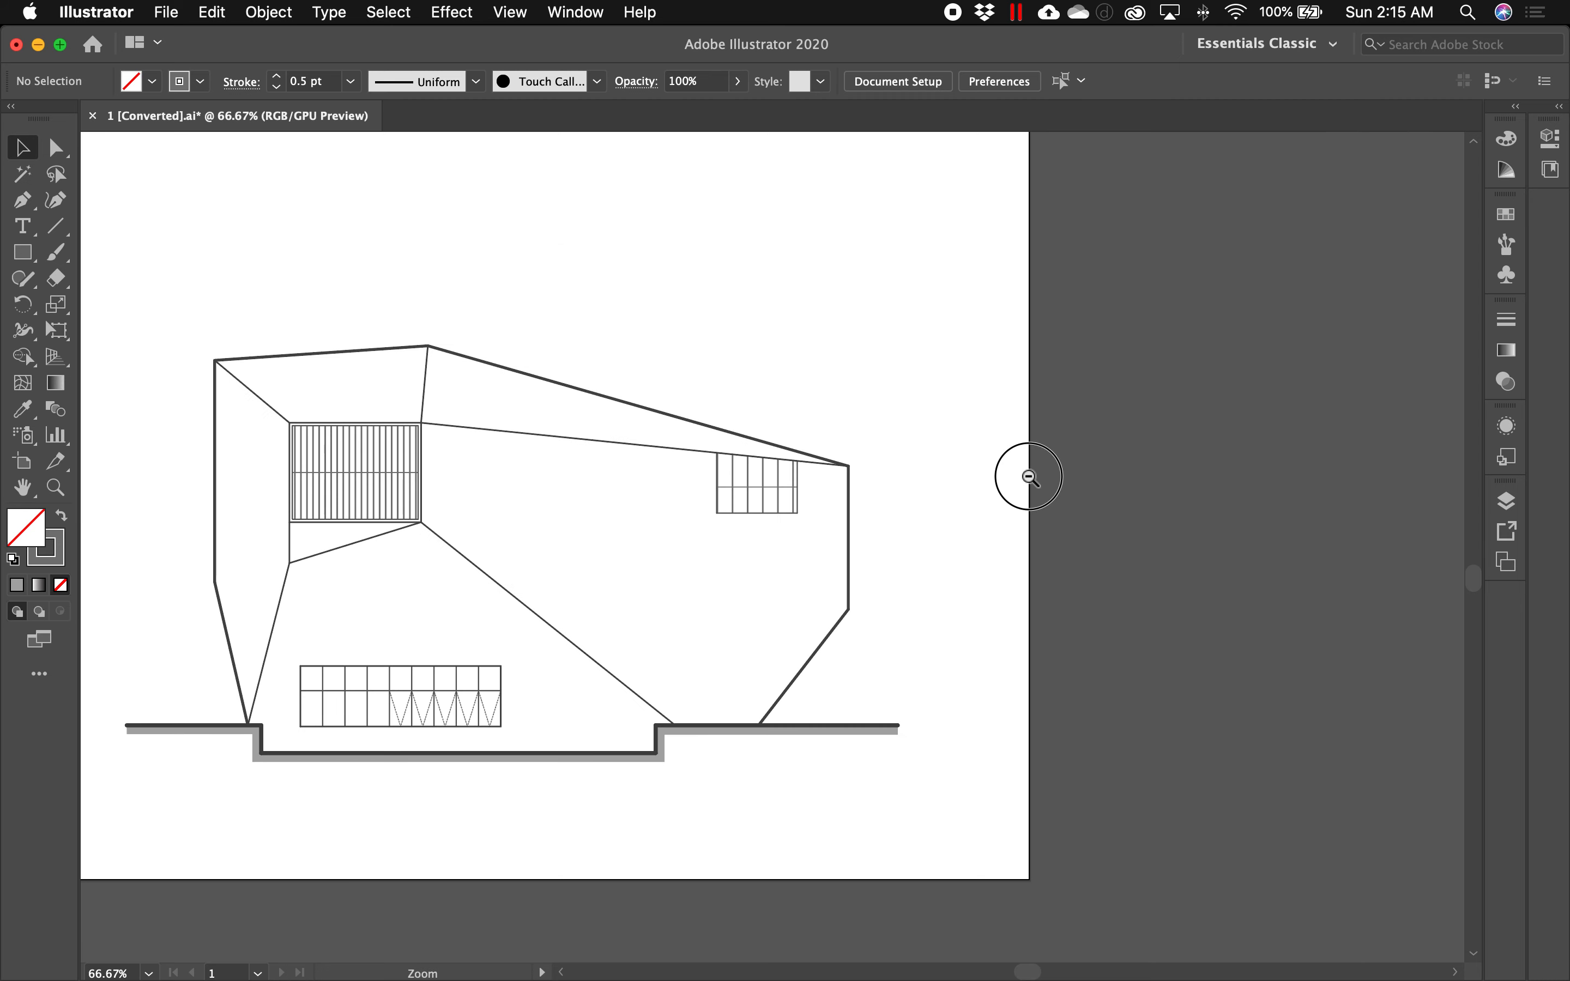
left_click(1029, 477)
left_click(703, 517)
left_click_drag(698, 515, 841, 571)
left_click(739, 532)
left_click_drag(740, 532, 786, 540)
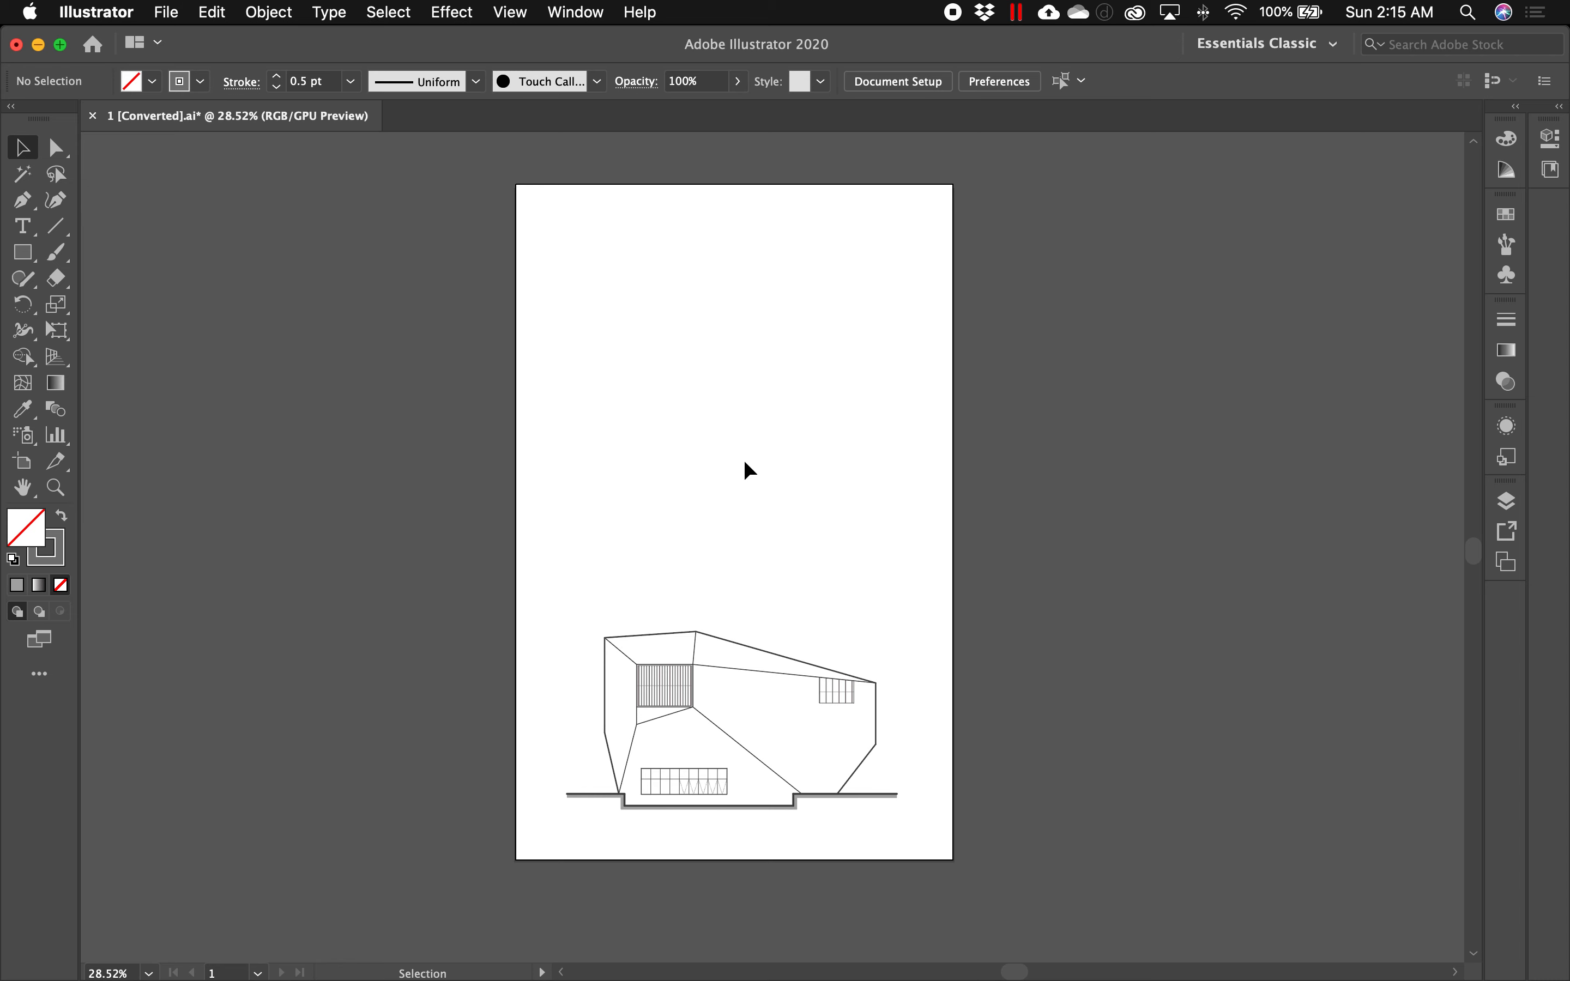
Step: Create a new portrait Tabloid document, 11 x 17 in, with one artboard
left_click(171, 16)
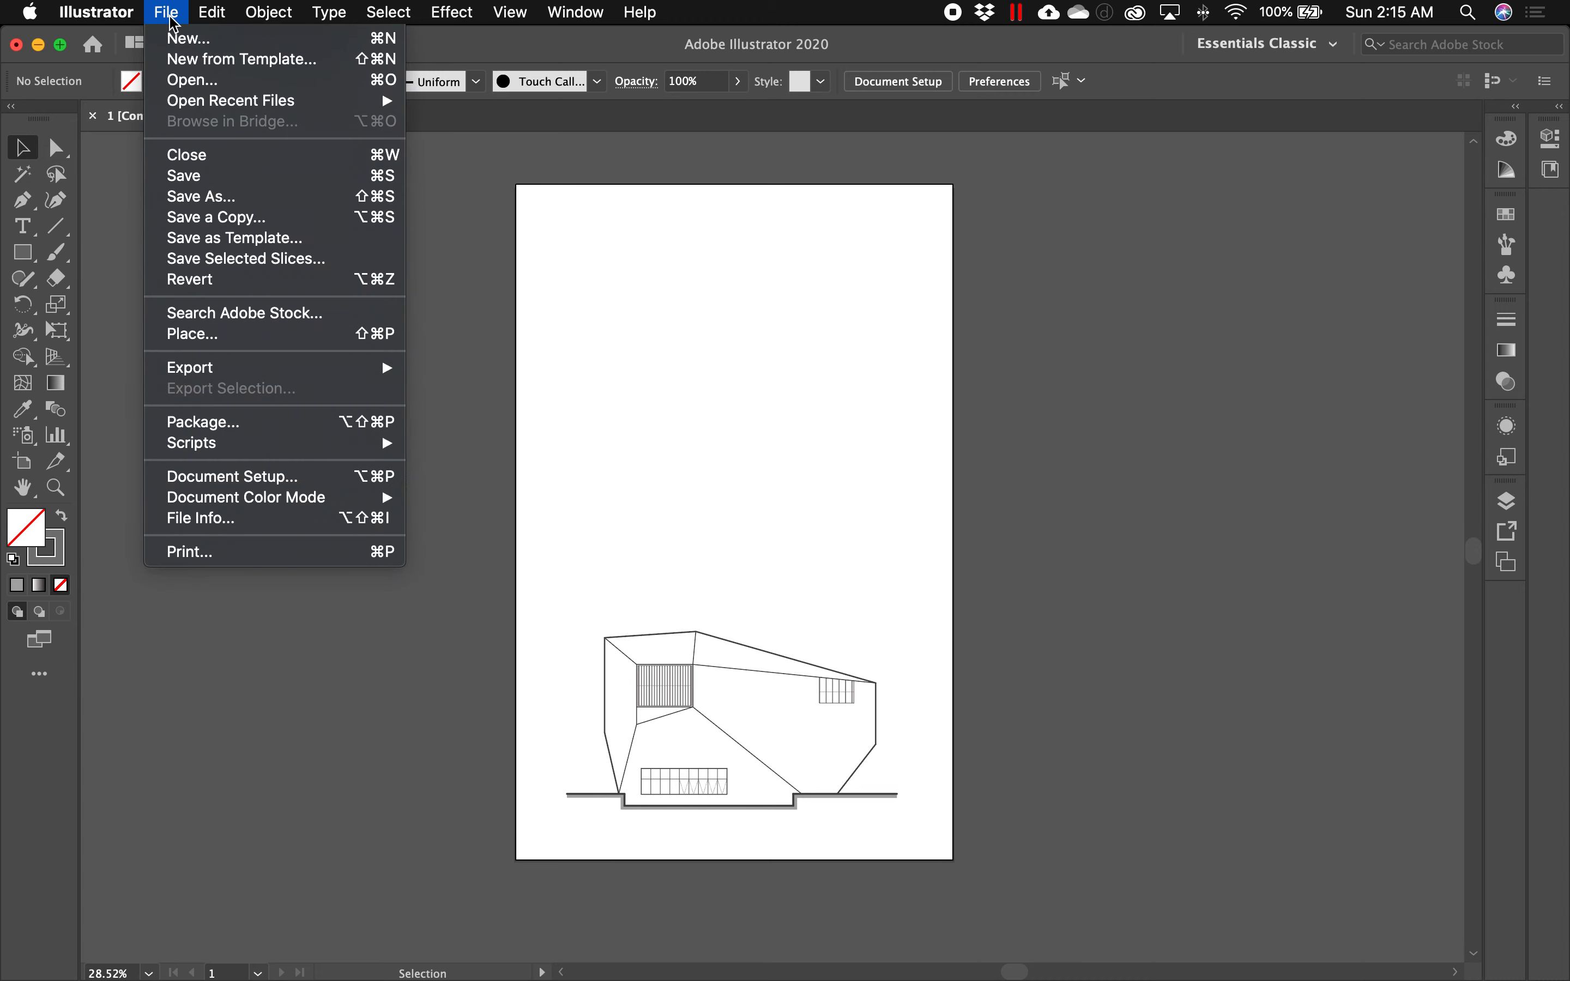
left_click(173, 39)
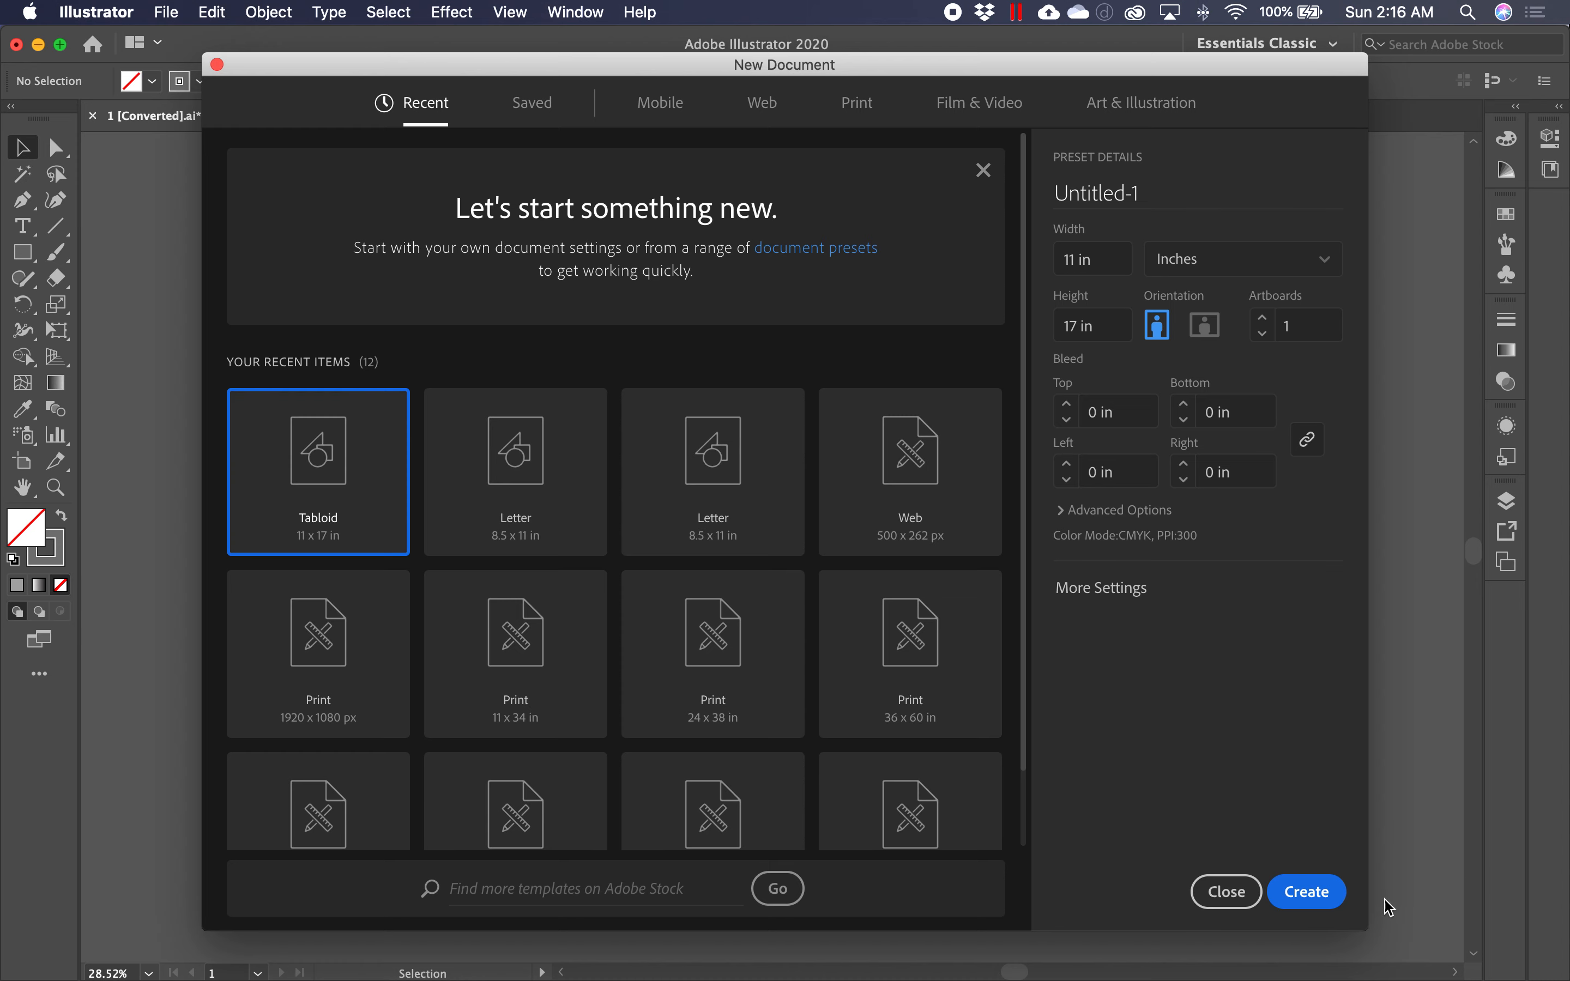
left_click(1304, 890)
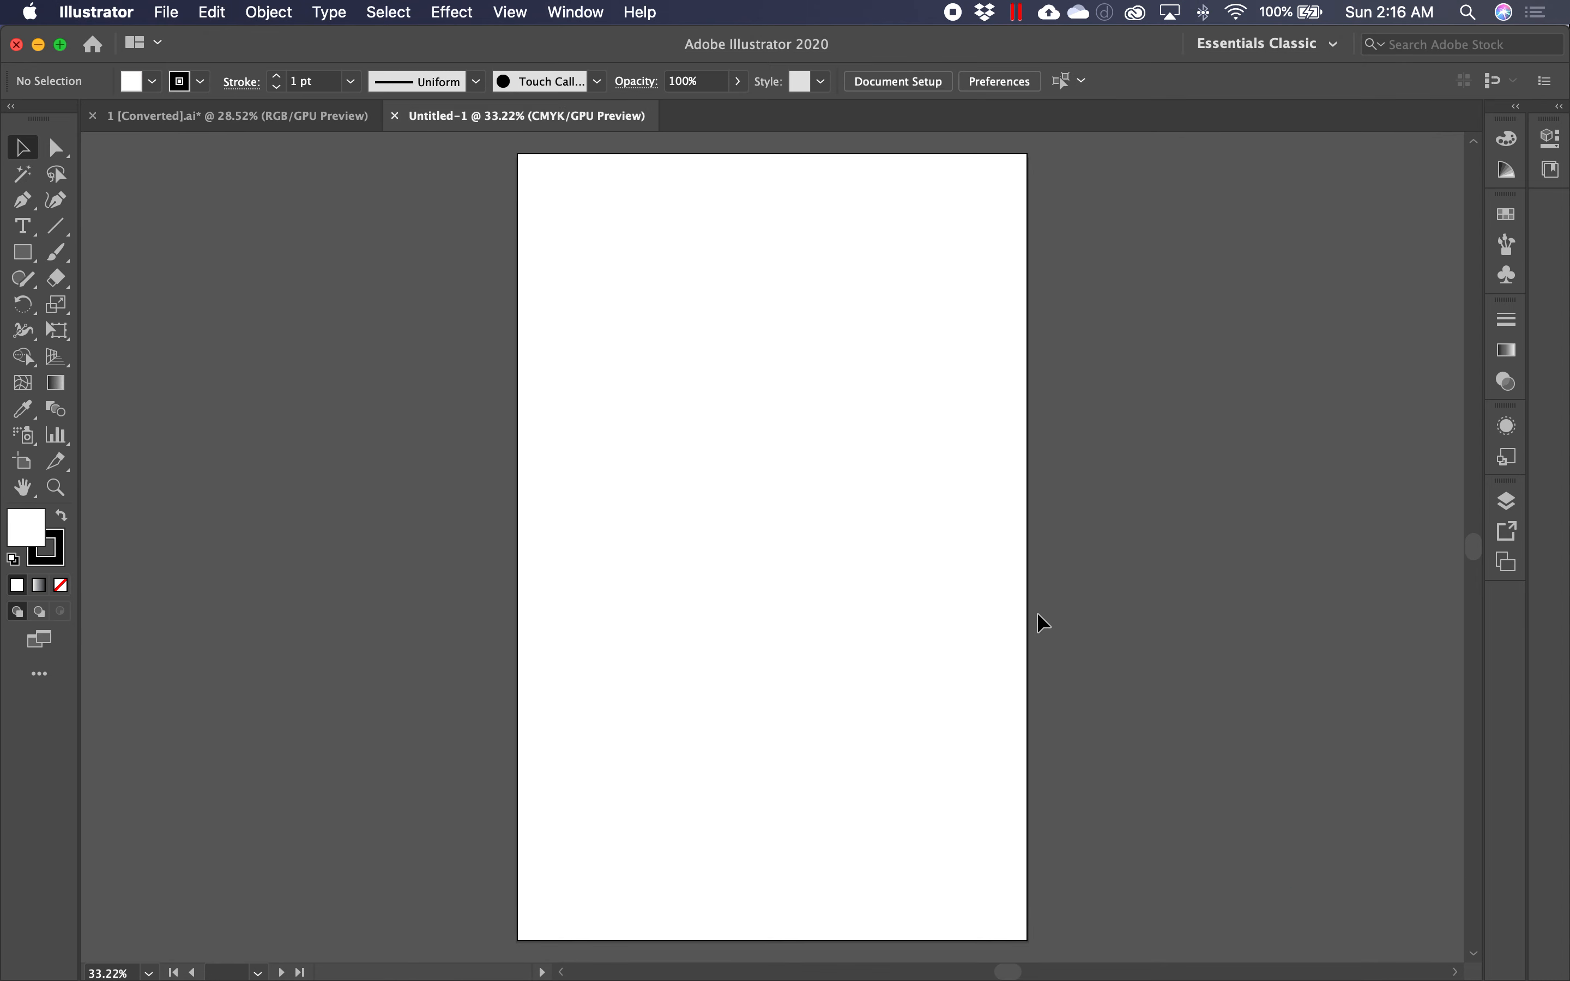
Step: Copy the whole elevation from the 1 [Converted].ai document and paste it into the new Tabloid document
left_click(240, 122)
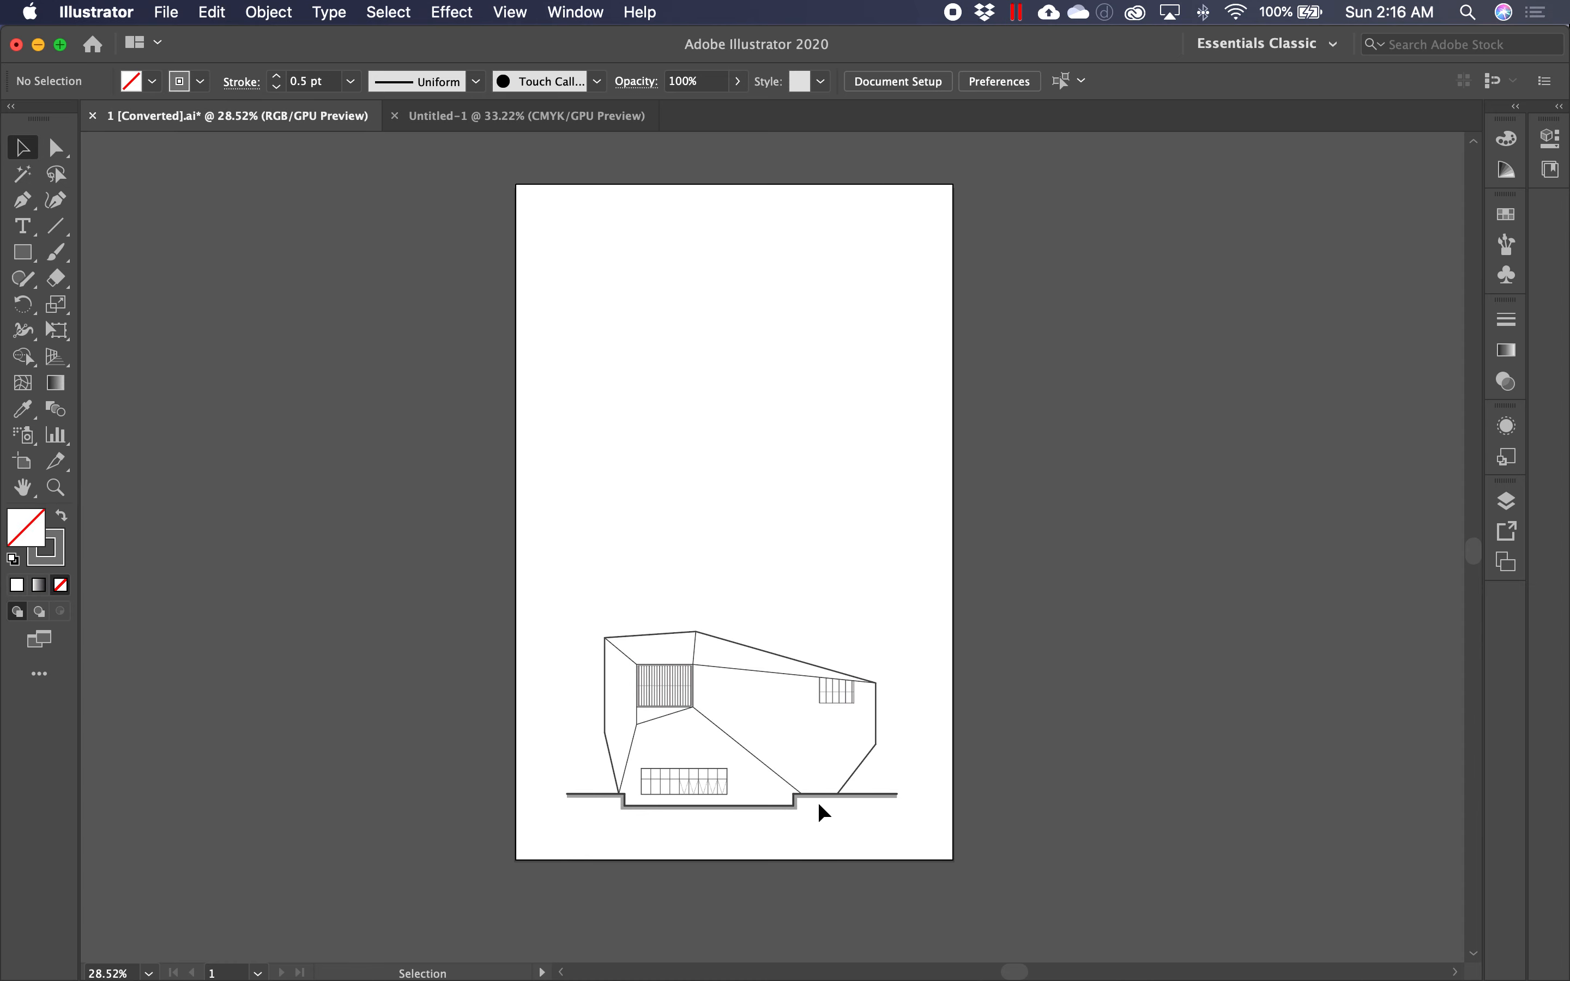
left_click_drag(959, 849, 564, 624)
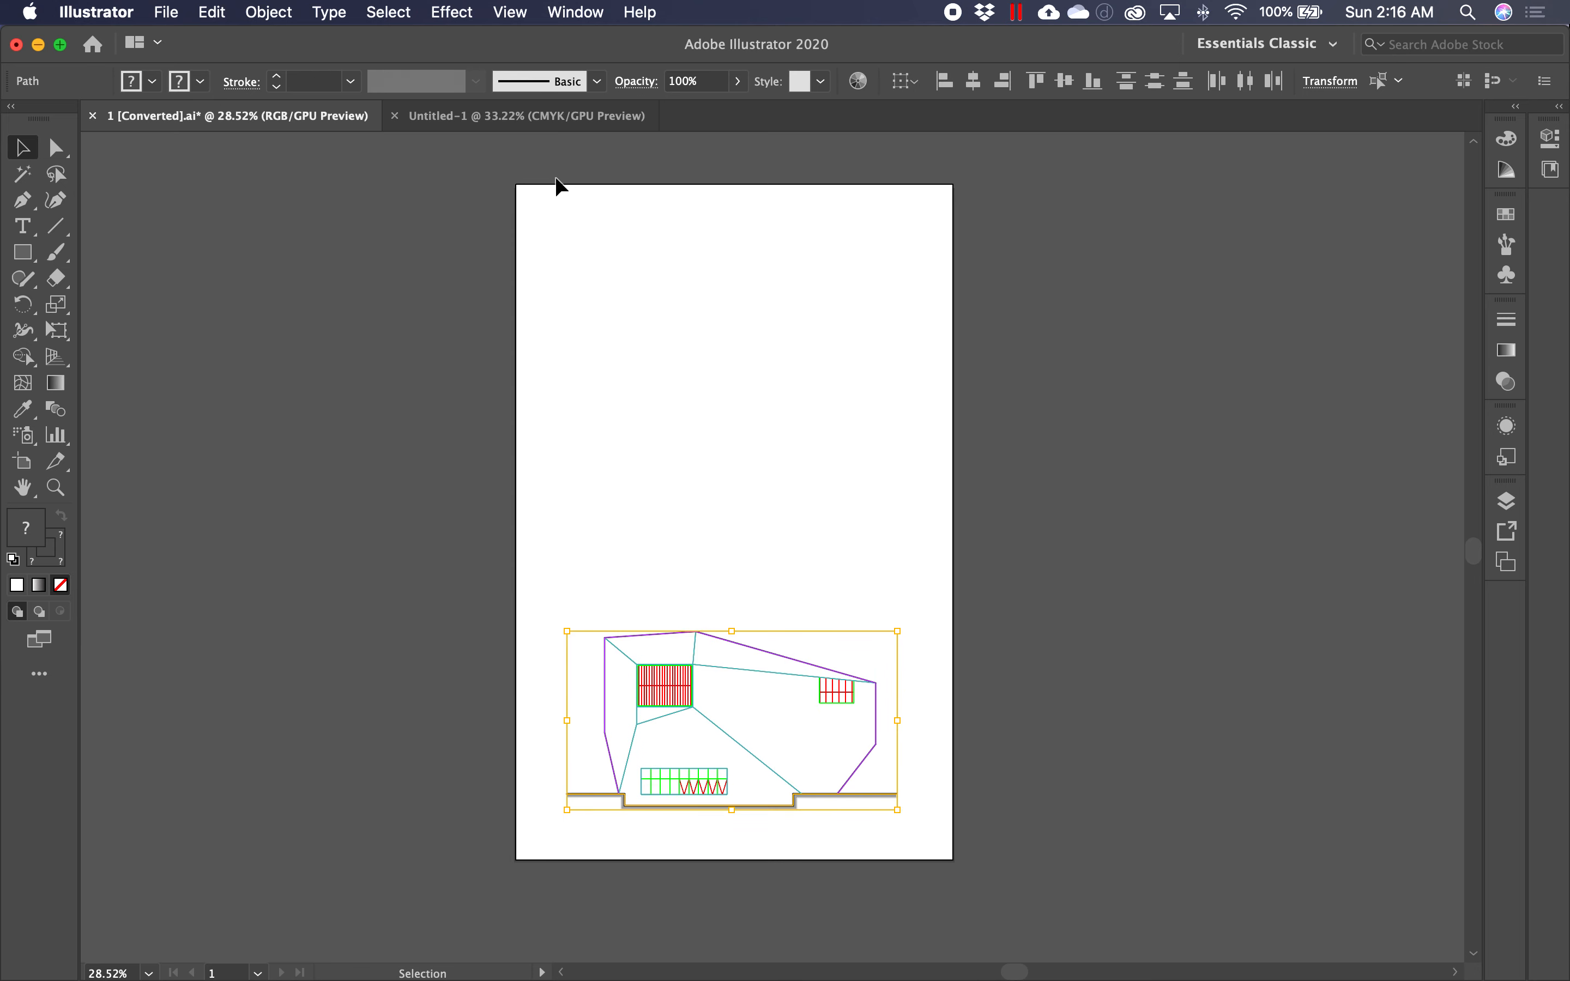
left_click(536, 122)
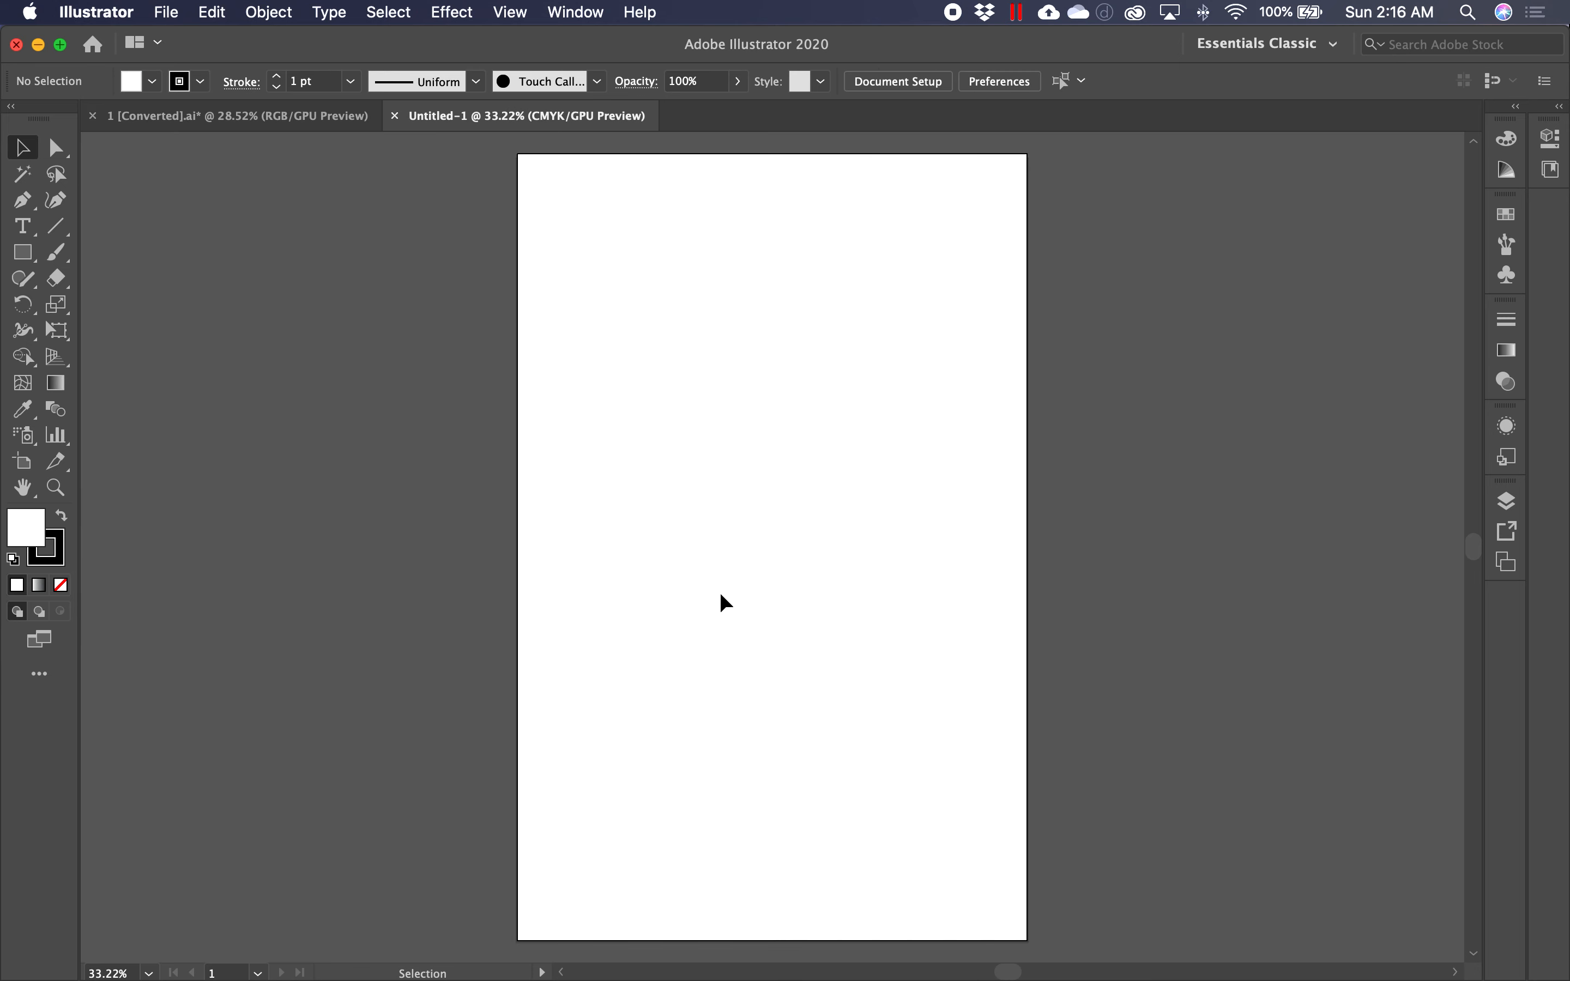
key("super+v")
left_click(845, 794)
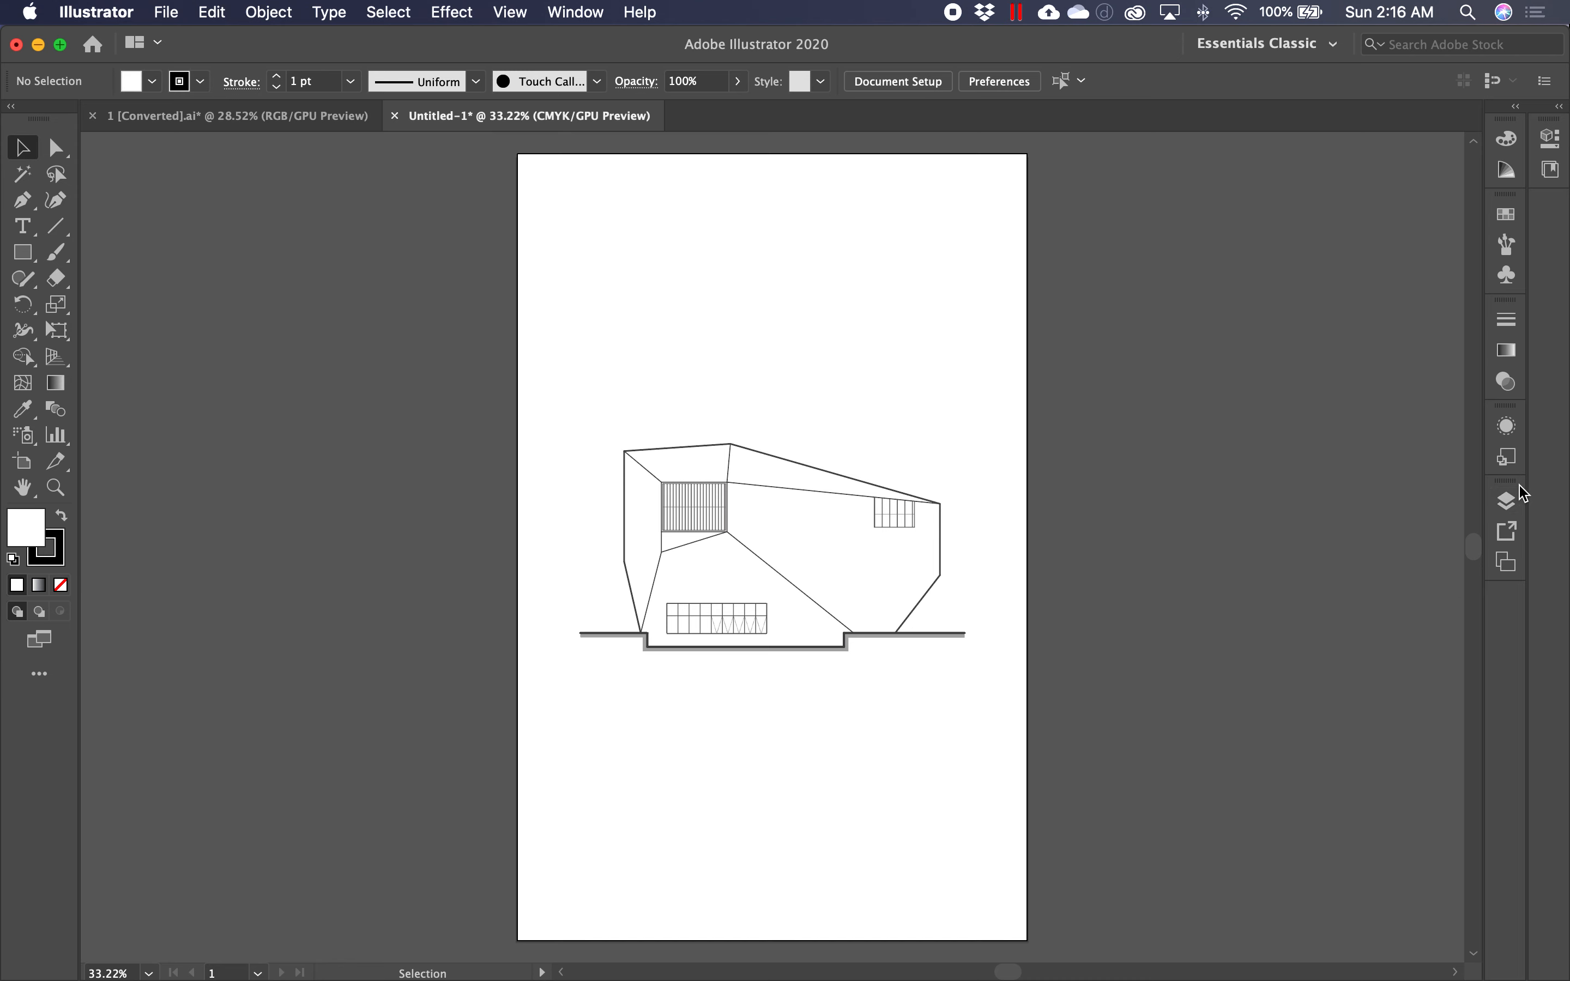
Step: Check the new document's layer list and delete the pasted elevation from the artboard
left_click(1507, 502)
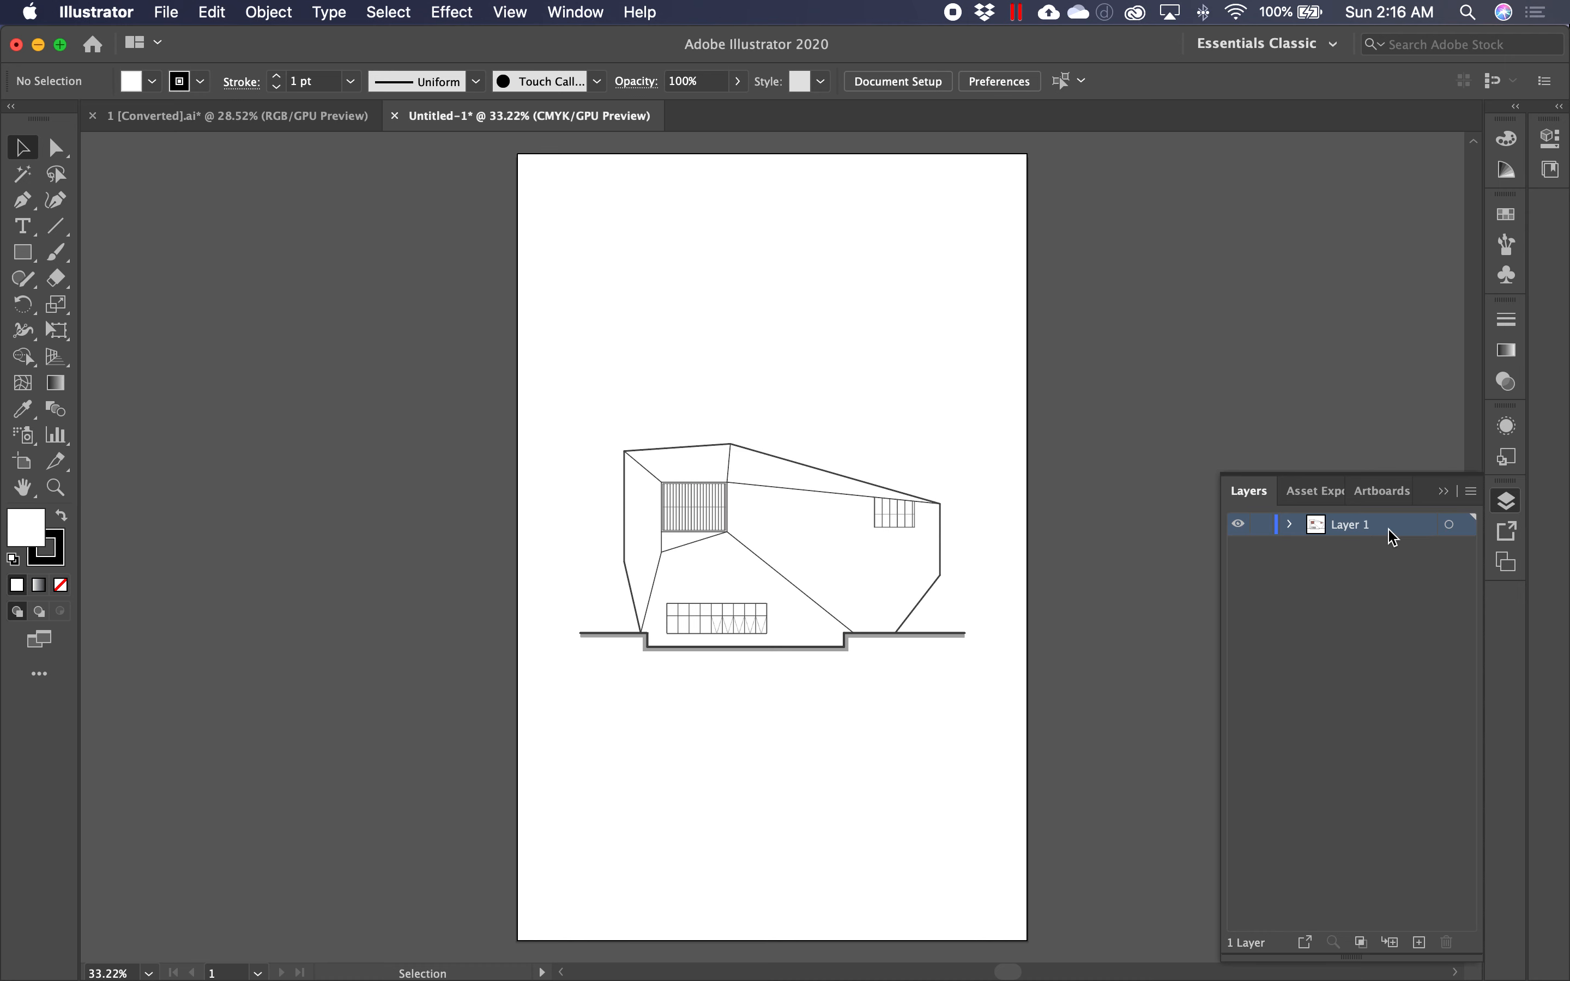
left_click(1444, 491)
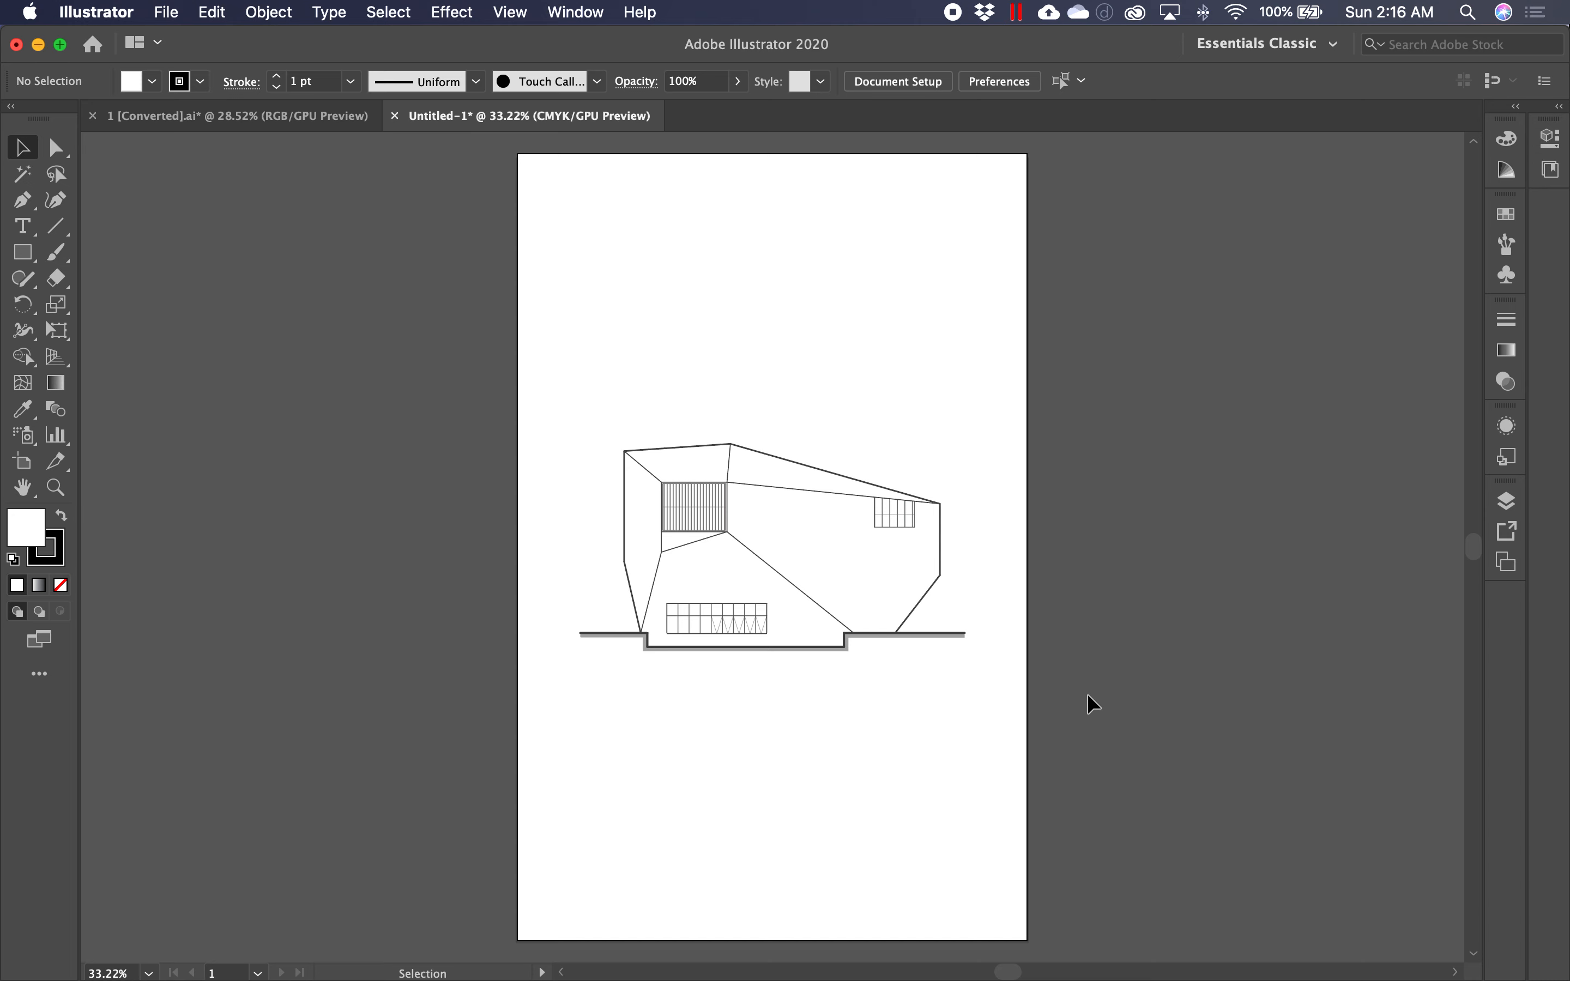
left_click(675, 487)
key("Delete")
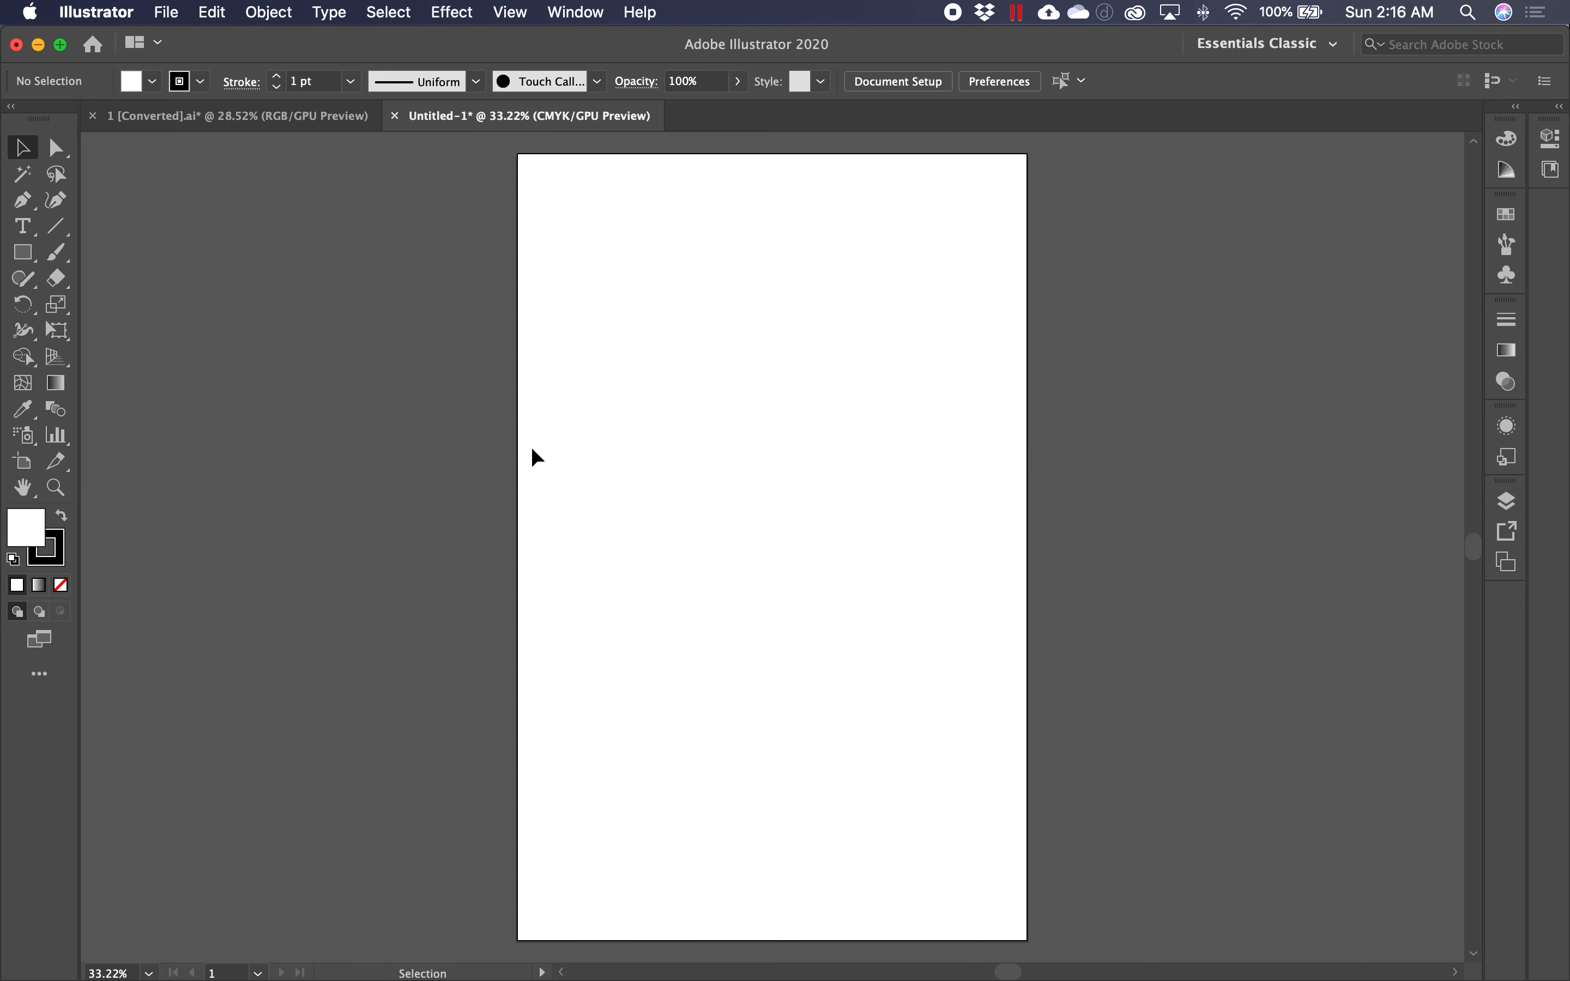
Step: Return to the 1 [Converted].ai document and turn on Paste Remembers Layers
left_click(263, 118)
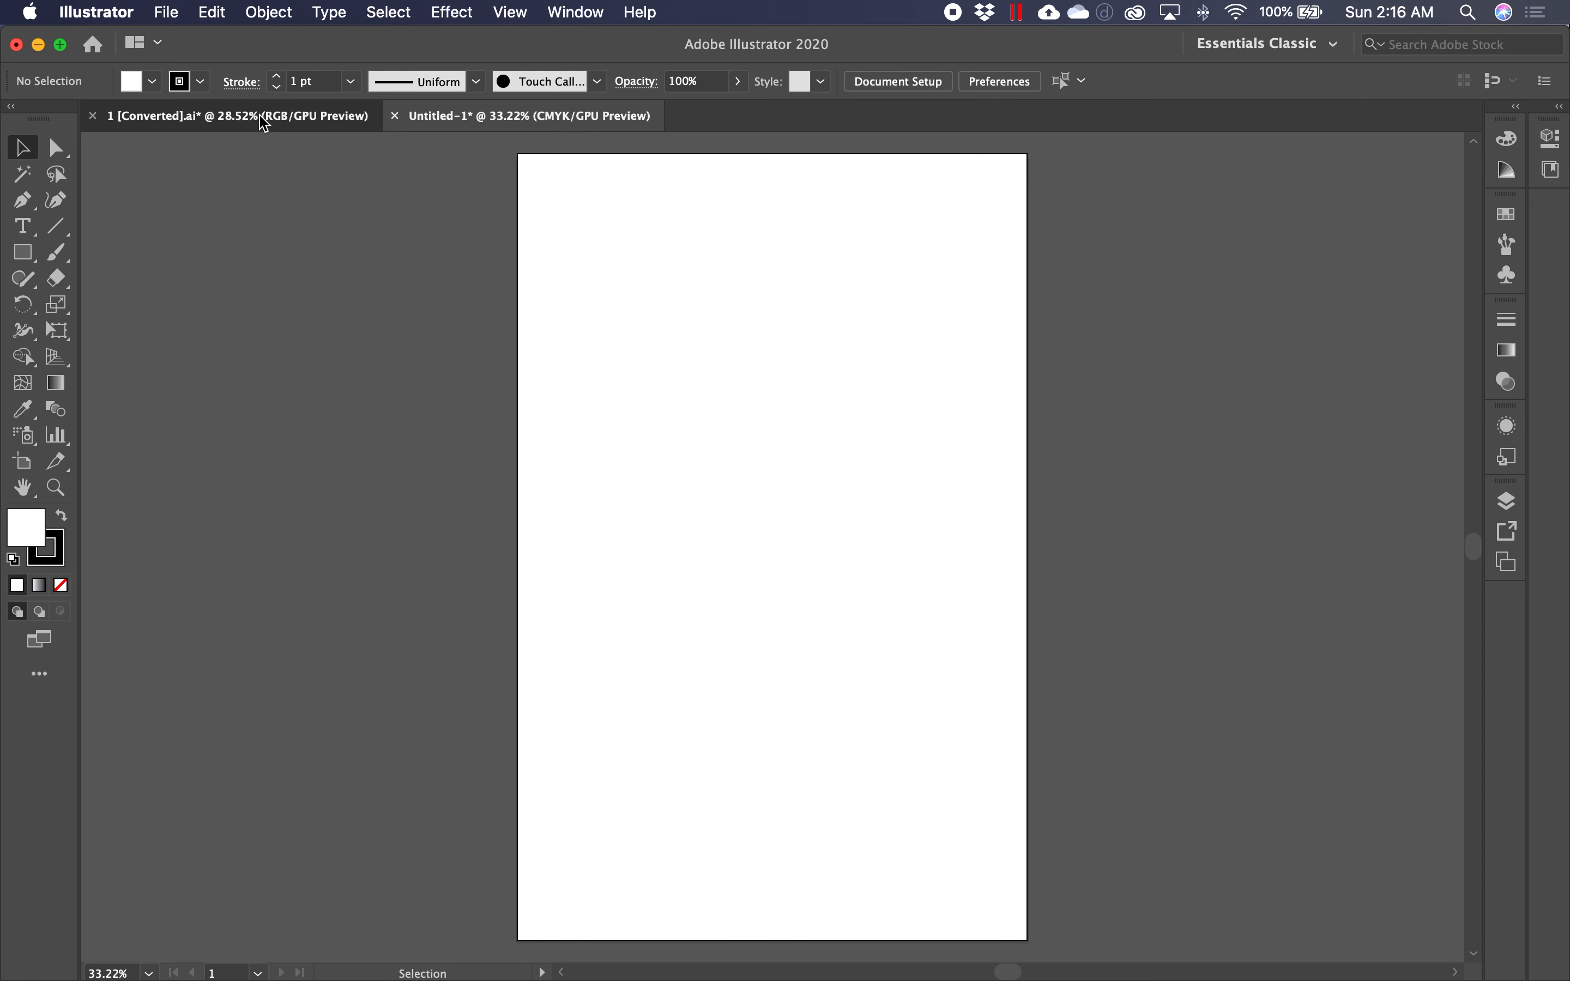
left_click(656, 508)
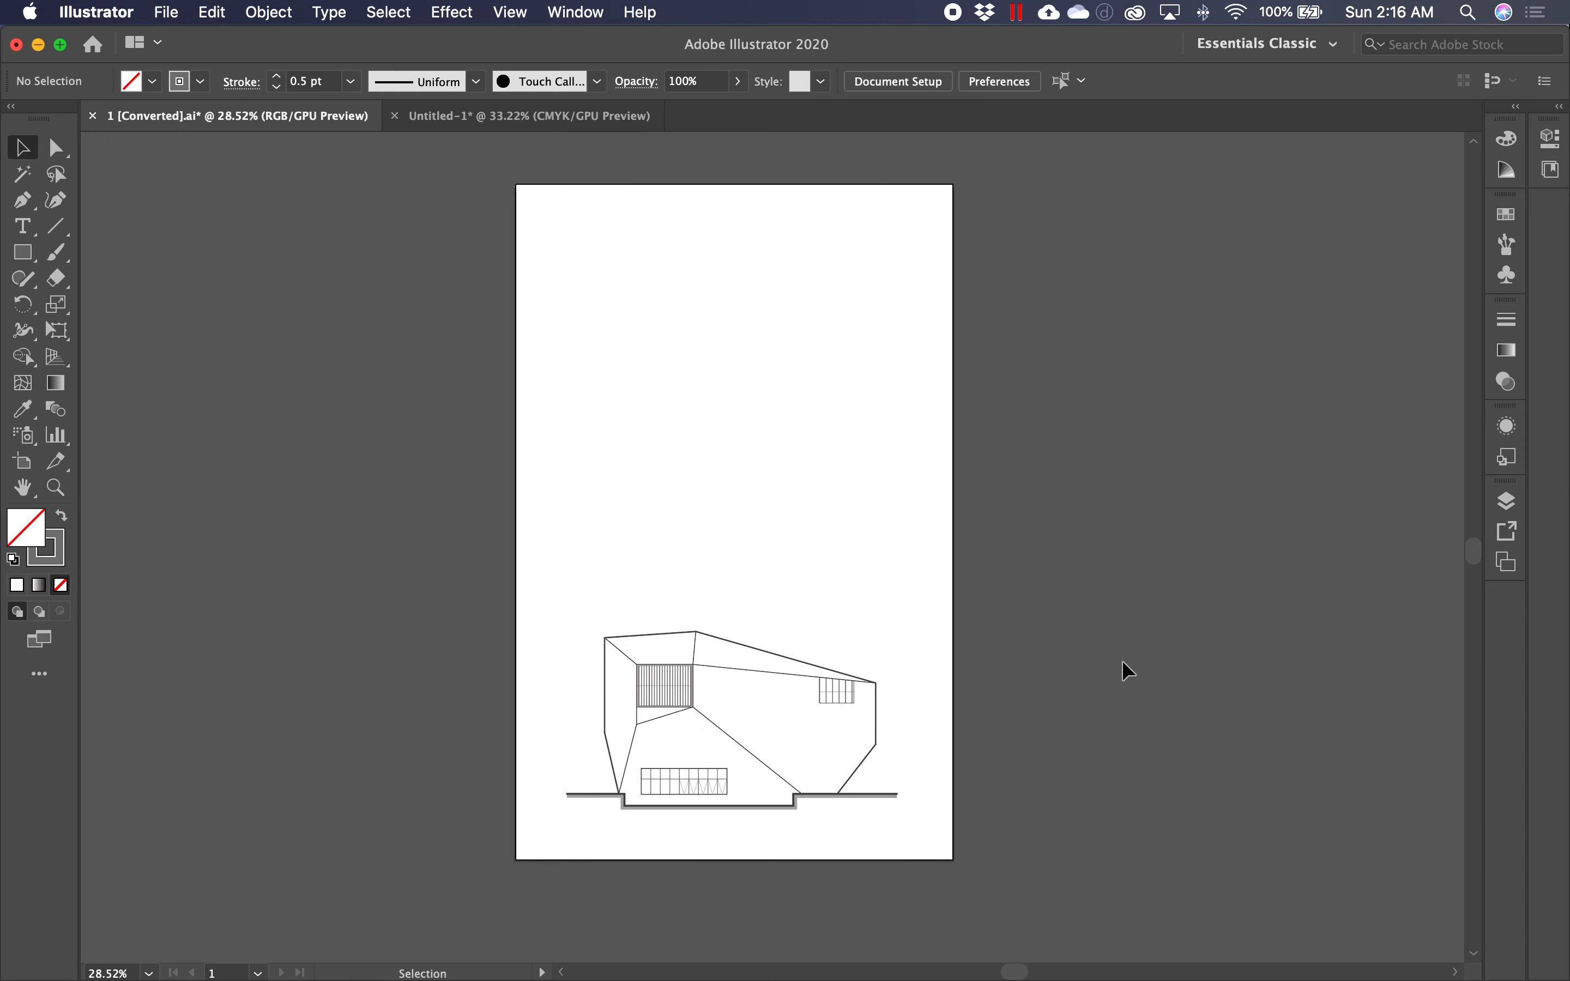
left_click(1508, 505)
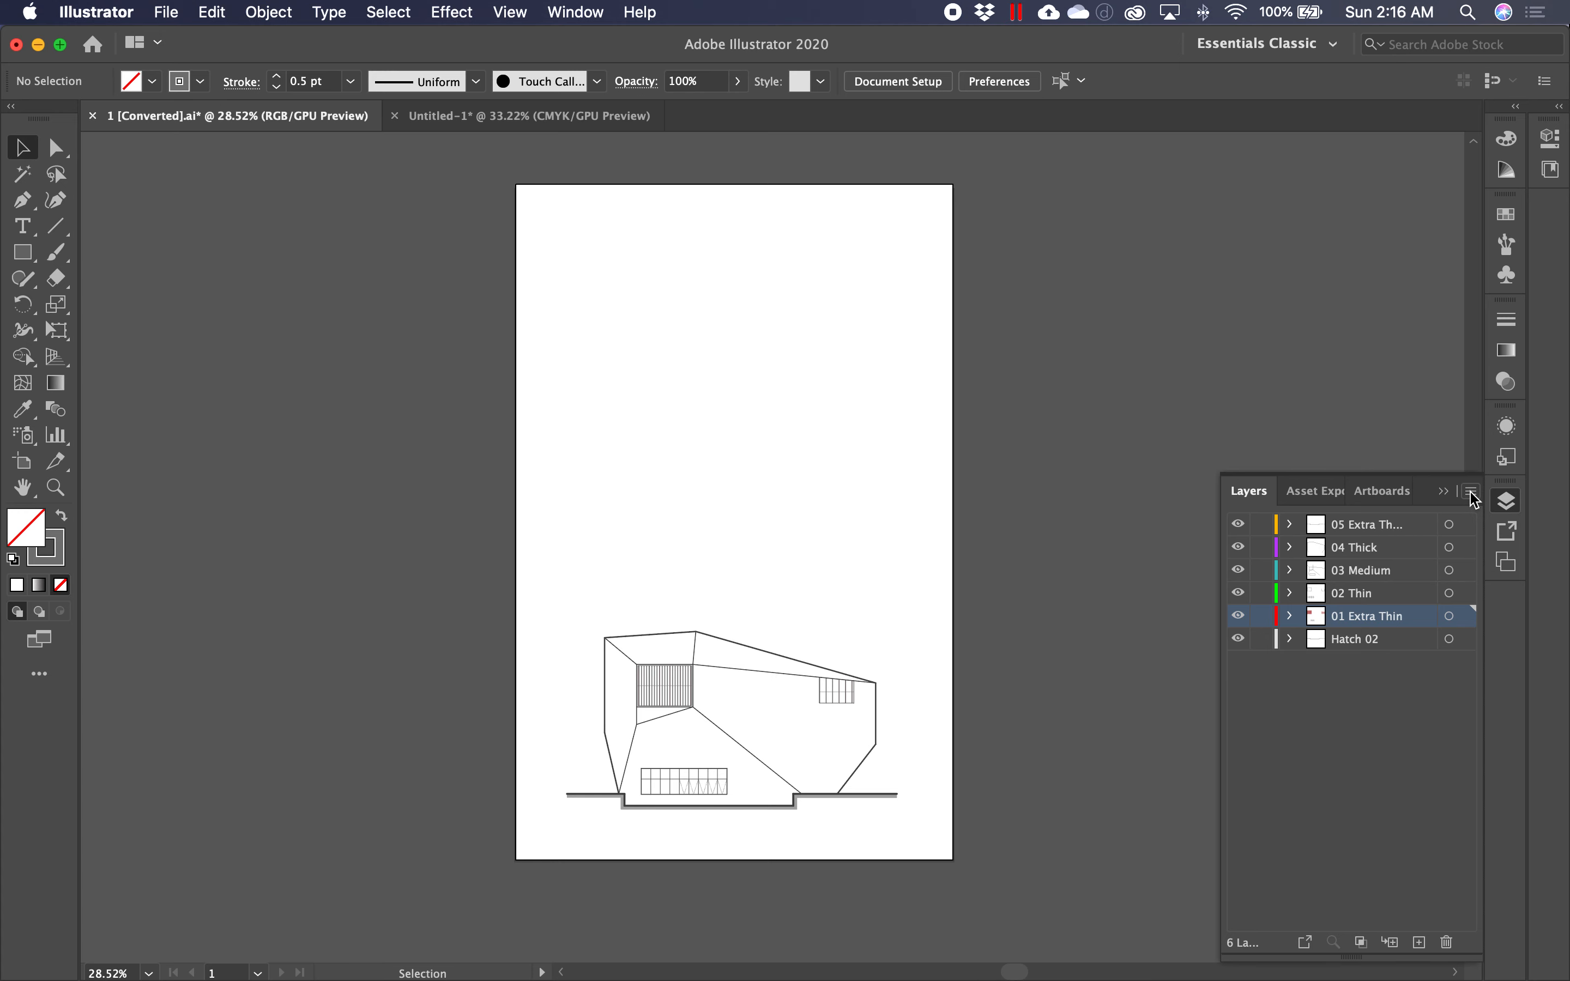
left_click(1472, 493)
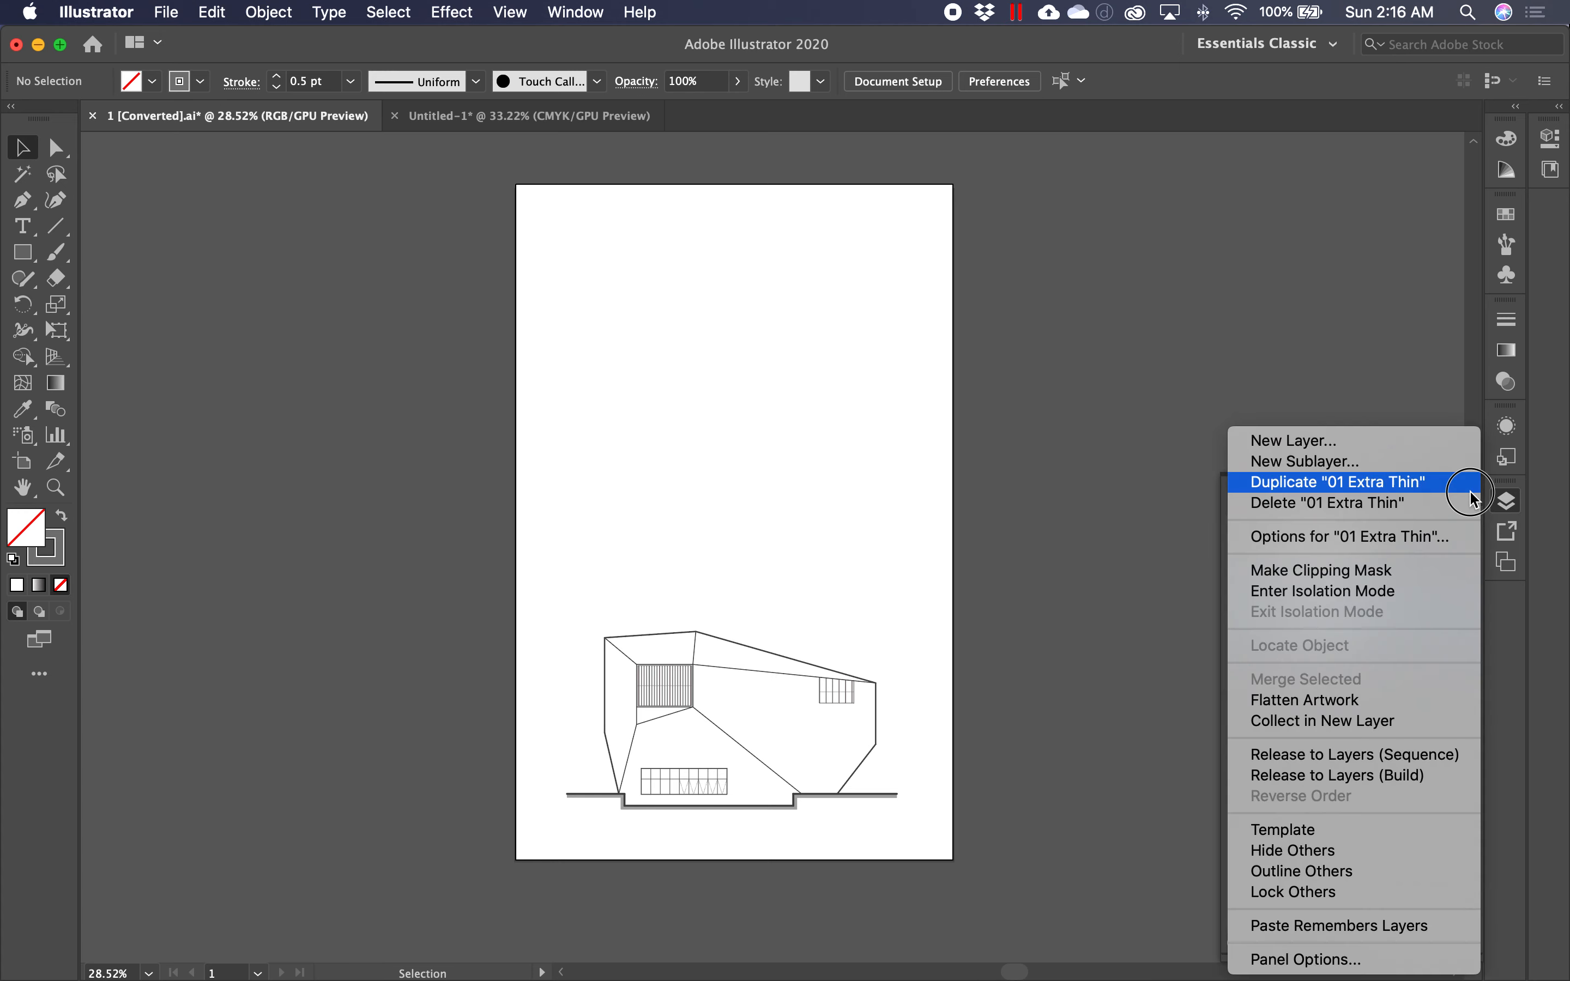
left_click(1379, 930)
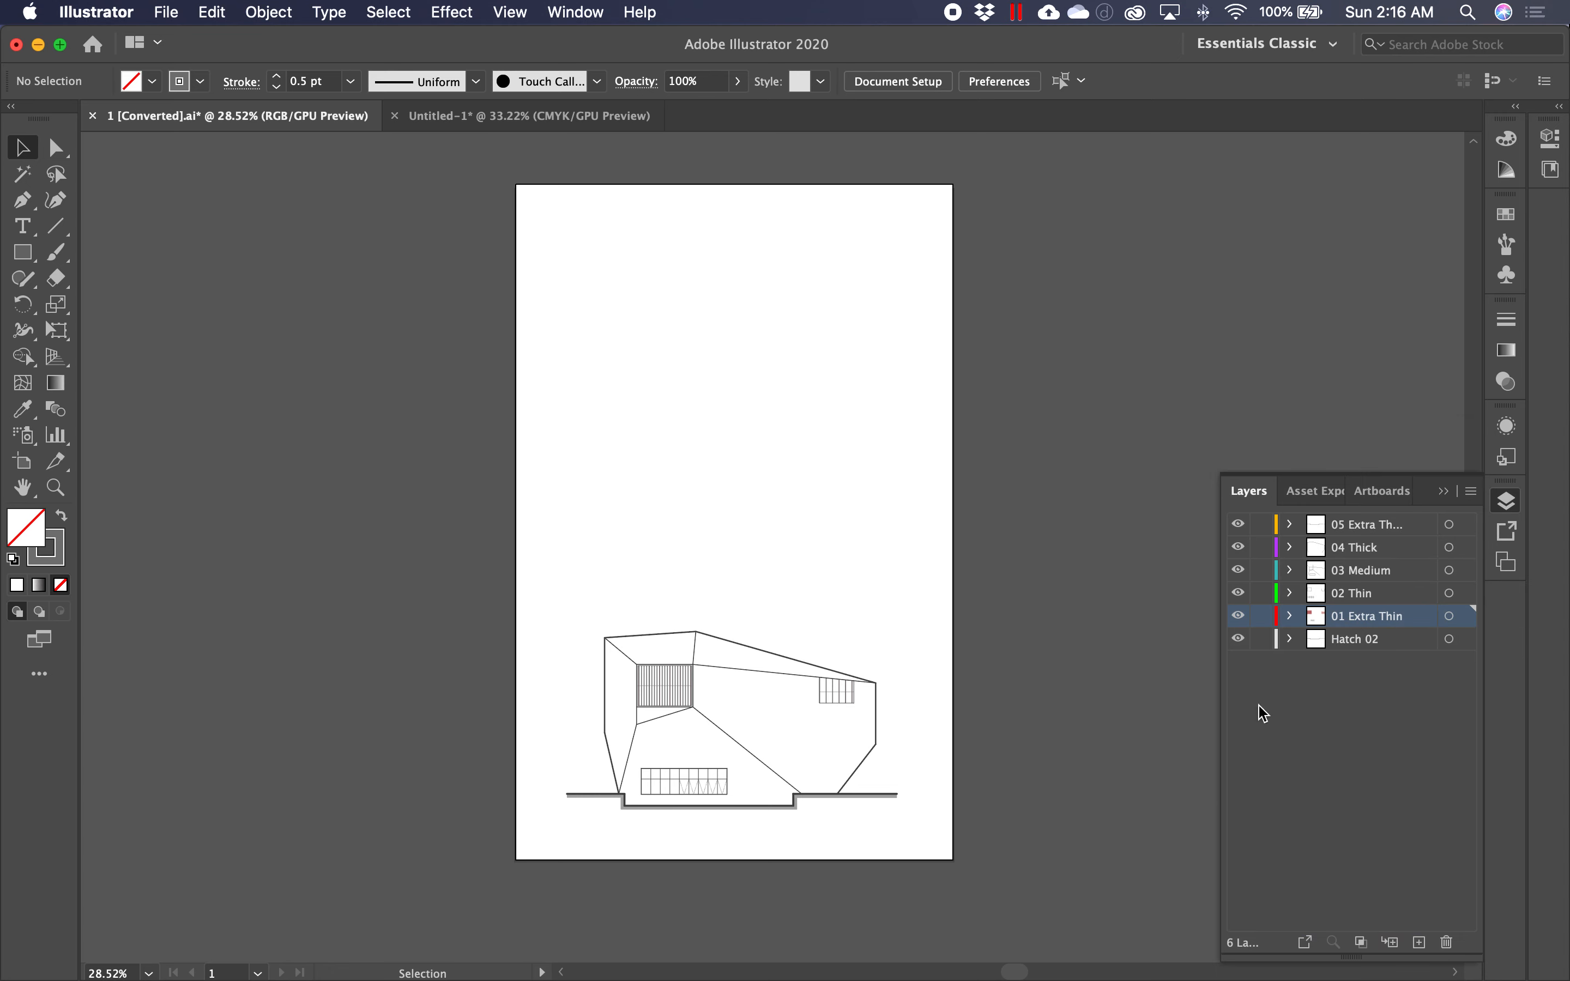
left_click(1448, 493)
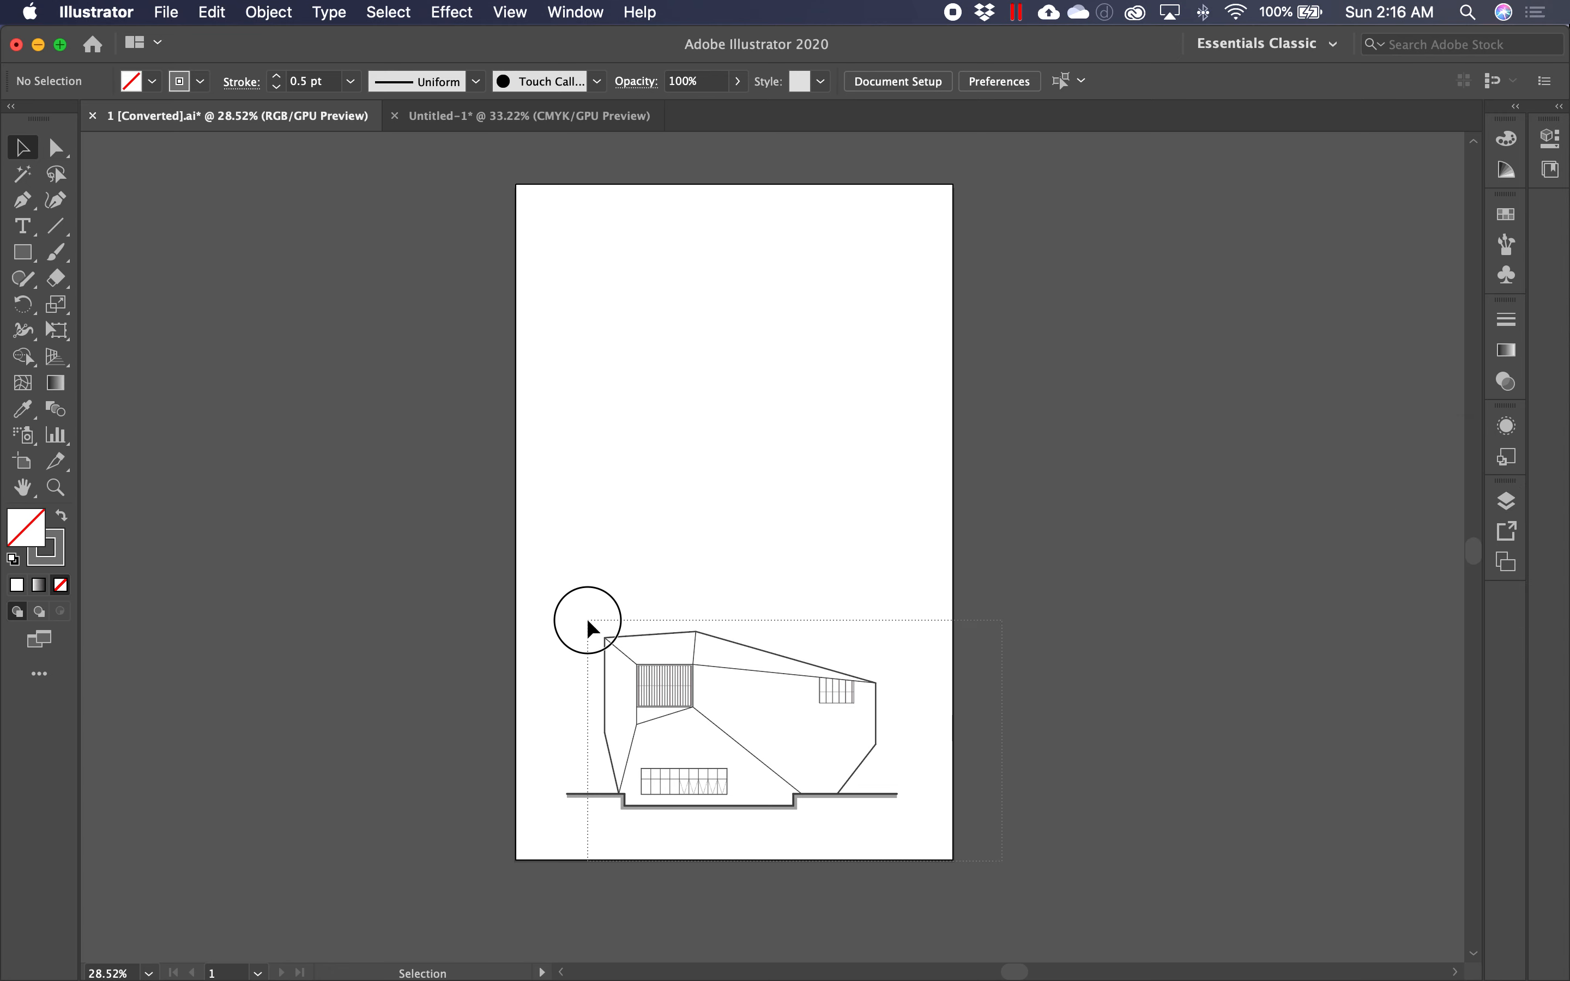
Step: Copy the whole elevation again and paste it with its layers into the Untitled-1 document
left_click_drag(587, 623, 584, 620)
key("super+c")
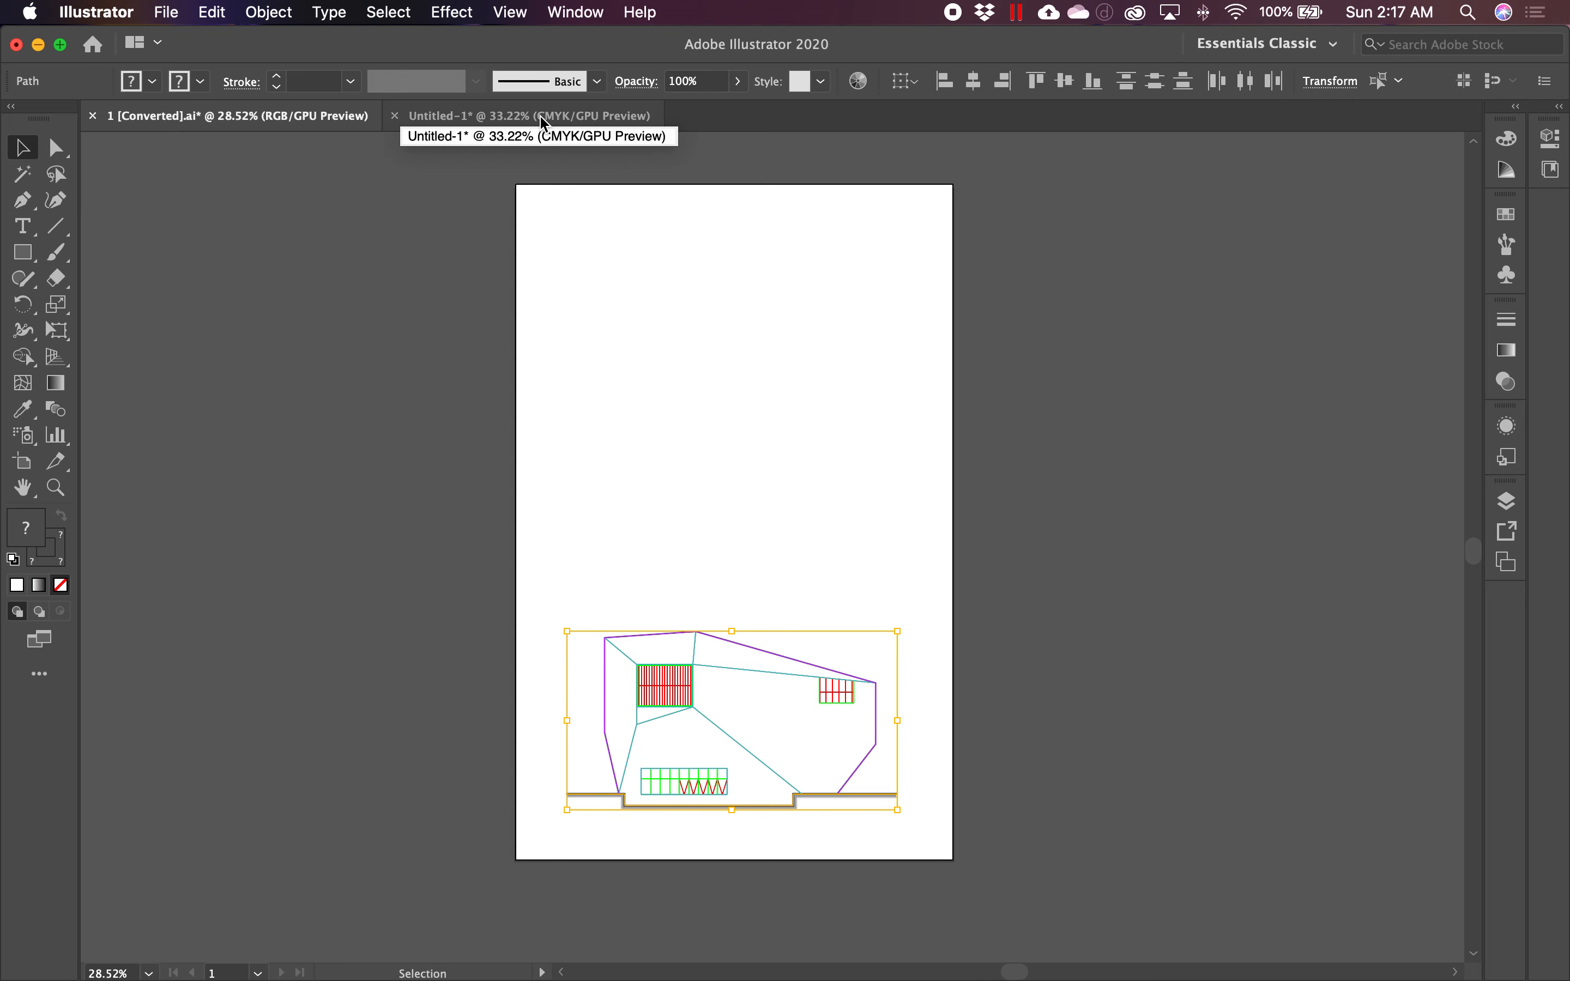
left_click(543, 119)
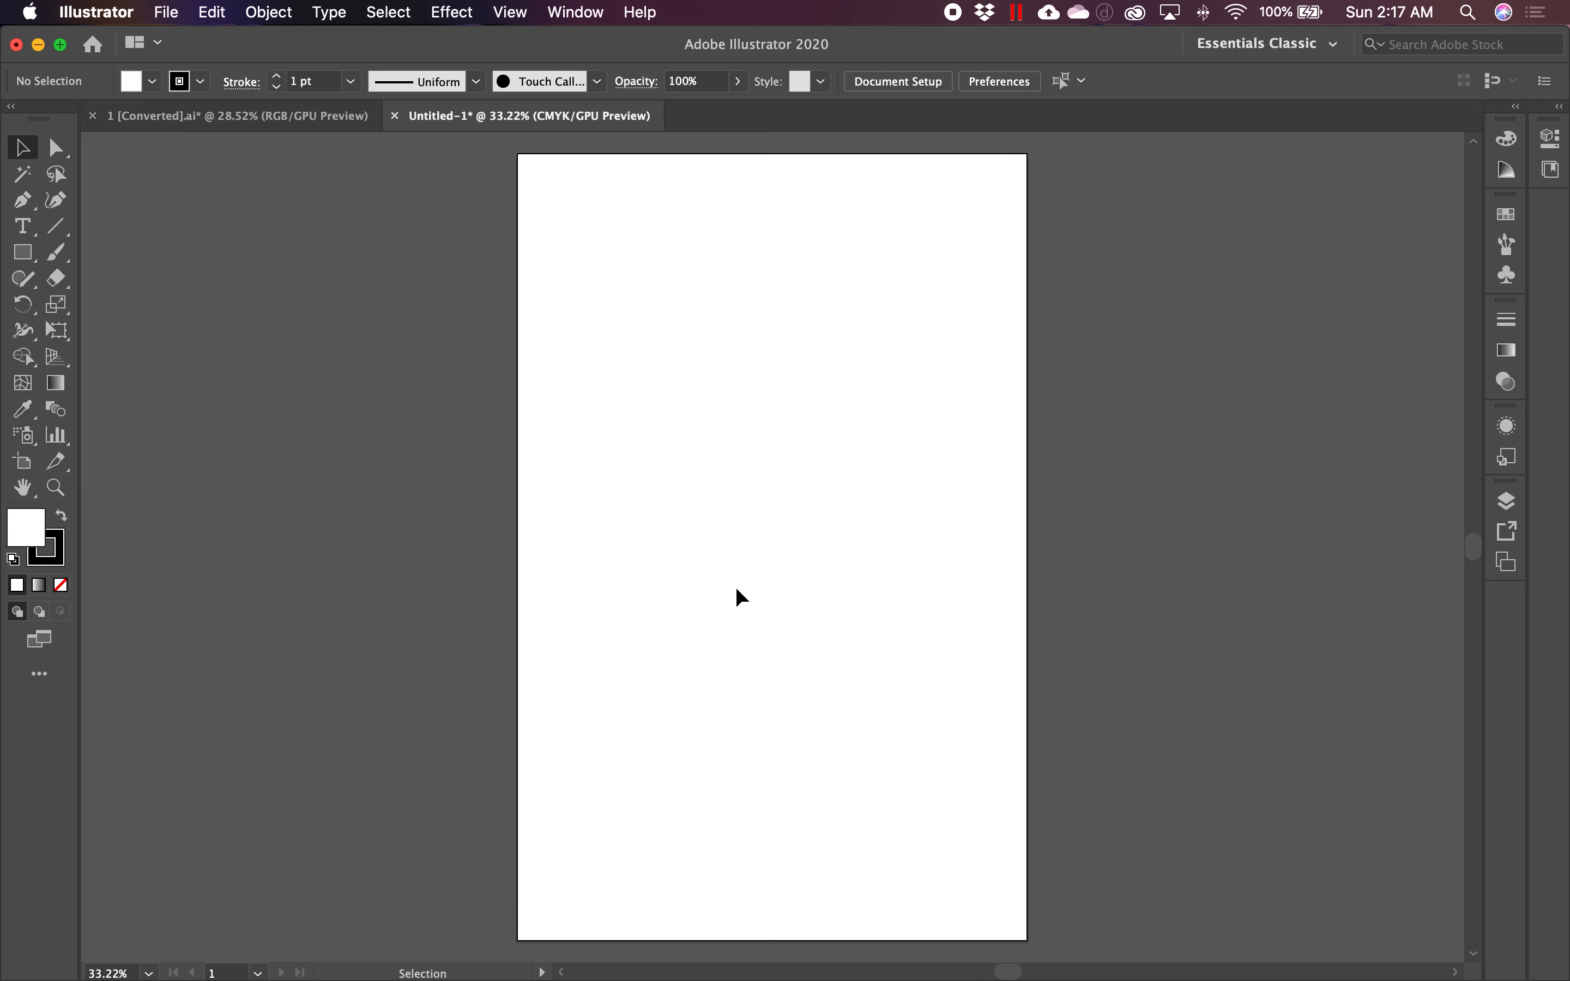
key("super+v")
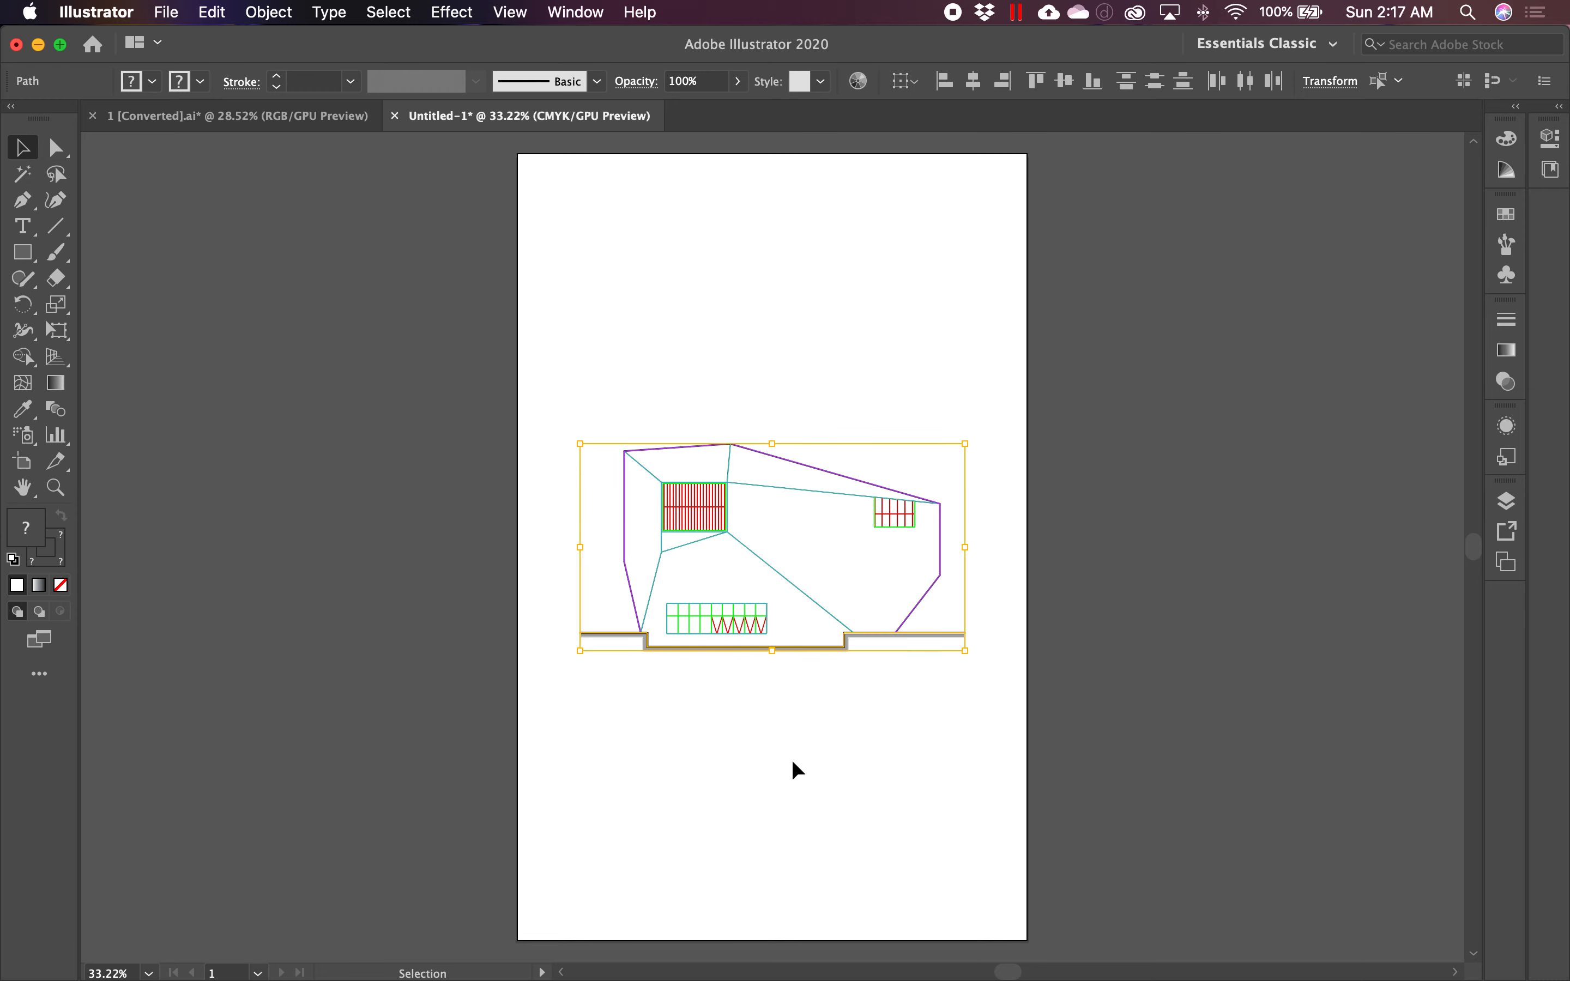
left_click(847, 747)
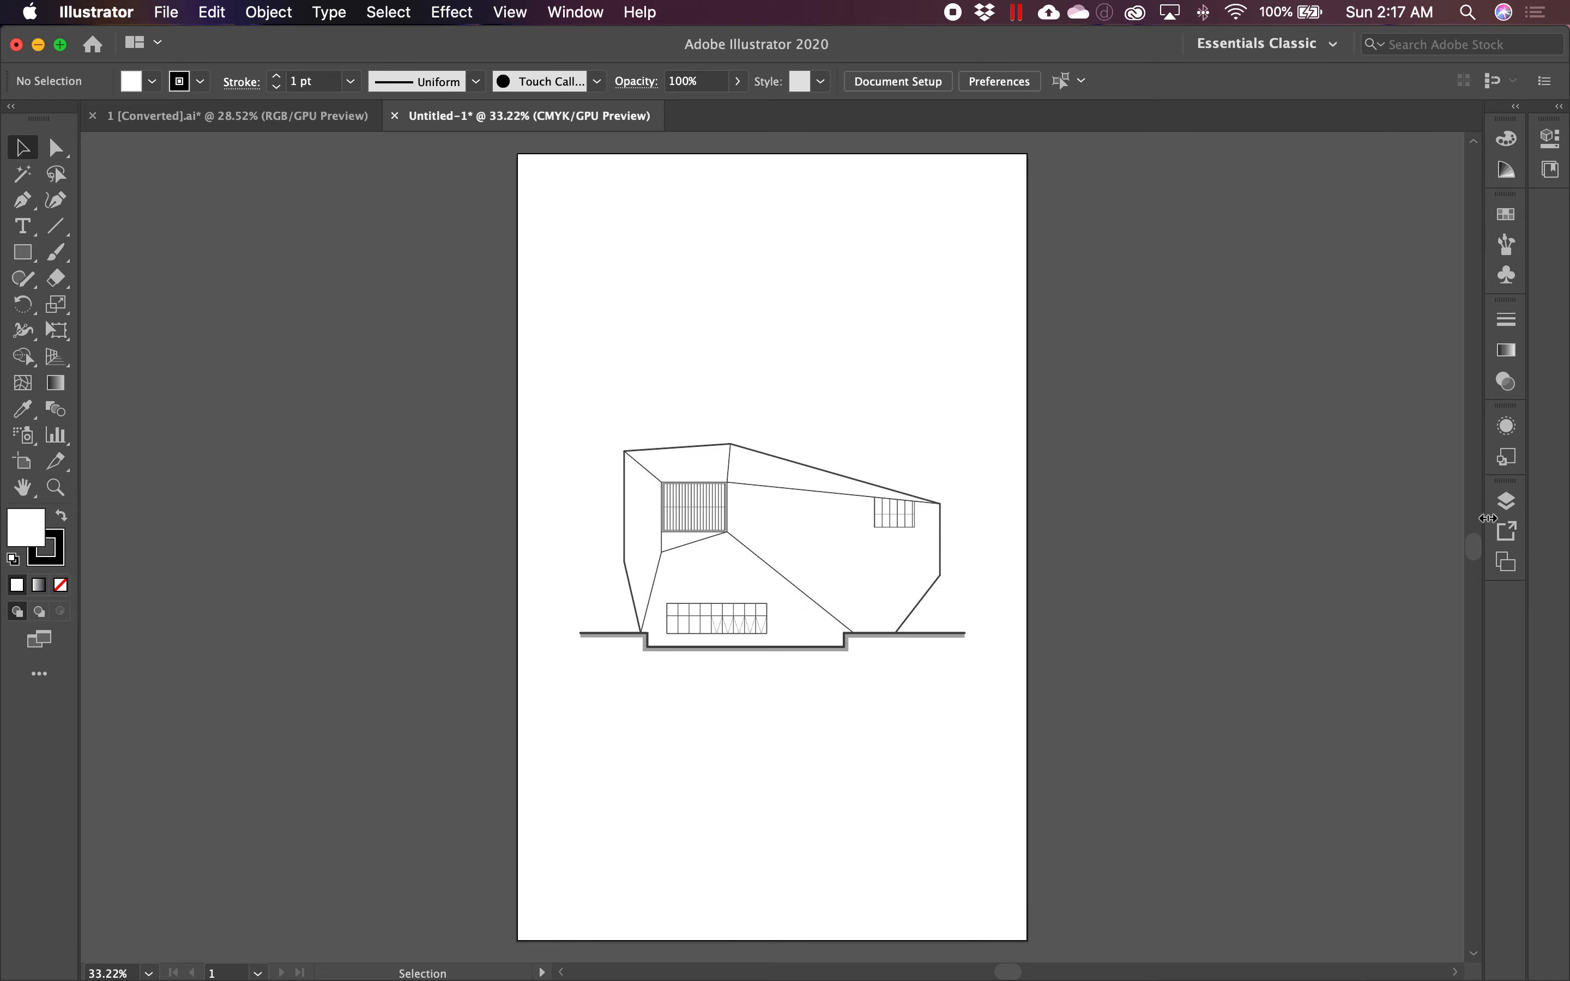
Step: Examine the layers in the Untitled-1 document and check its Paste Remembers Layers option
left_click(1508, 501)
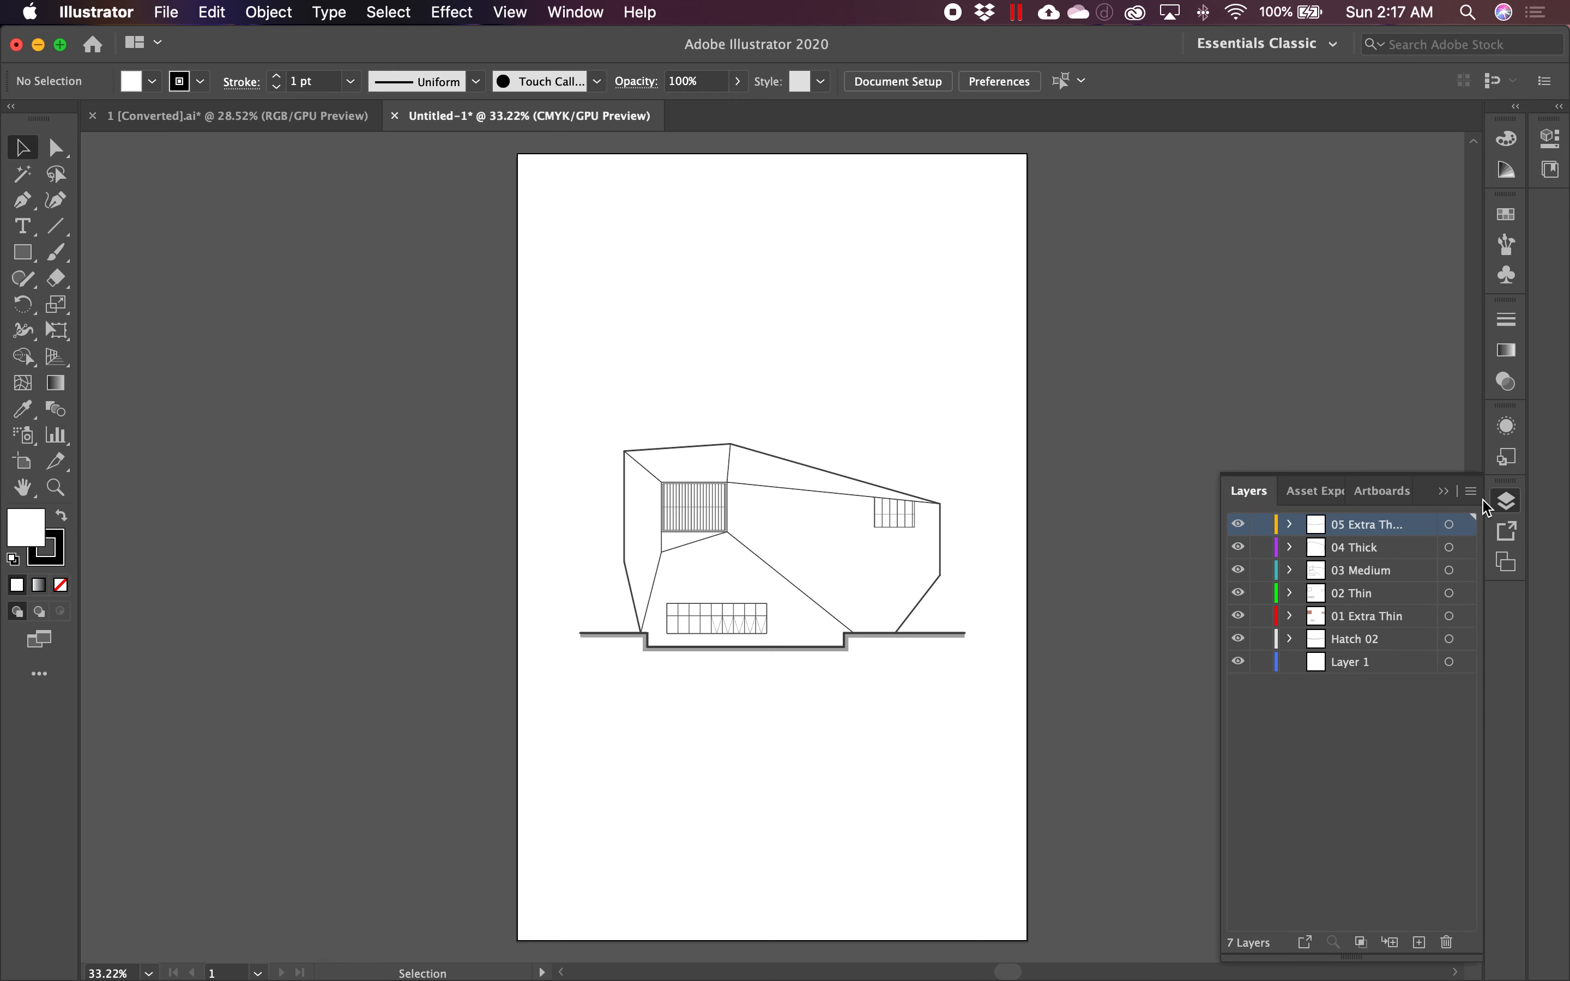
left_click(1472, 491)
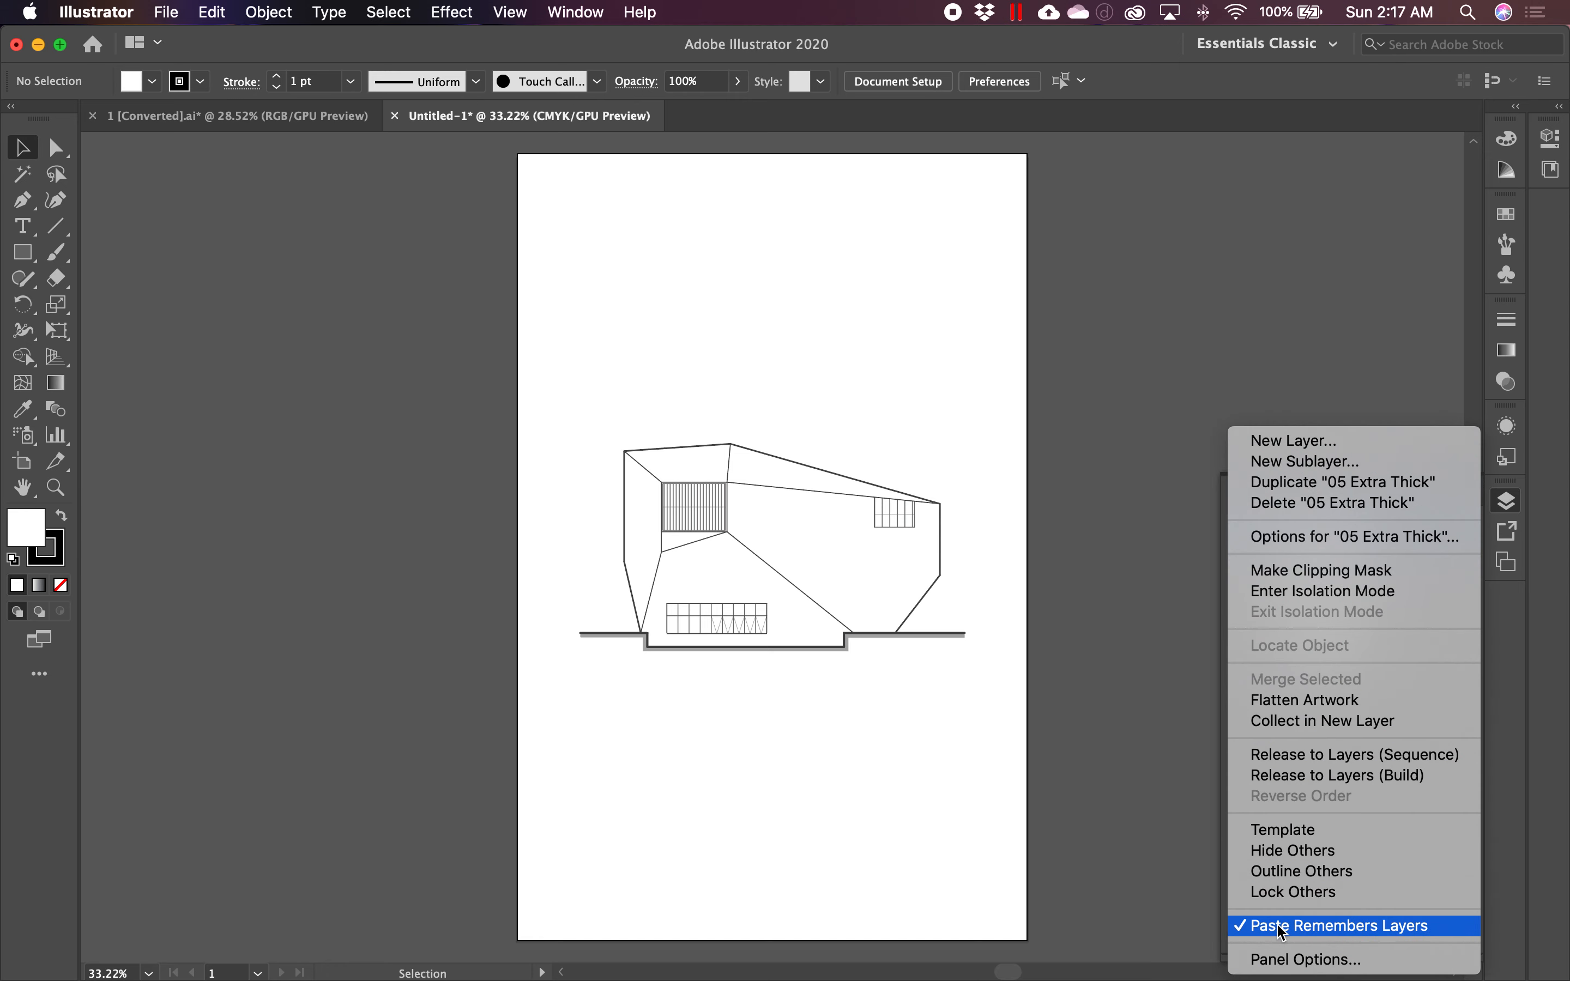
left_click(1262, 340)
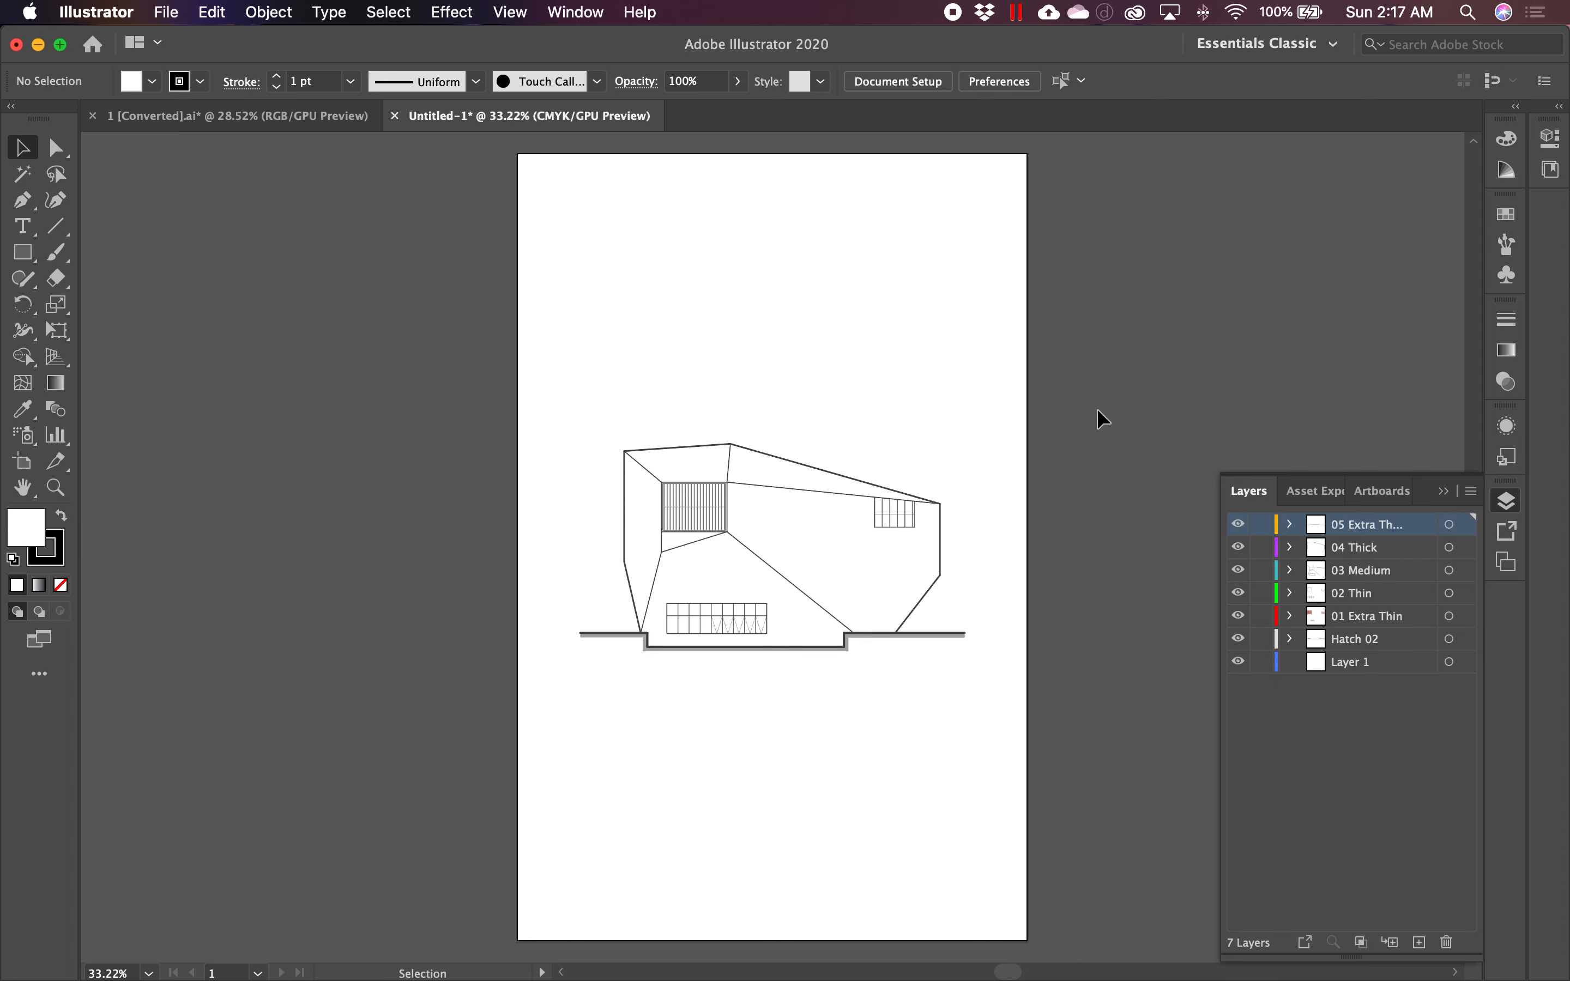
Step: Go back to the 1 [Converted].ai document and put its layer list away
left_click(276, 123)
left_click(715, 537)
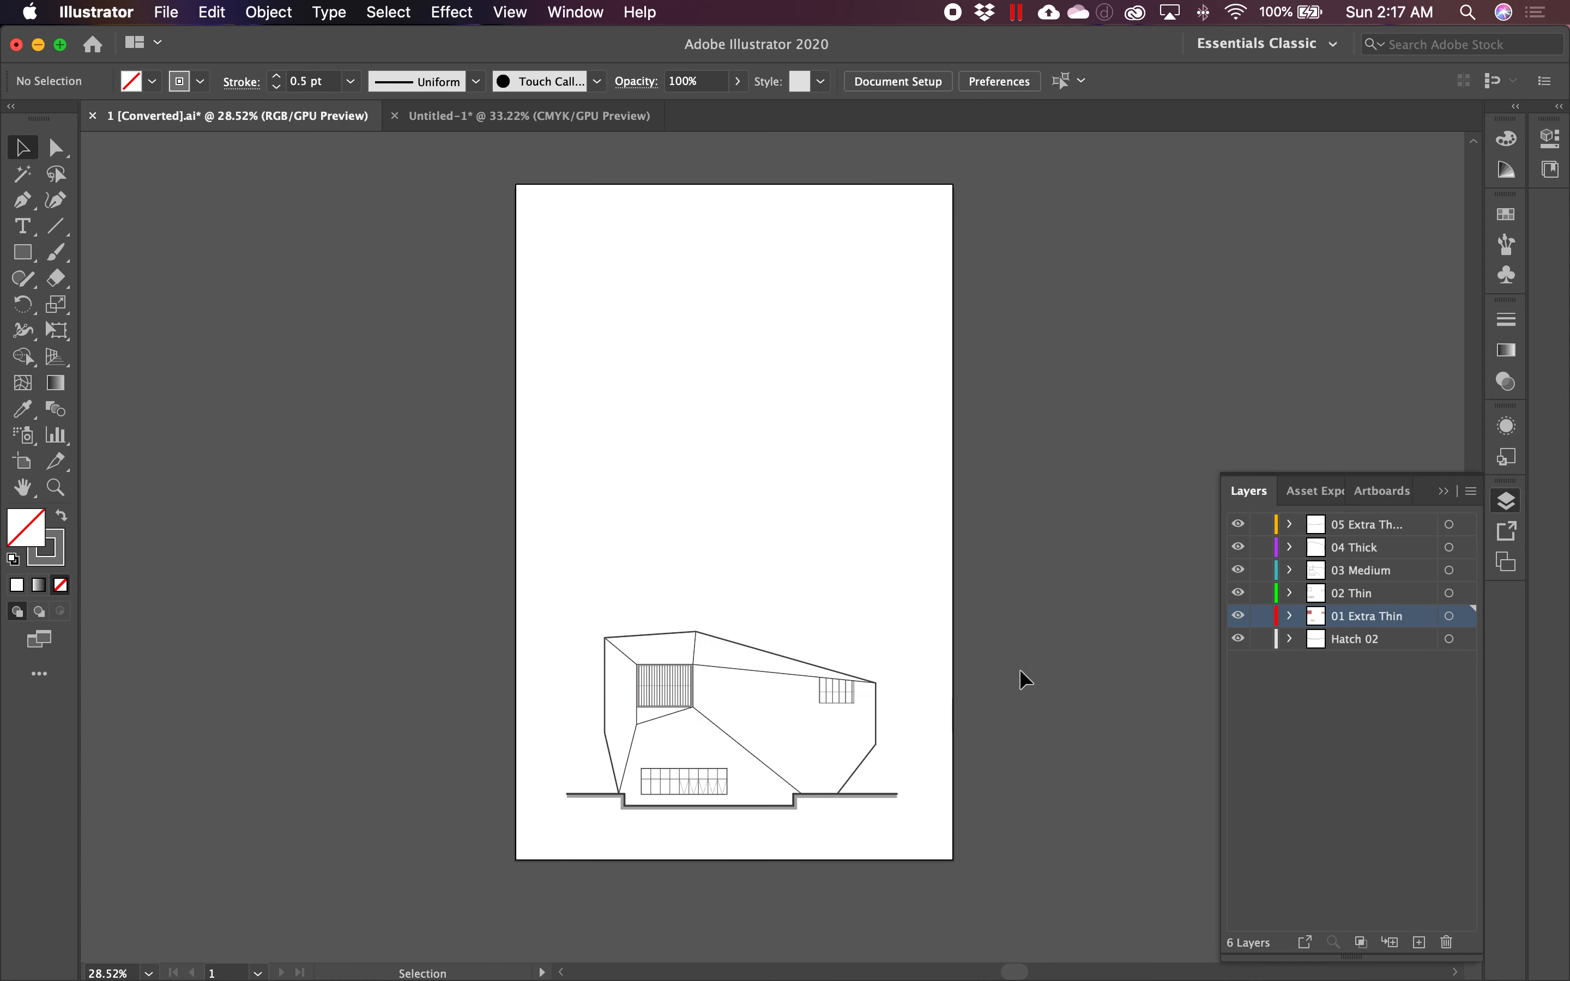
left_click(1441, 492)
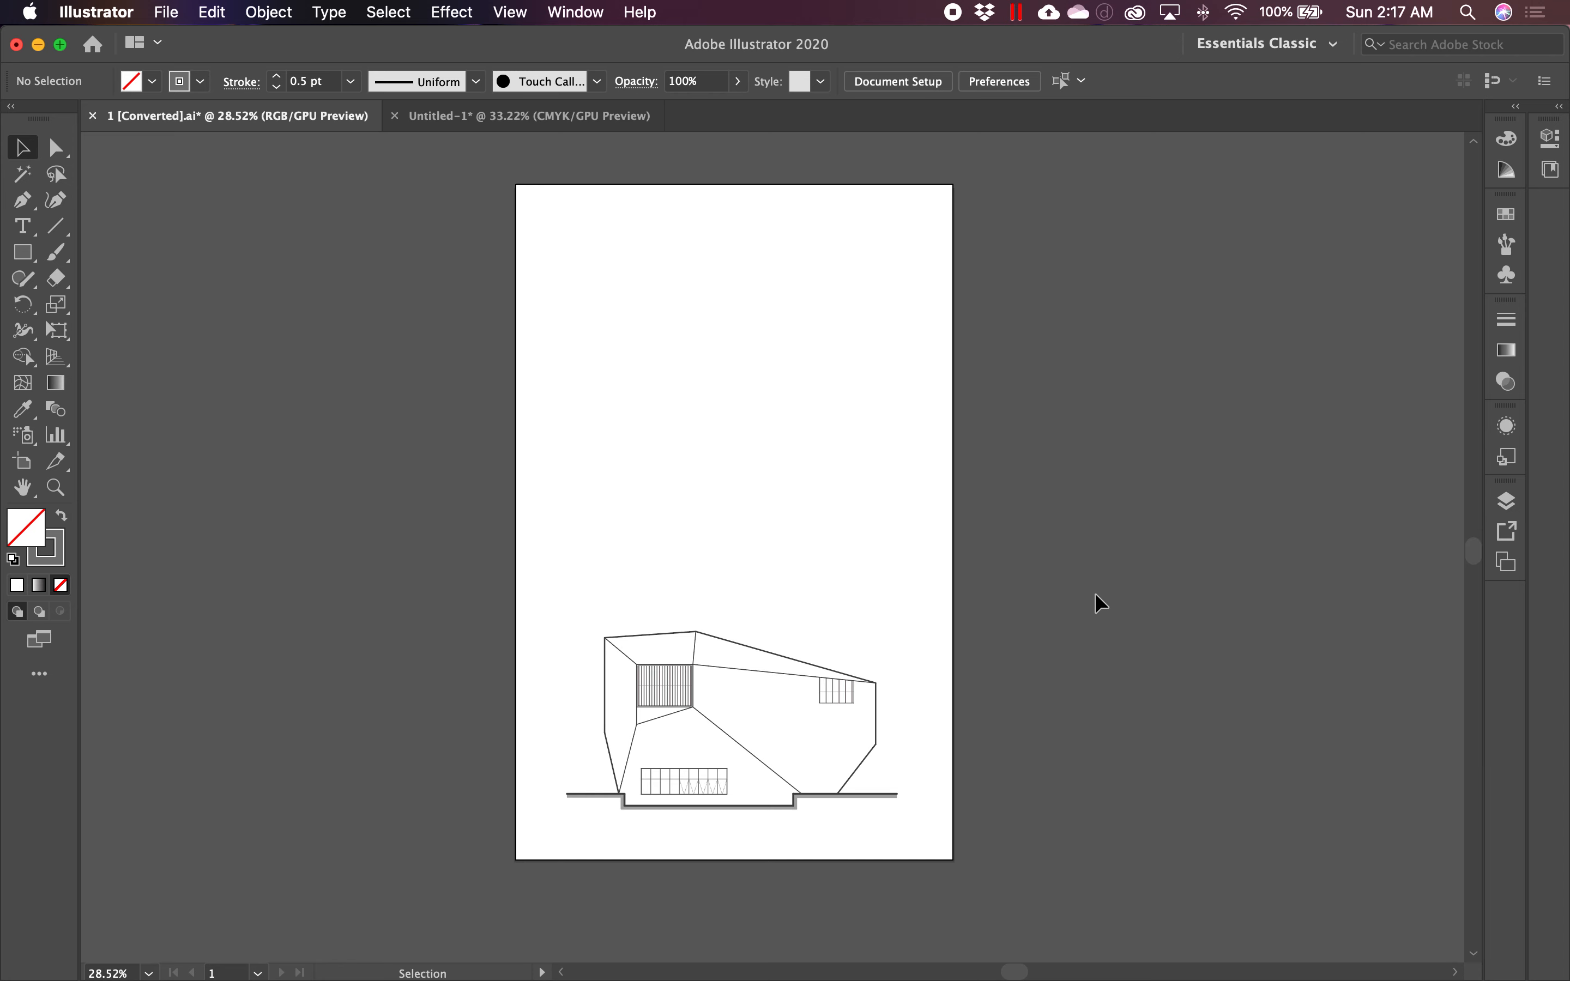